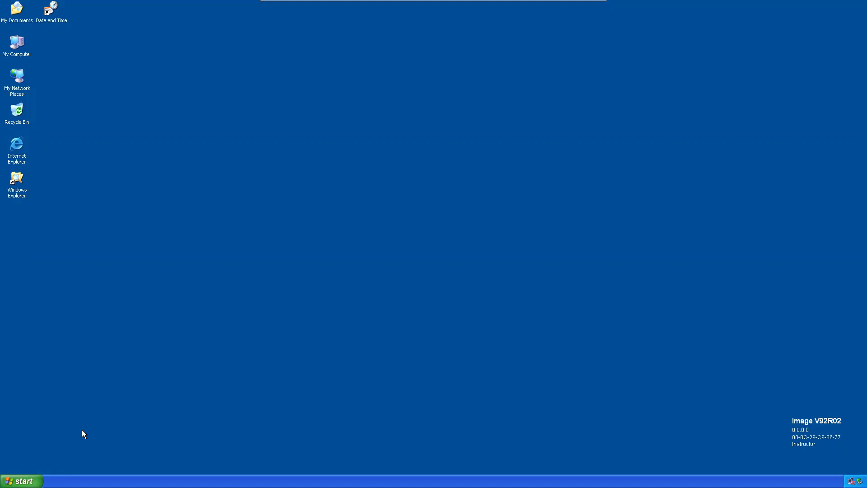
Step: Briefly open and close the Start menu, then minimize the VM to the host and return
left_click(20, 481)
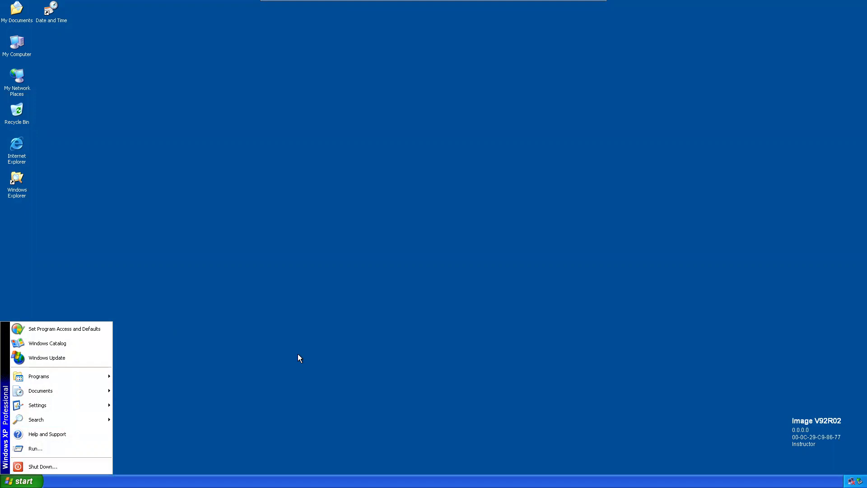
left_click(298, 367)
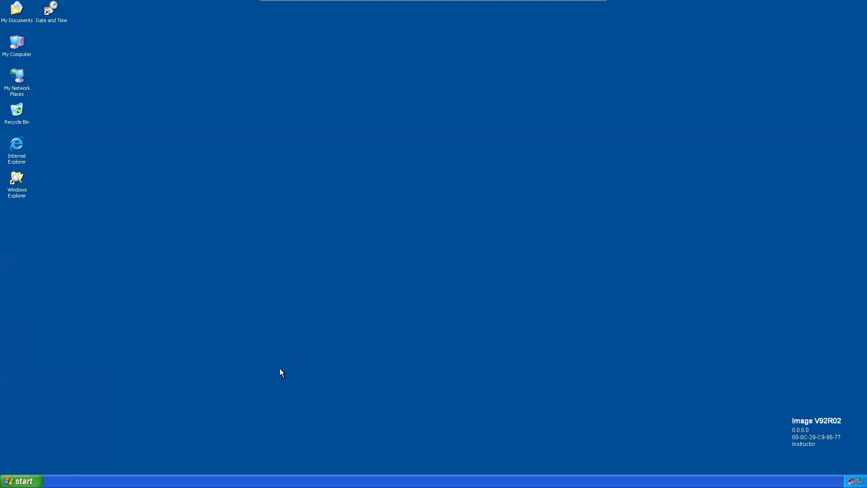
mouse_move(482, 1)
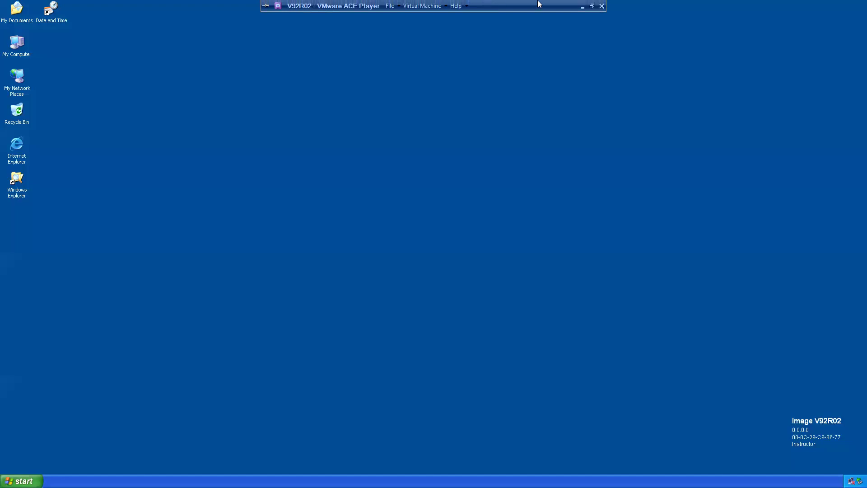
left_click(582, 6)
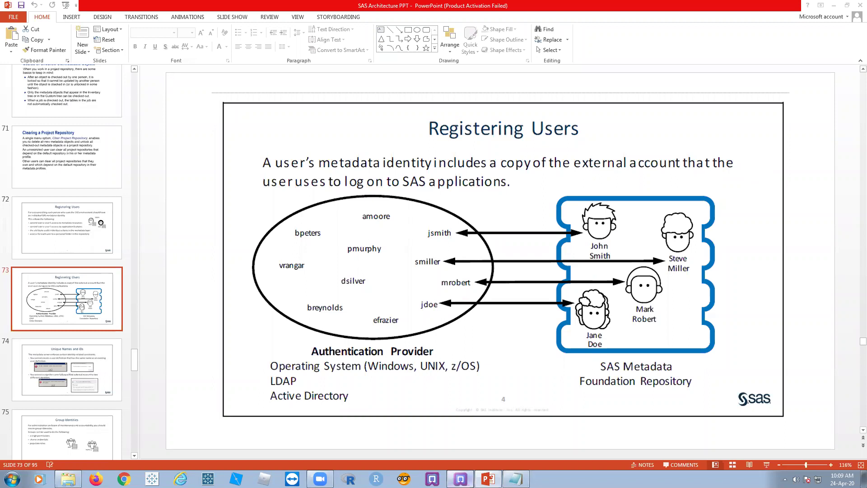
left_click(461, 479)
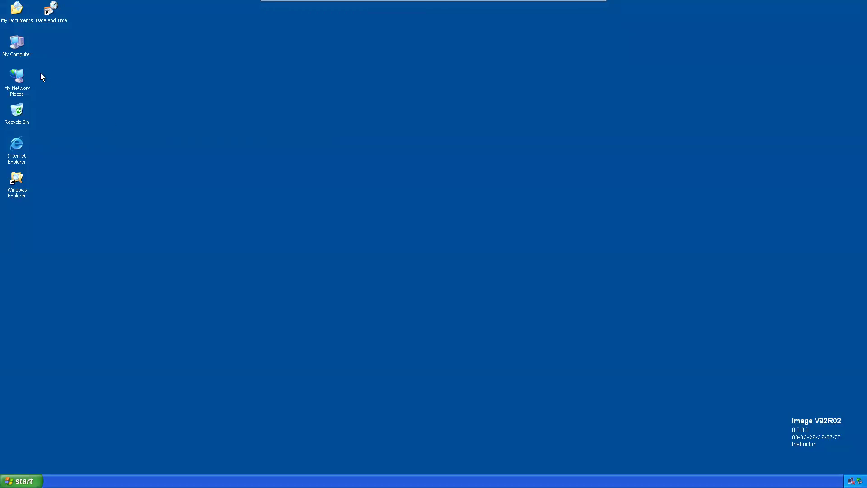
Step: Open Computer Management from My Computer, list the Local Users and Groups users enlarged, then close it
right_click(18, 44)
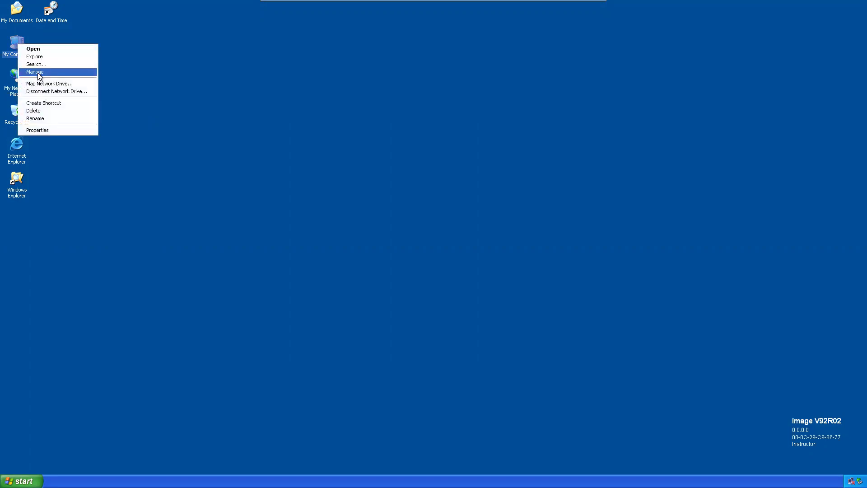
left_click(37, 72)
left_click_drag(155, 42, 175, 40)
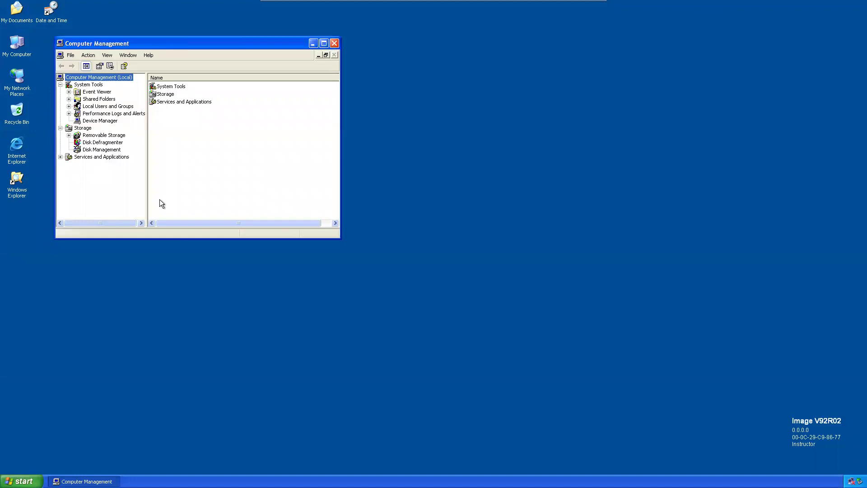
left_click(69, 107)
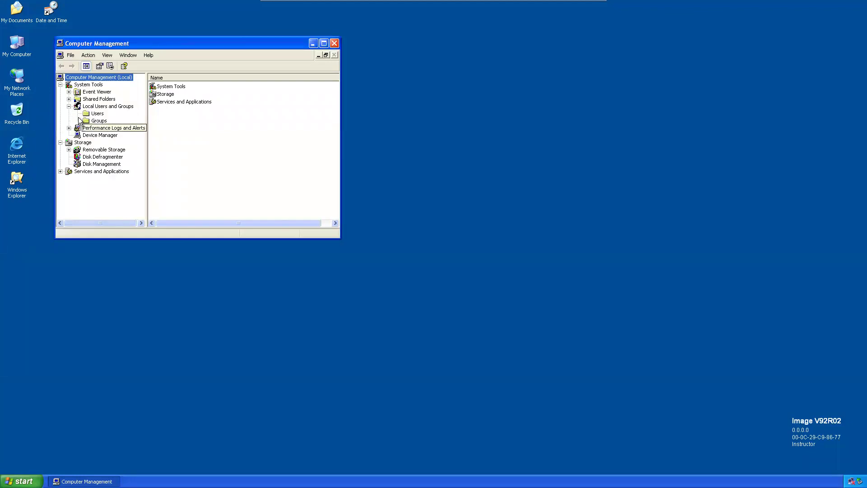
left_click(97, 113)
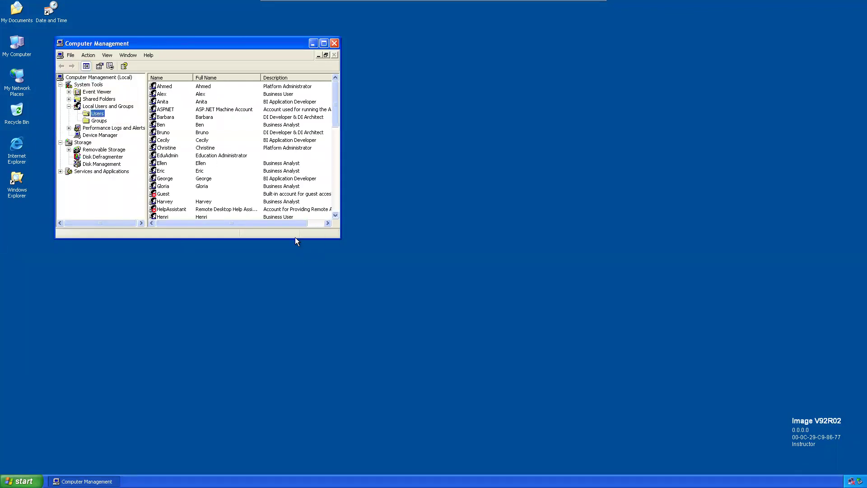
left_click_drag(296, 238, 306, 372)
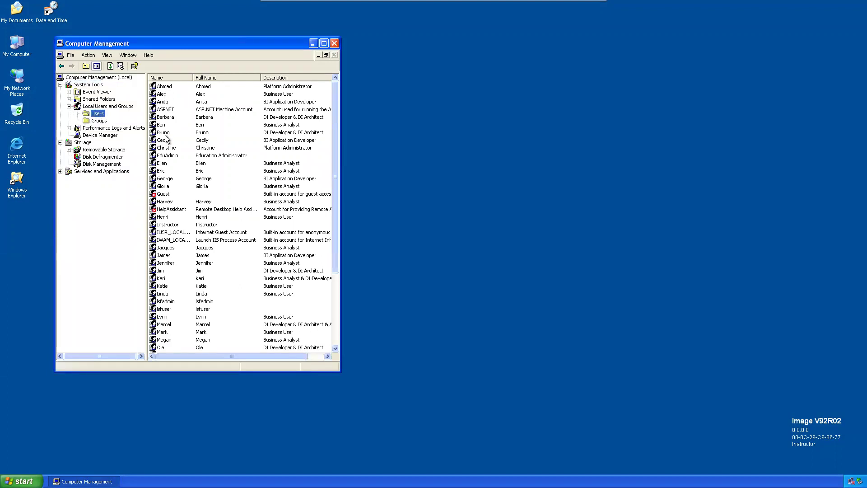
left_click_drag(341, 155, 457, 119)
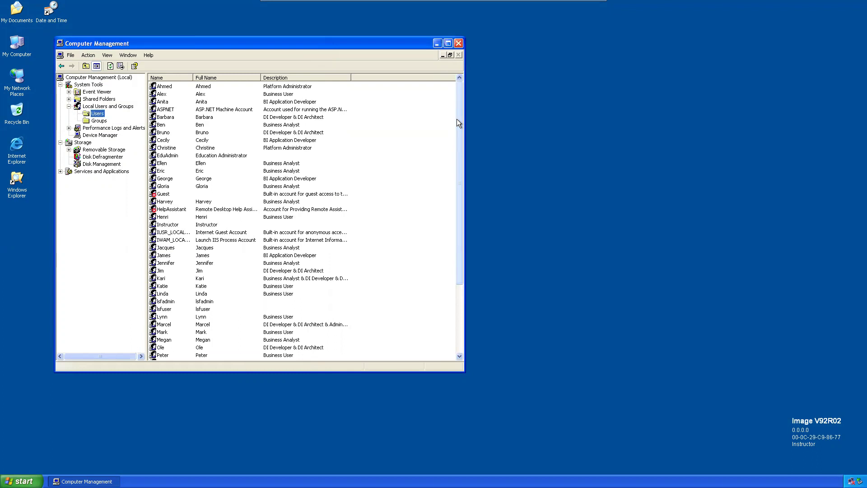
left_click(458, 43)
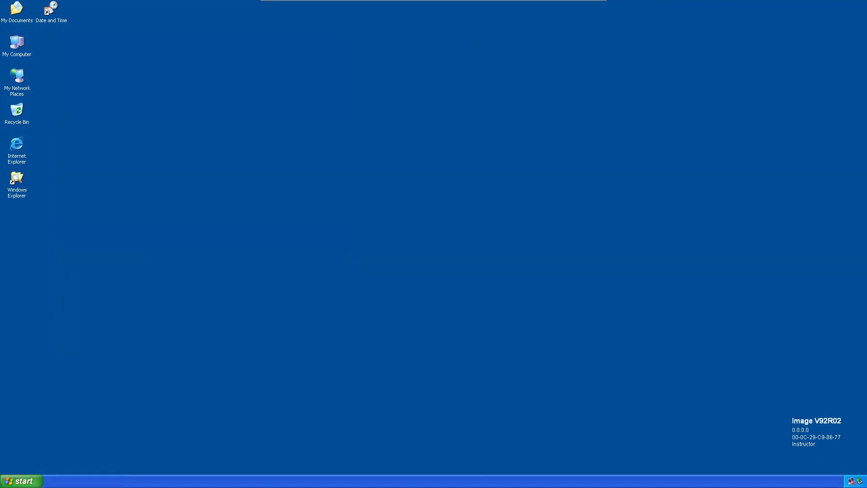
Step: Open Control Panel from the Start menu and move its window left
left_click(20, 481)
mouse_move(70, 403)
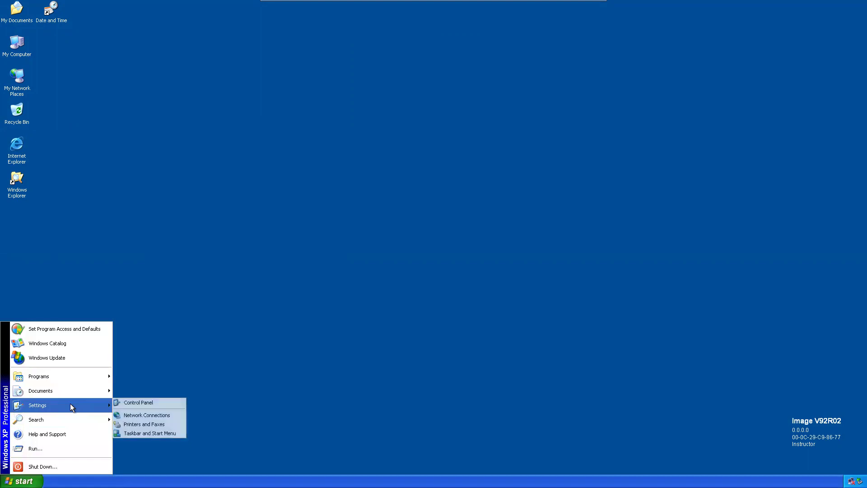
left_click(142, 403)
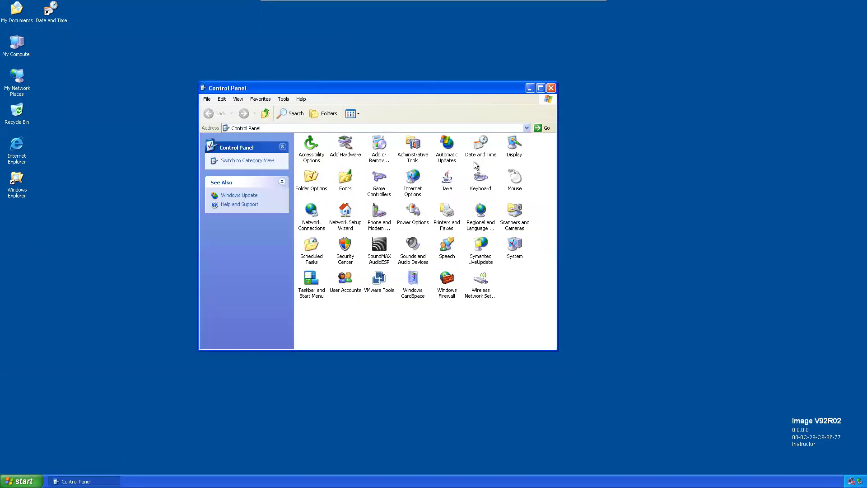
left_click_drag(375, 92, 278, 96)
Step: Open User Accounts, view Create a new account and go back, enlarge the window, then close it
double_click(268, 288)
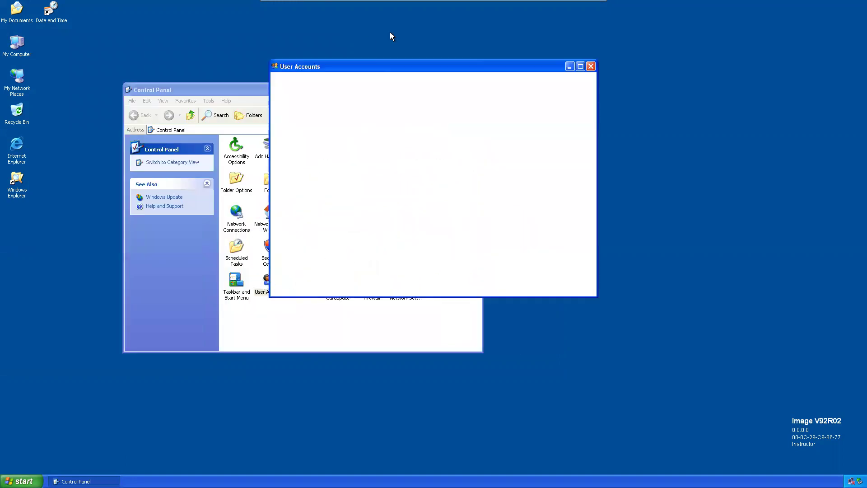
left_click_drag(381, 67, 297, 63)
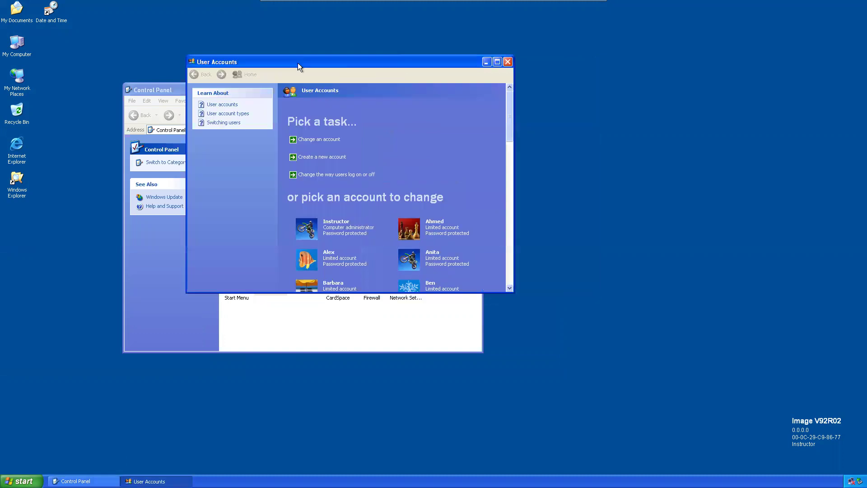
left_click(313, 159)
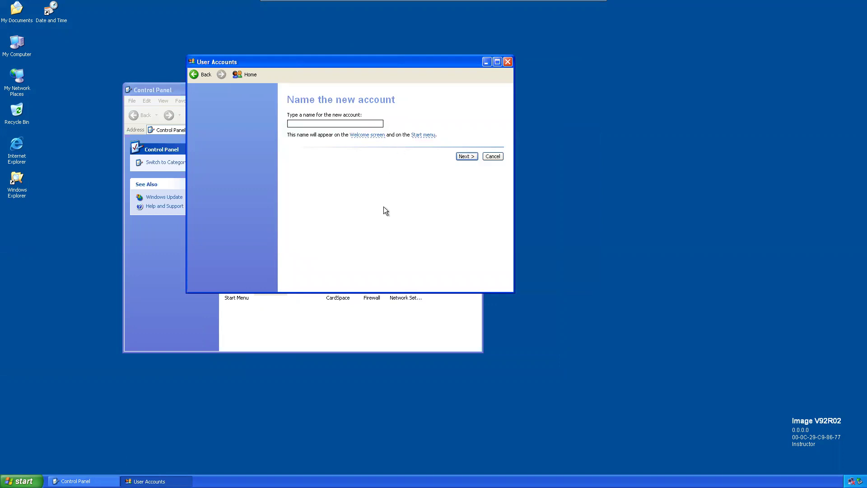
left_click(191, 75)
left_click_drag(515, 291, 610, 458)
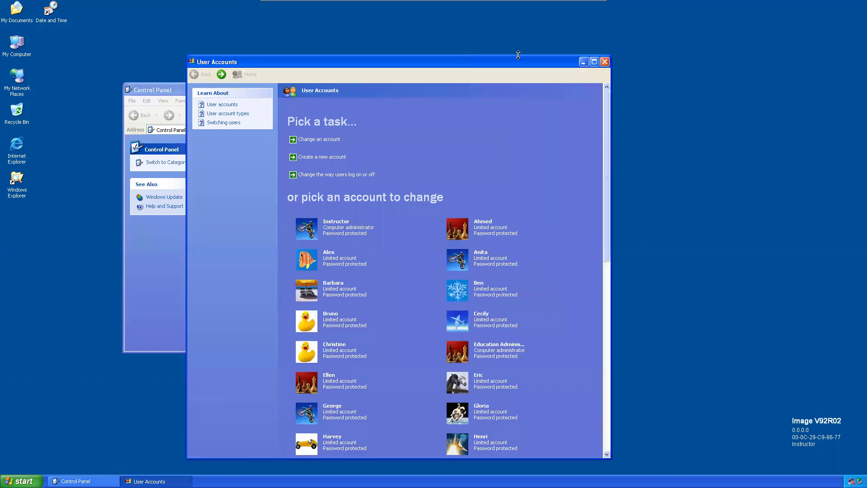
left_click_drag(505, 62, 443, 22)
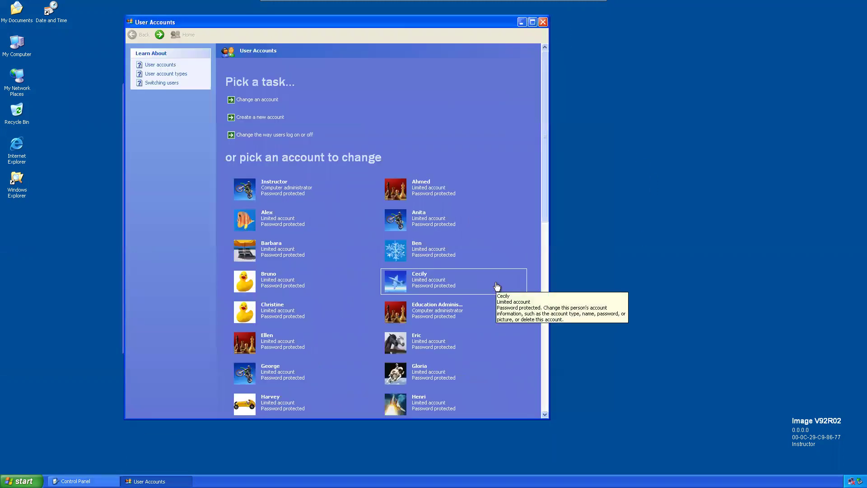
mouse_move(546, 164)
left_mouse_down()
mouse_move(537, 352)
mouse_move(541, 155)
left_mouse_up()
left_click(692, 200)
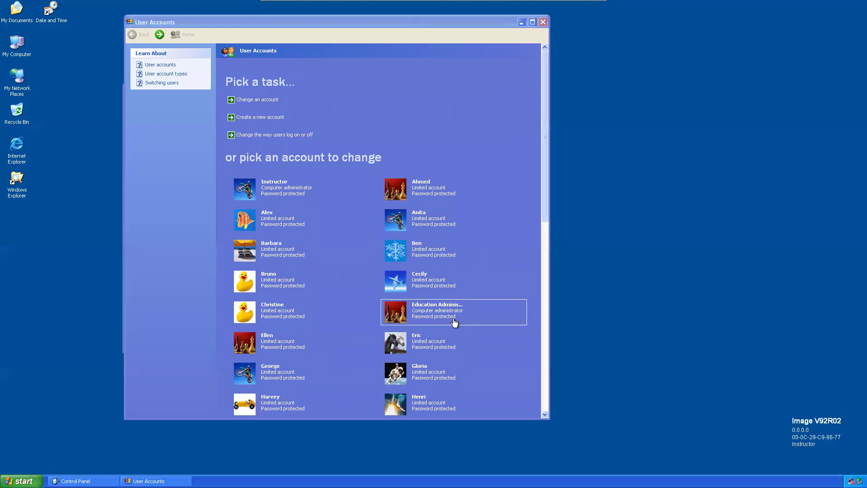
left_click(543, 23)
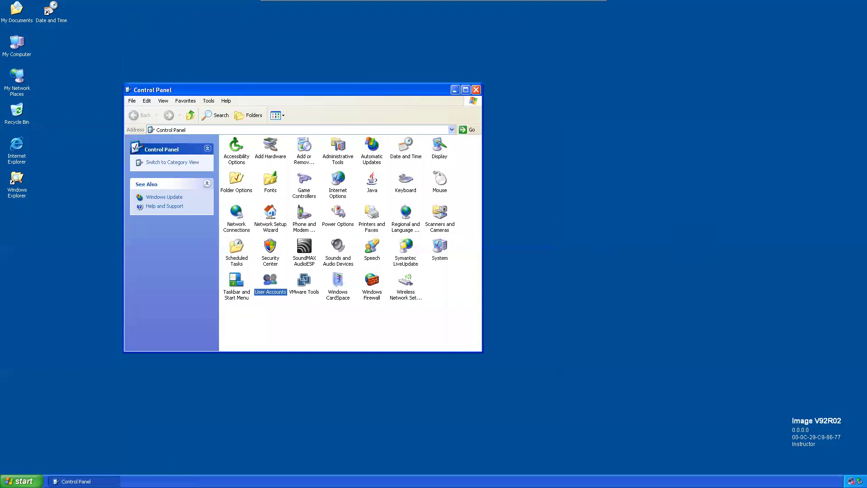
Step: Browse Start > Programs to show the SAS submenu, then the Oracle - OraHome92 entries
left_click(22, 481)
mouse_move(62, 373)
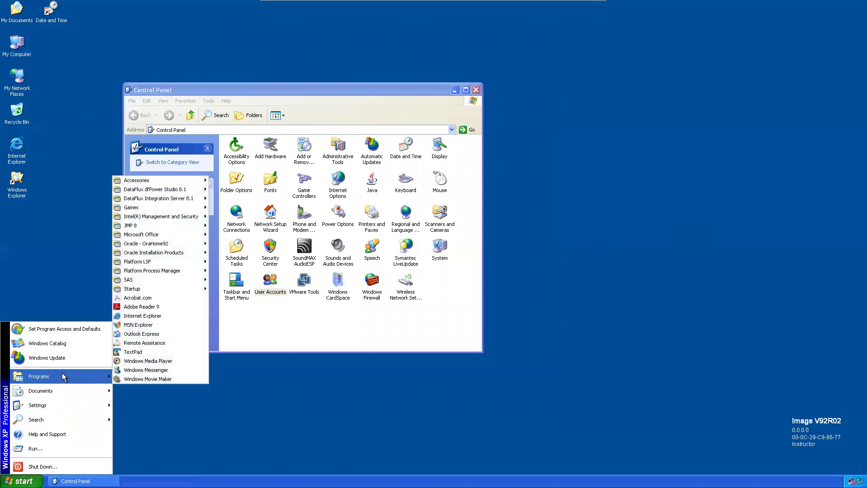
mouse_move(134, 281)
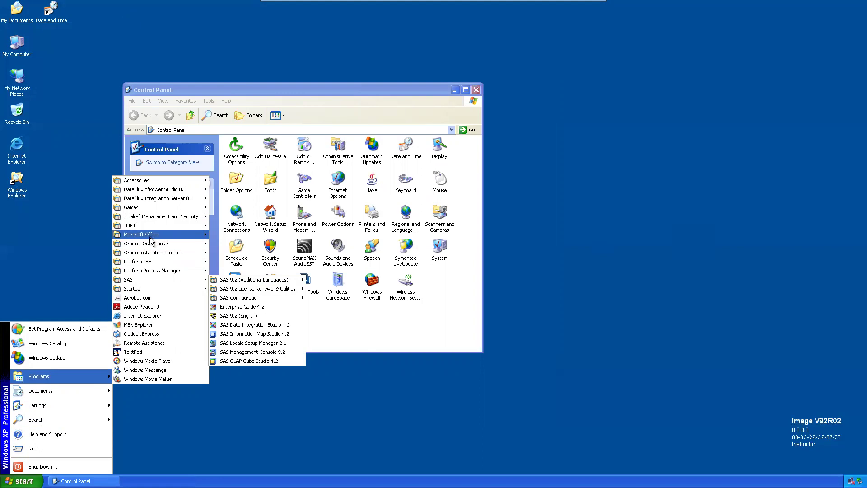
mouse_move(152, 246)
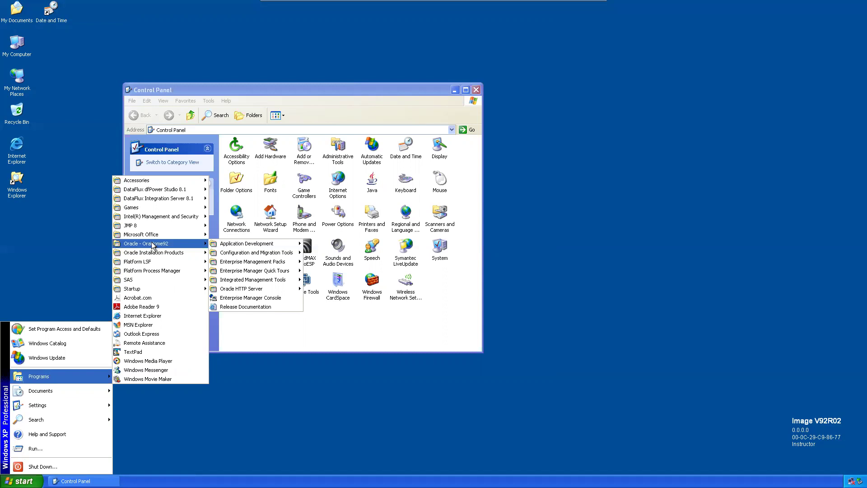
Step: Dismiss the menus, minimize the VM, and present the 'Registering Users' slide full-screen
left_click(611, 35)
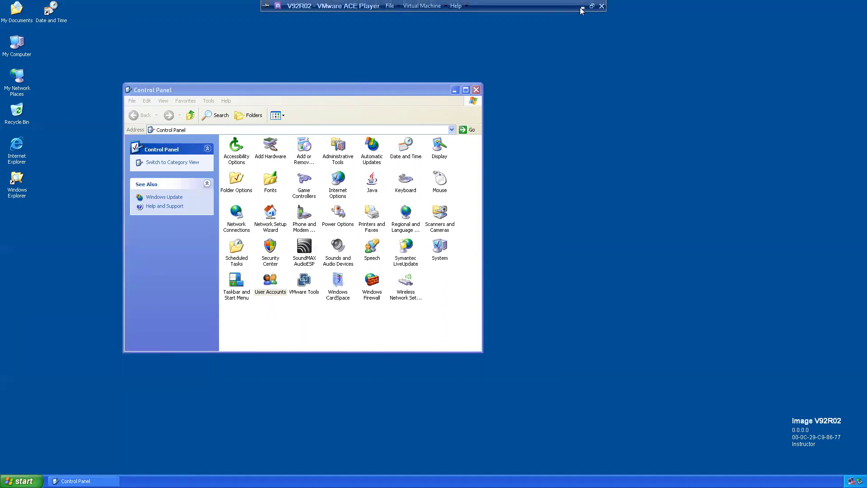
left_click(582, 7)
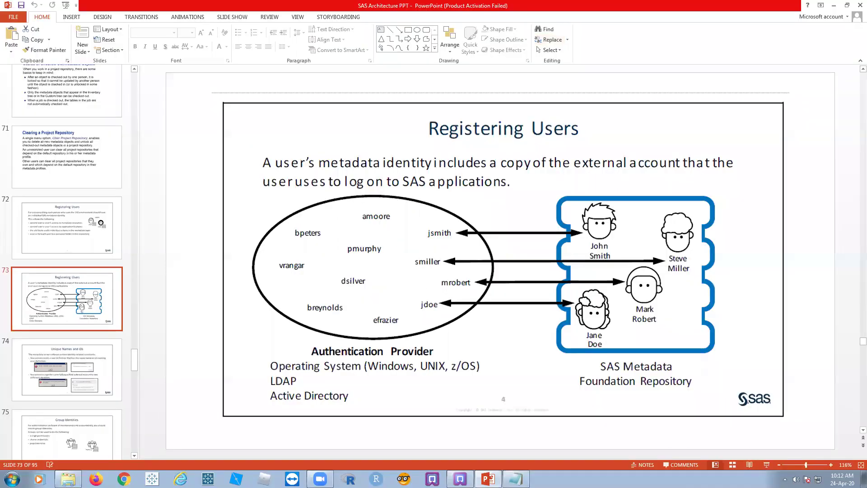
left_click(766, 465)
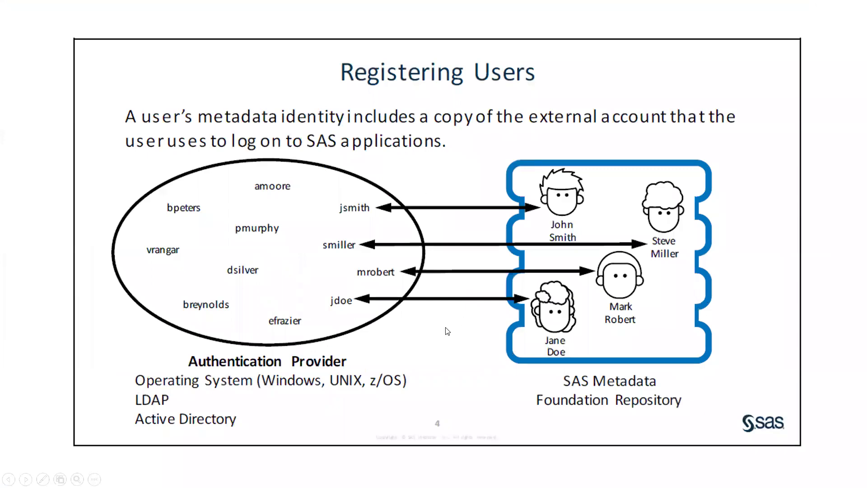
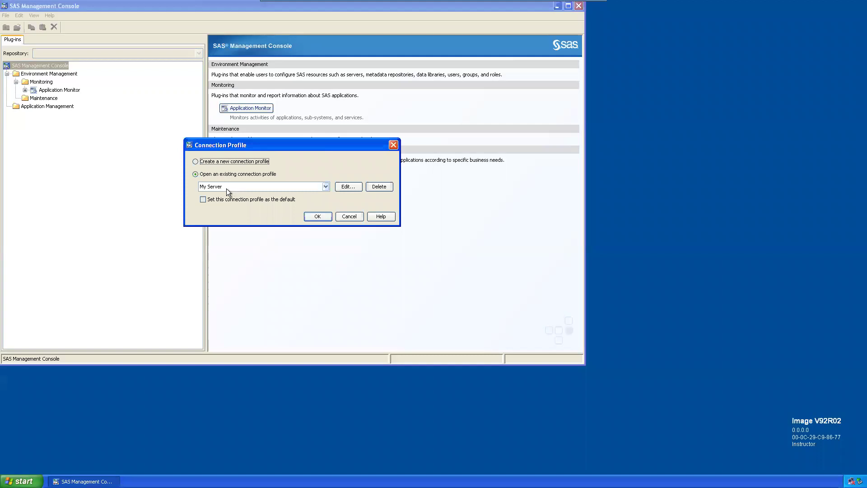
Step: Check the My Server profile's localhost port 8561 user ID and password, then connect with it
left_click(348, 187)
left_click(310, 287)
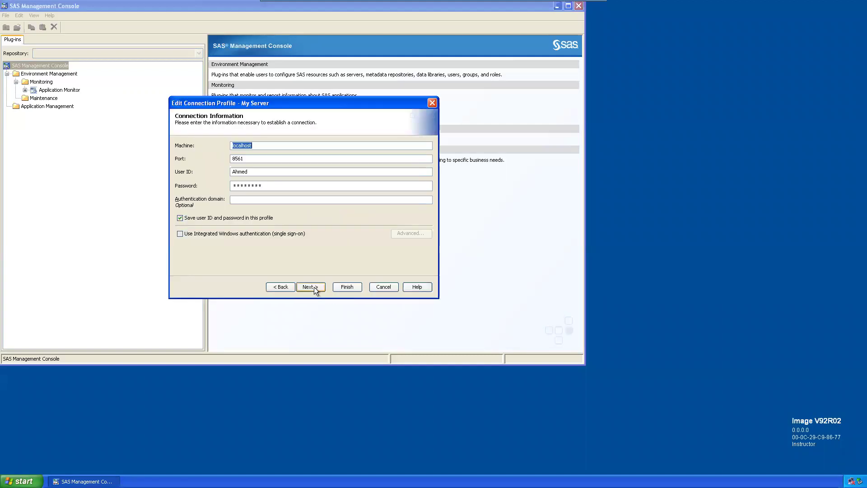
left_click(249, 173)
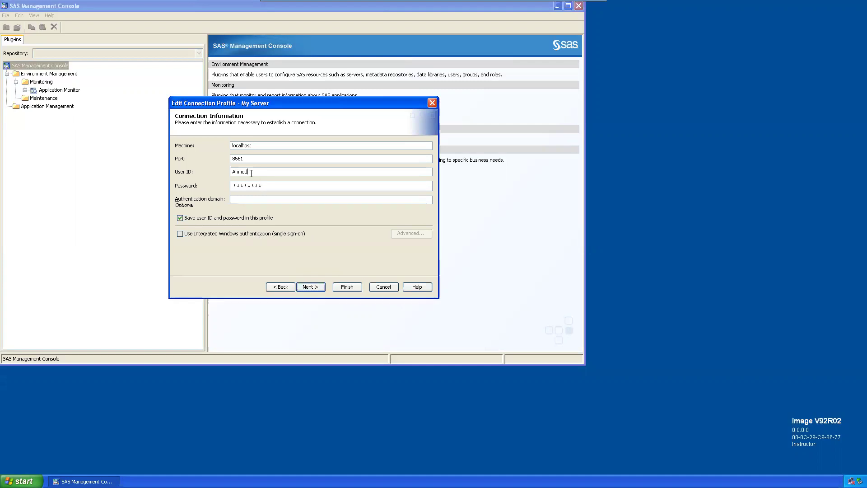
double_click(267, 185)
left_click(267, 185)
double_click(266, 183)
left_click(345, 288)
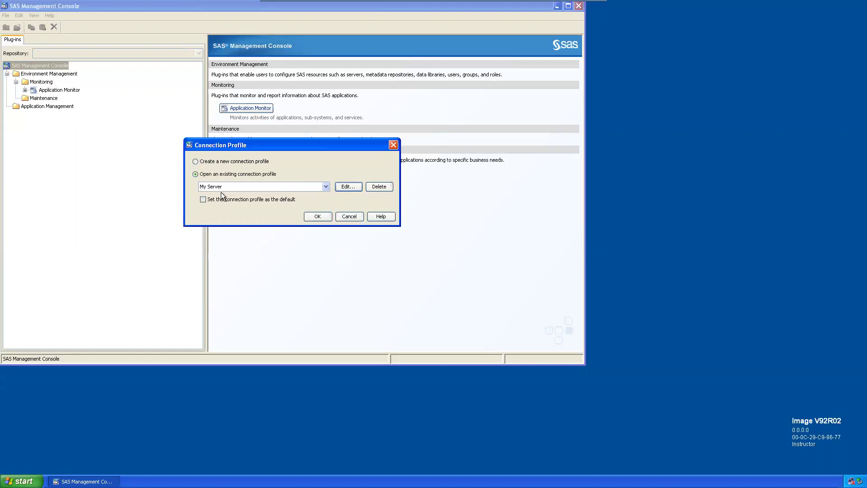
left_click(319, 217)
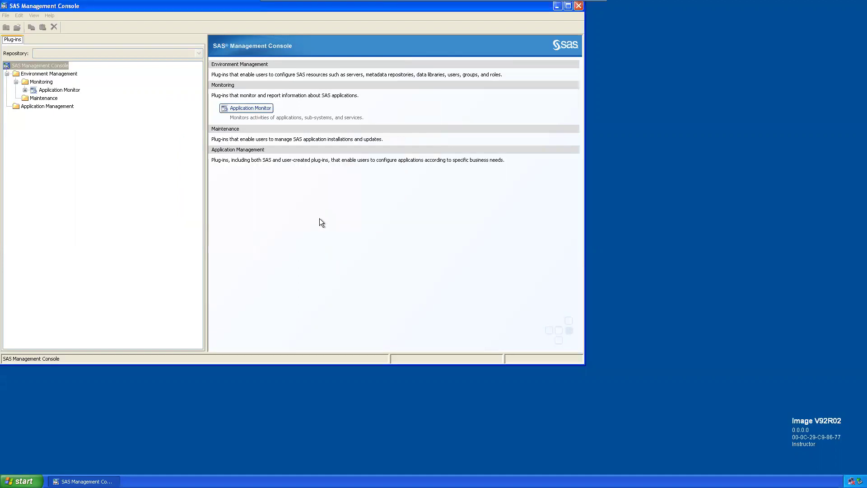
Step: Select Metadata Manager to list Active Server (localhost:8561), Resource Templates and Metadata Utilities
left_click_drag(205, 8, 300, 53)
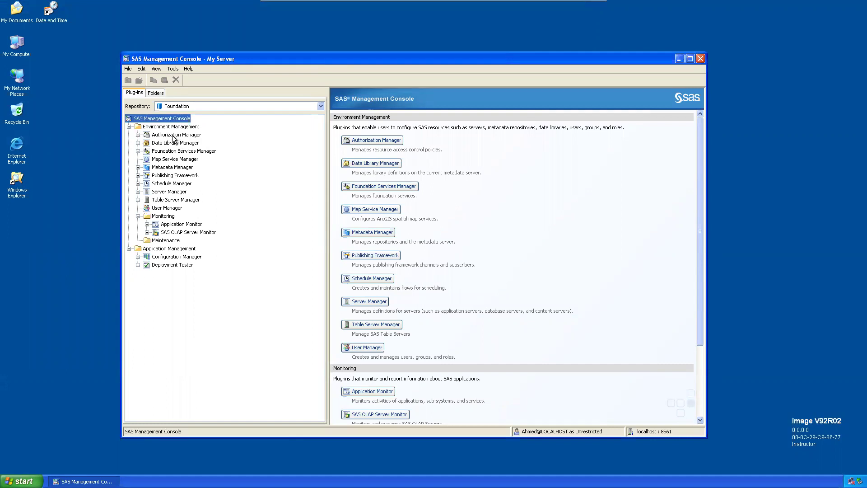
left_click(173, 168)
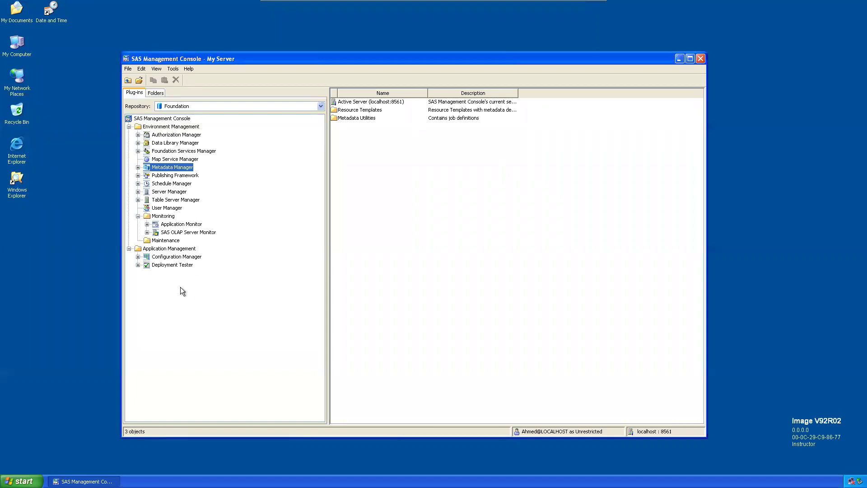
left_click(172, 69)
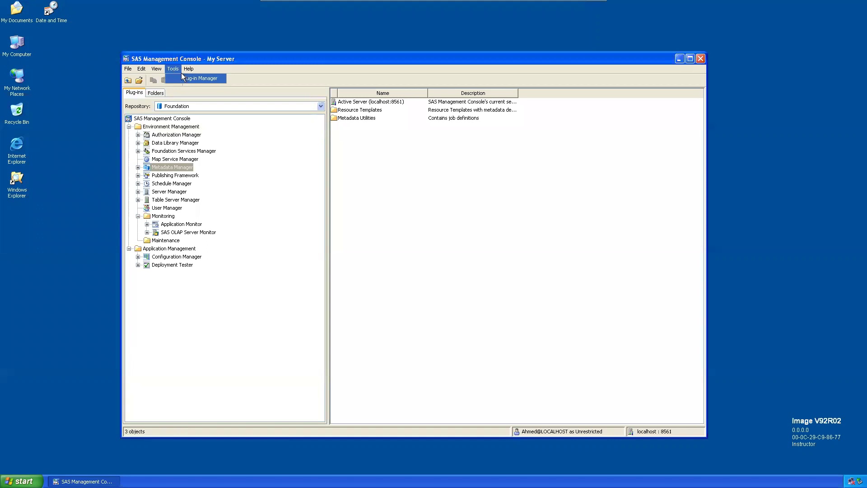
Step: In Plug-in Manager, enable role-based access for Publishing Framework, disable Configuration Manager, and confirm
left_click(194, 78)
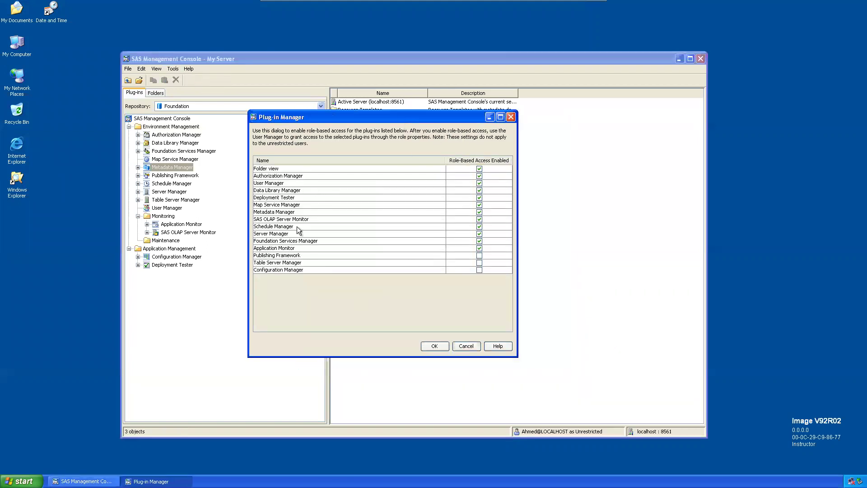
left_click(479, 255)
left_click(479, 262)
left_click(479, 270)
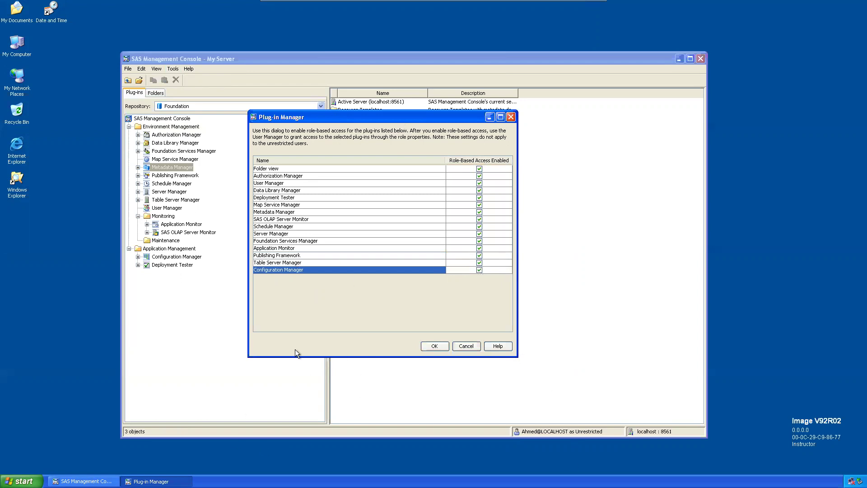
left_click(480, 270)
left_click(479, 262)
left_click(479, 256)
left_click(480, 256)
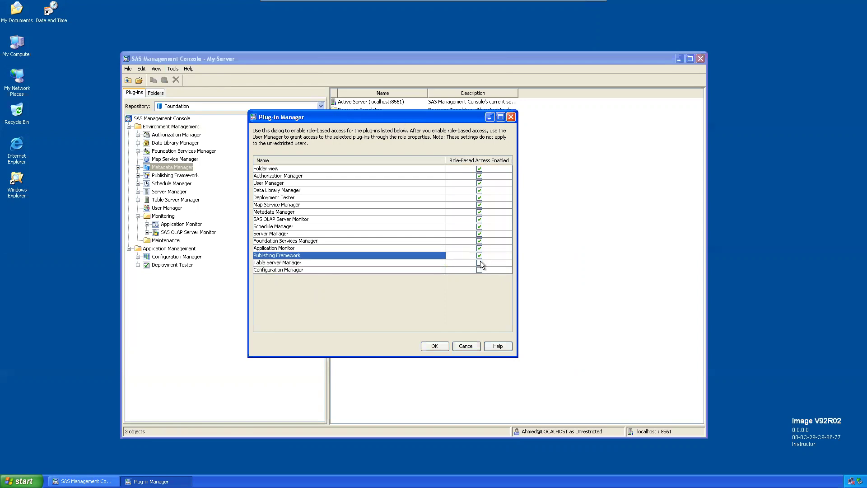
left_click(479, 263)
left_click(479, 270)
left_click(480, 263)
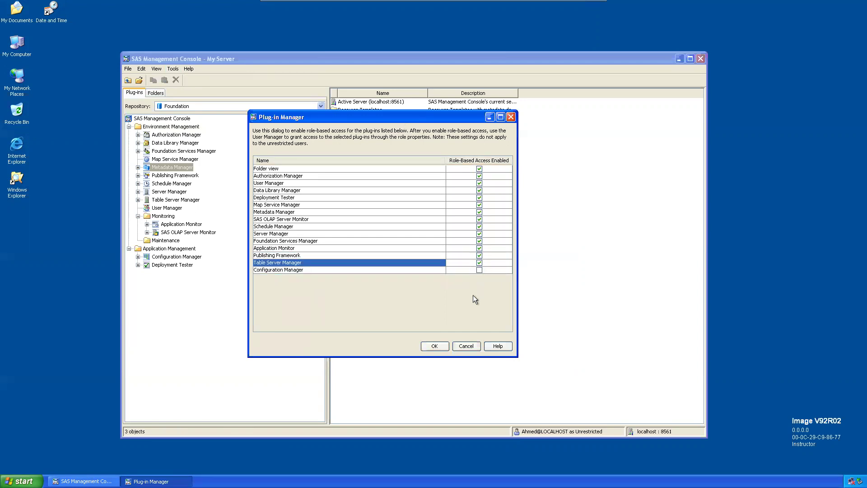
left_click(436, 347)
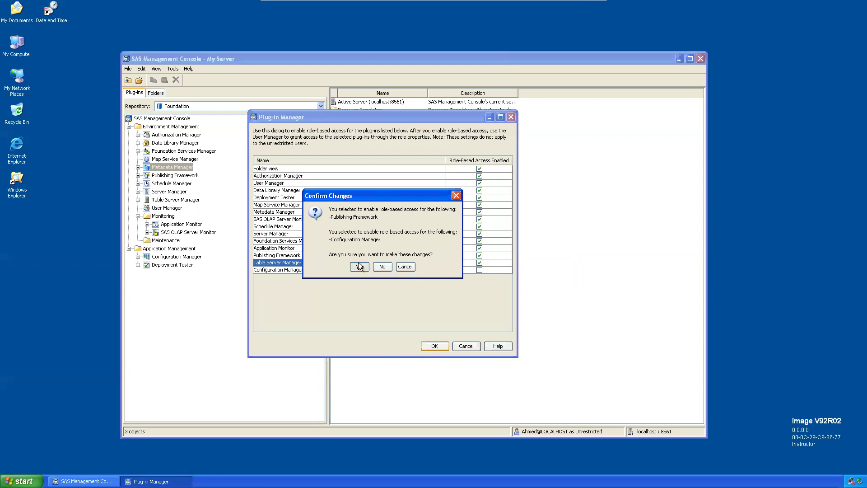
left_click(359, 265)
left_click(128, 68)
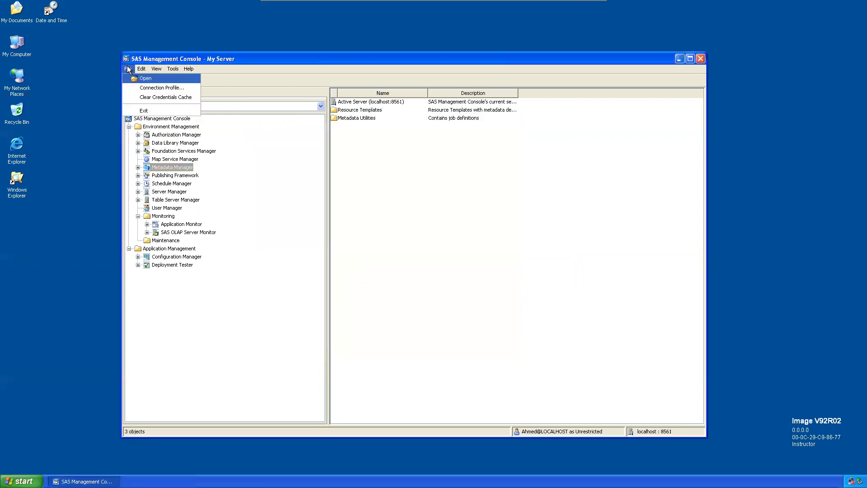
Step: Disconnect from My Server and select the Test connection profile
left_click(149, 88)
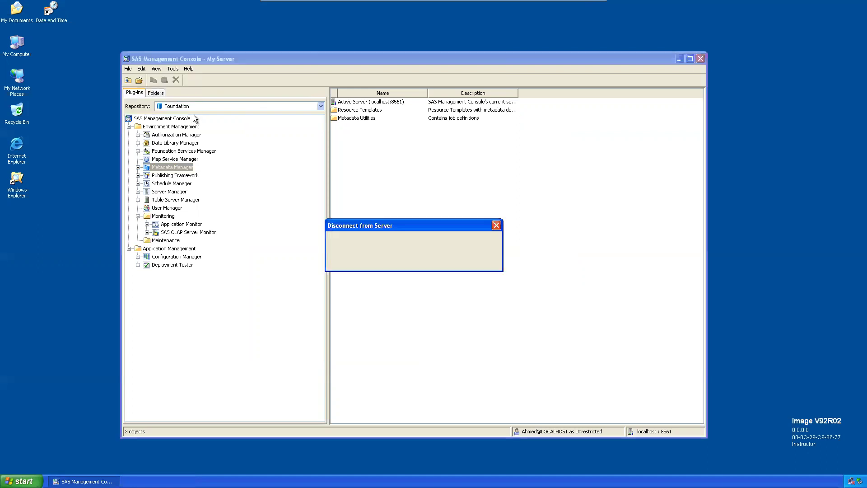
left_click(402, 261)
left_click(442, 248)
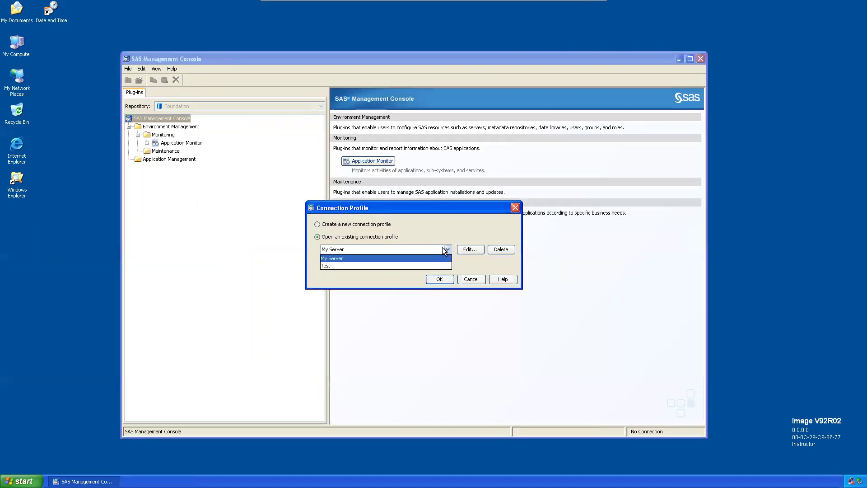
left_click(323, 265)
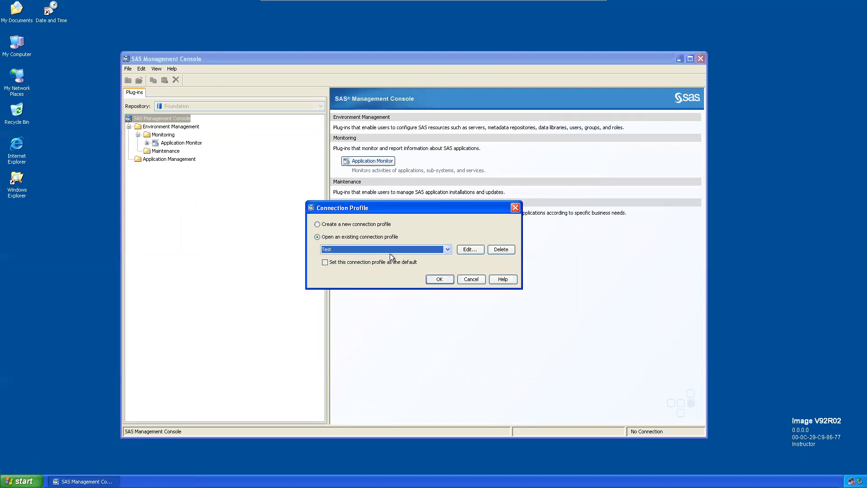
Step: Edit the Test profile for localhost port 8561, entering a user ID and password, and finish
left_click(470, 250)
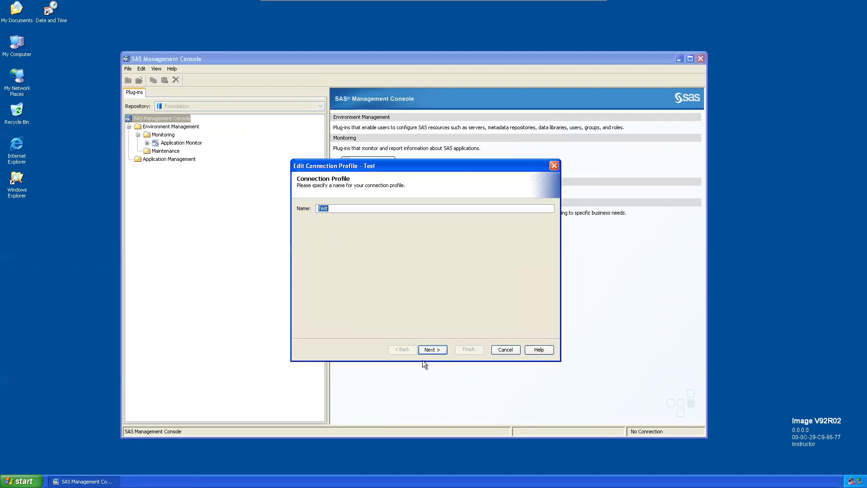
left_click(434, 351)
left_click(371, 235)
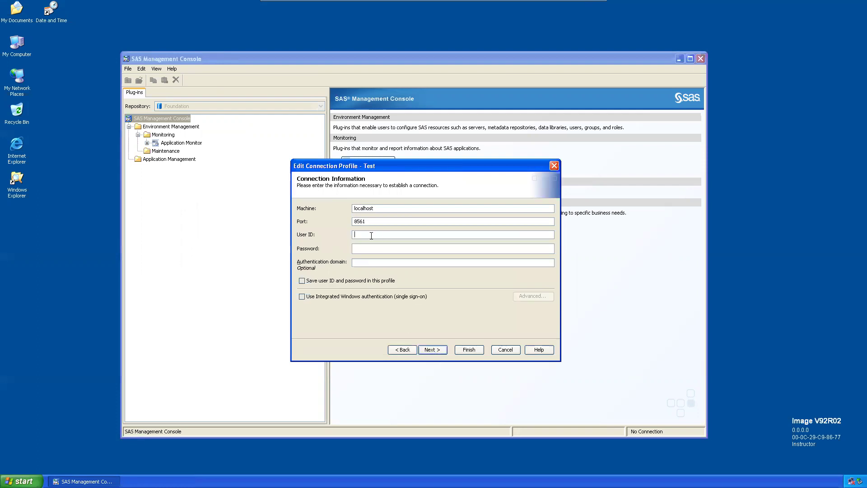
type("Anita")
key("Tab")
type("********")
key("Return")
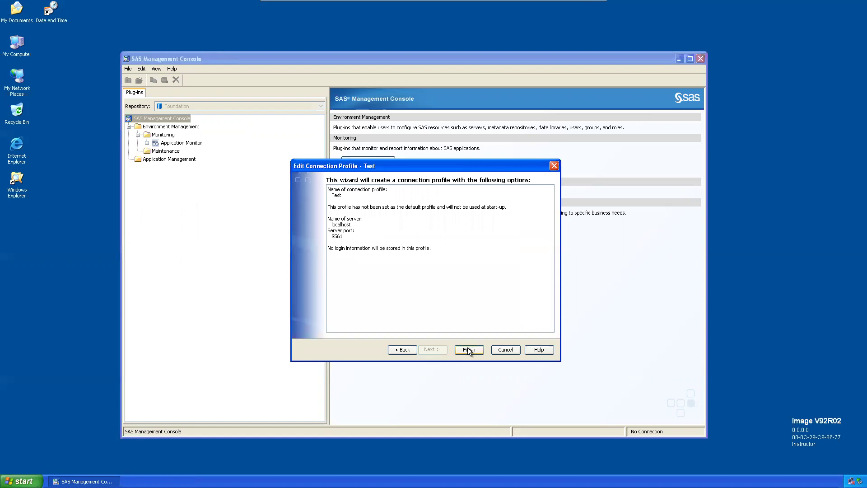
left_click(468, 349)
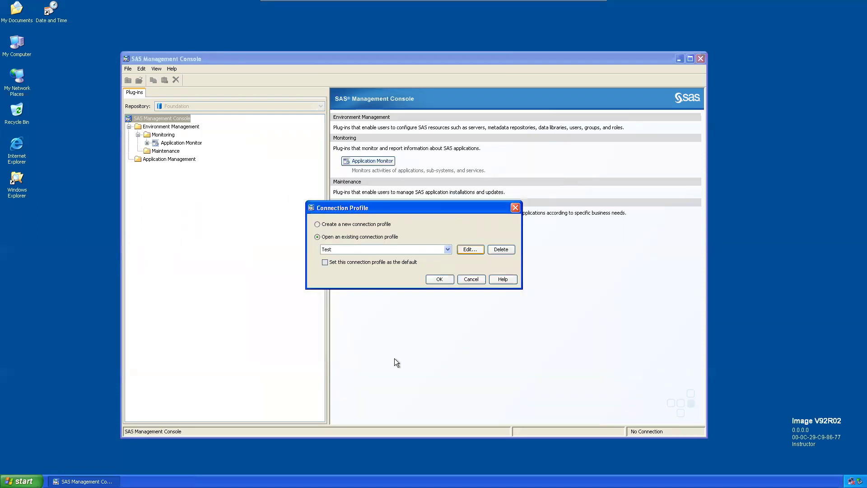
Step: Connect through the Test profile, logging on with the user's ID and password
left_click(434, 282)
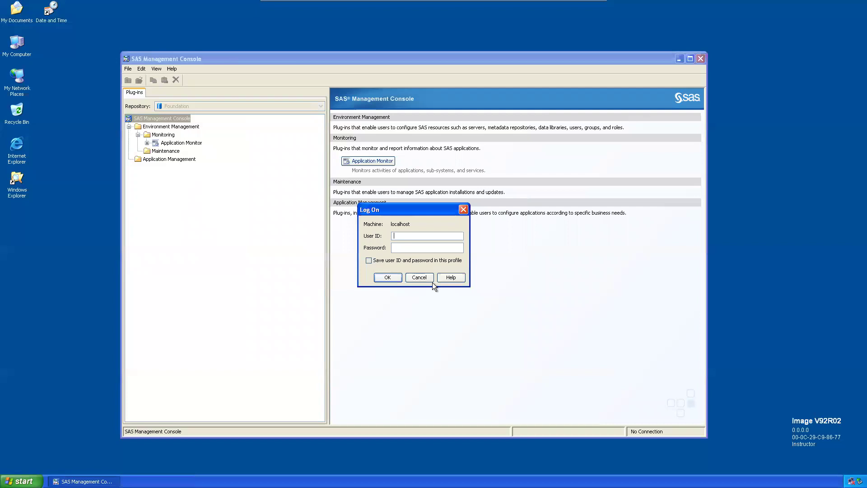
type("Anita")
key("Tab")
type("*******")
key("Return")
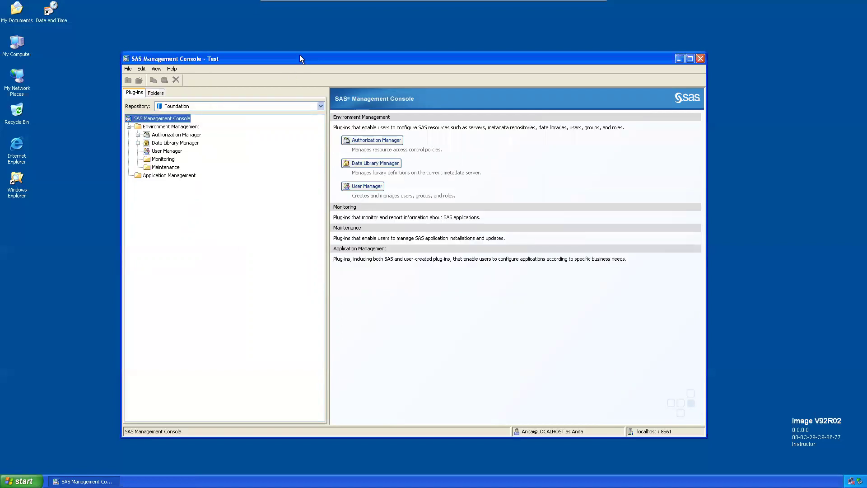
Step: Expand Authorization Manager and Data Library Manager, then list users, groups and roles in User Manager
left_click_drag(300, 58, 292, 56)
left_click_drag(235, 62, 226, 63)
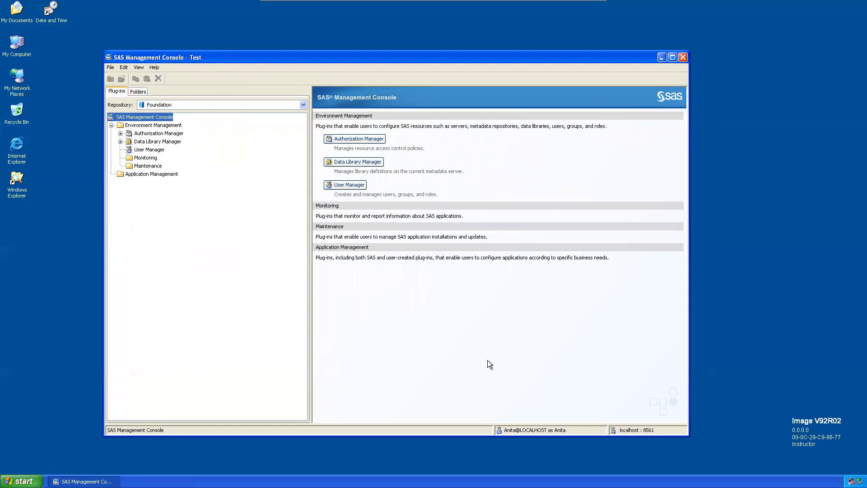
left_click(120, 134)
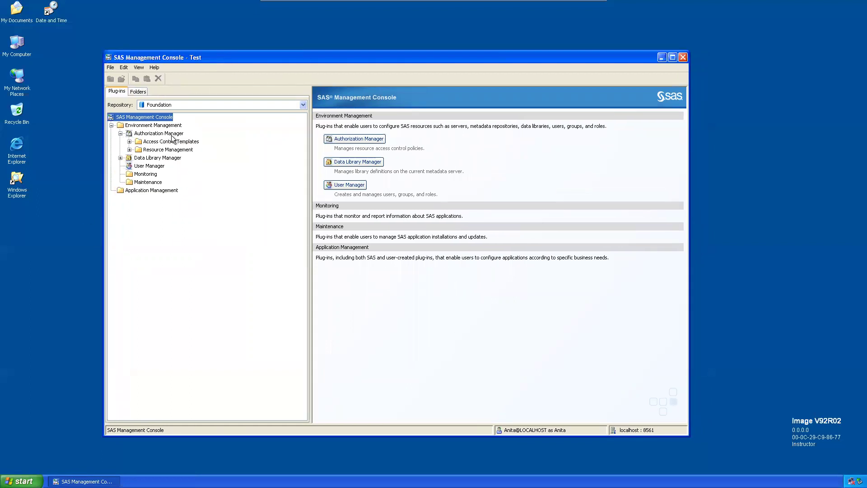
left_click(120, 158)
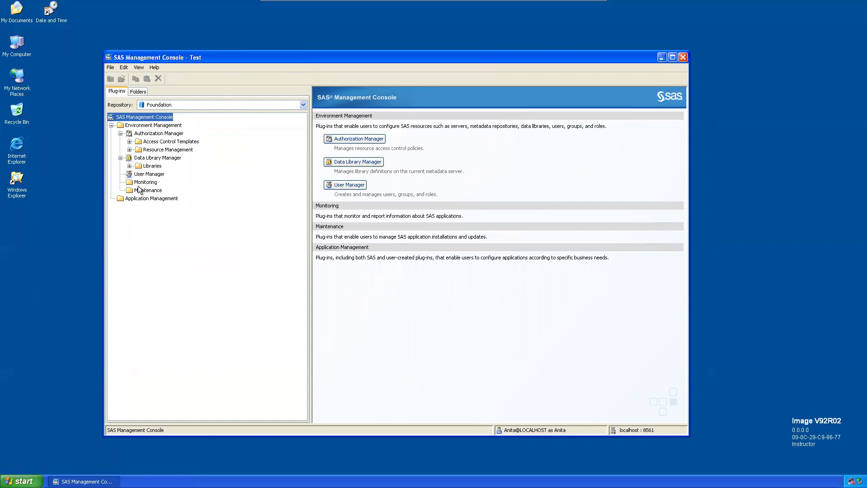
left_click(149, 174)
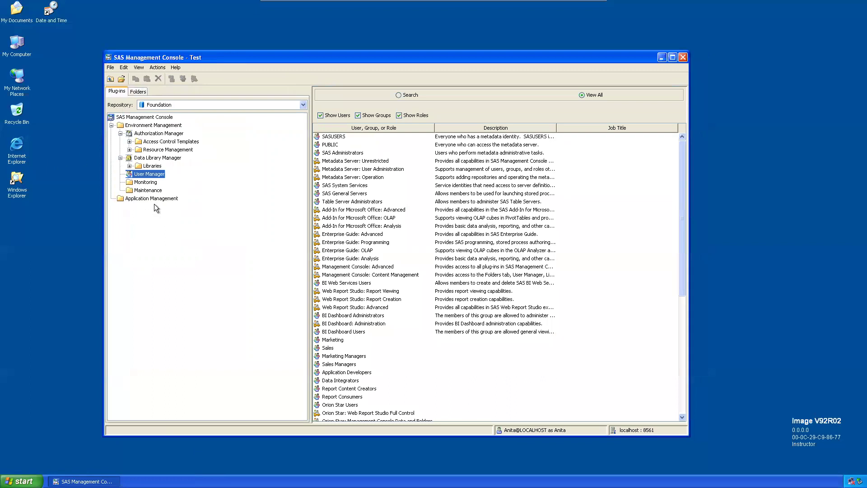
Step: Collapse the Authorization Manager and Data Library Manager branches and maximize the console window
left_click(154, 69)
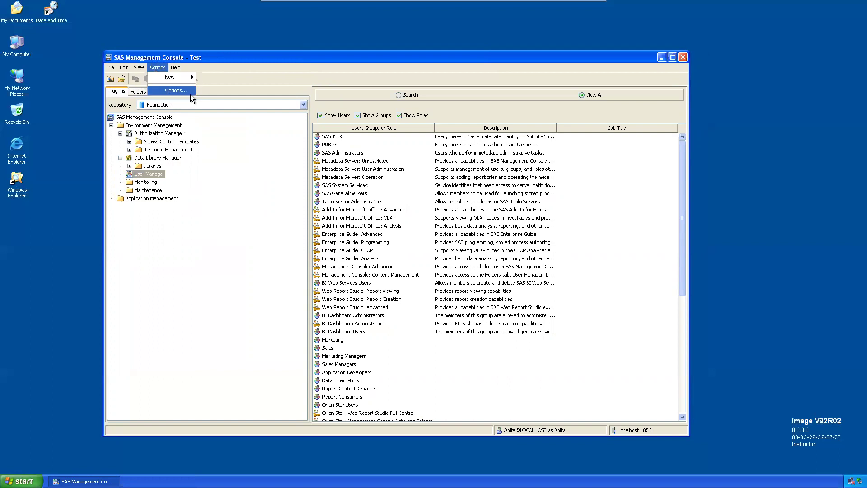
left_click_drag(203, 55, 203, 48)
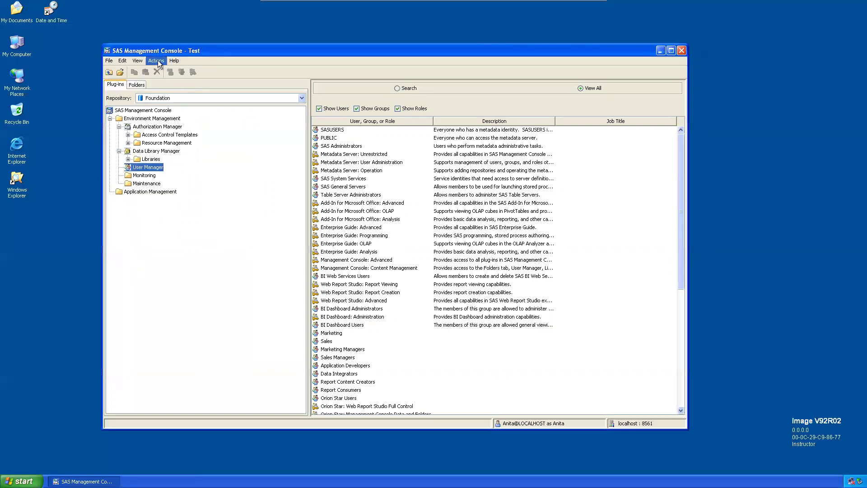
left_click(137, 85)
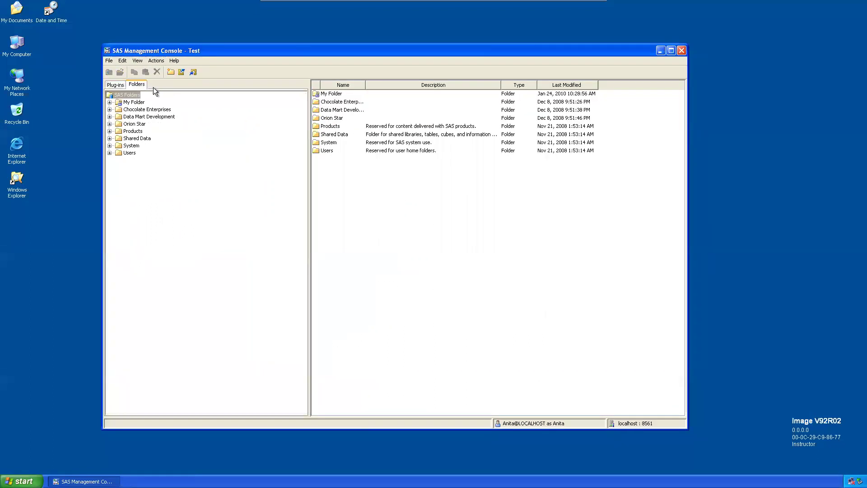
left_click(116, 86)
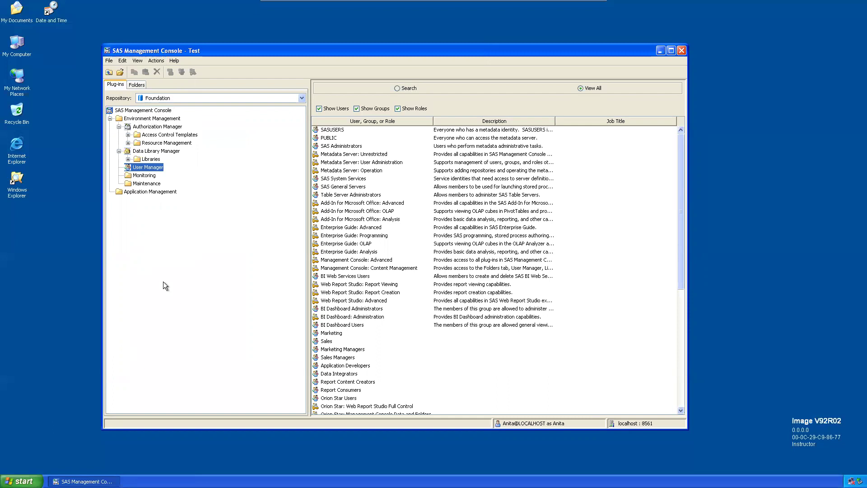
left_click(119, 127)
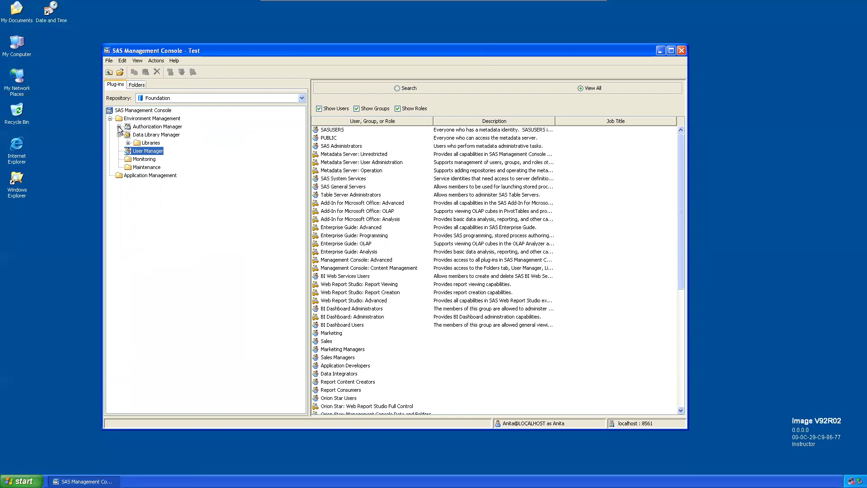
left_click(119, 134)
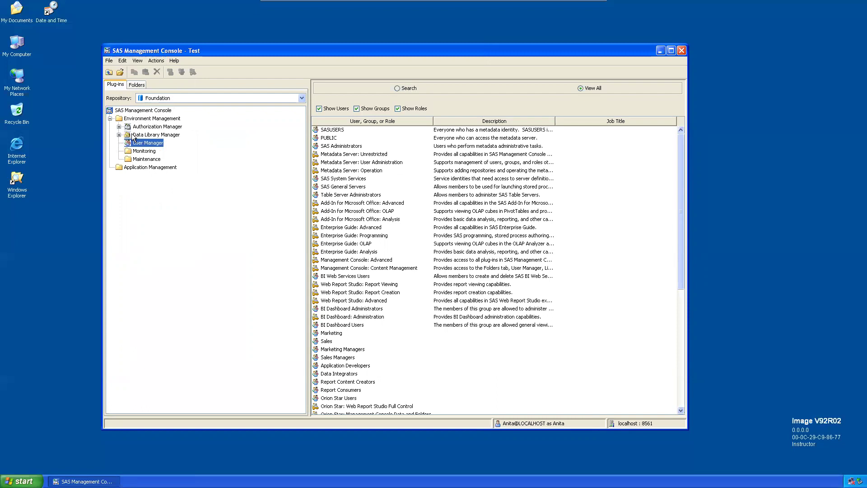
left_click(671, 50)
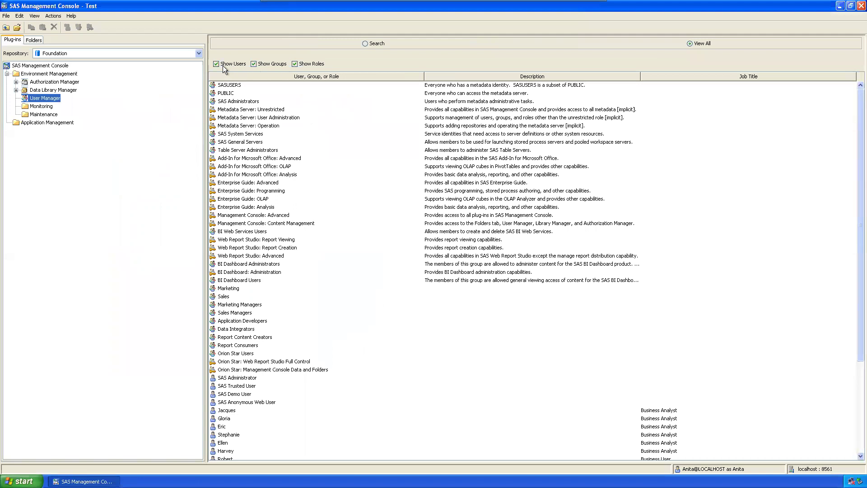
Step: Hide groups and roles, then review the SAS system users and the Business Analyst users
left_click(253, 63)
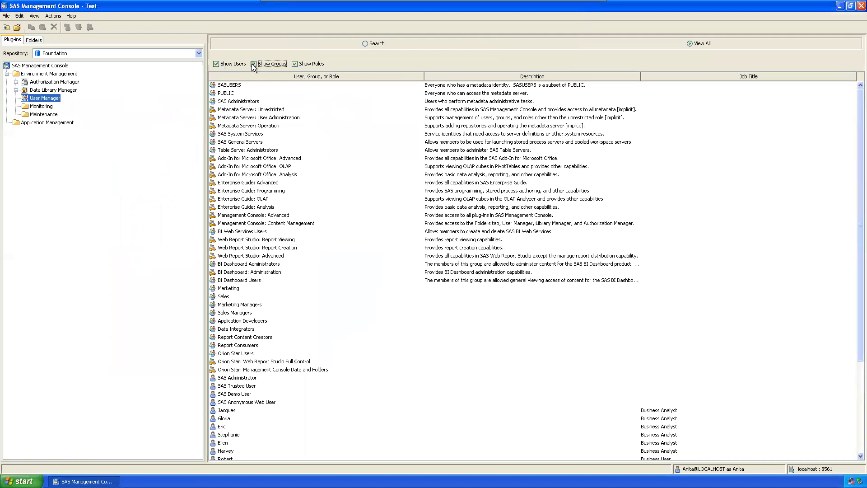
left_click(296, 64)
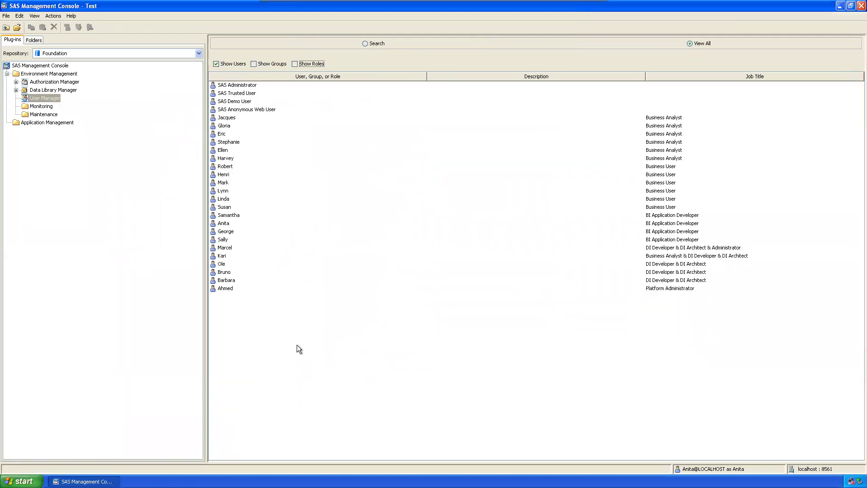
left_click(253, 85)
left_click(247, 96)
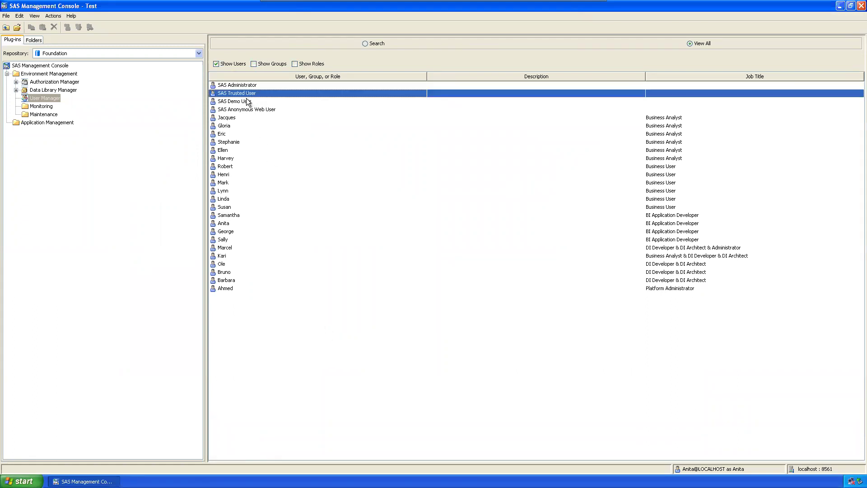
left_click(247, 102)
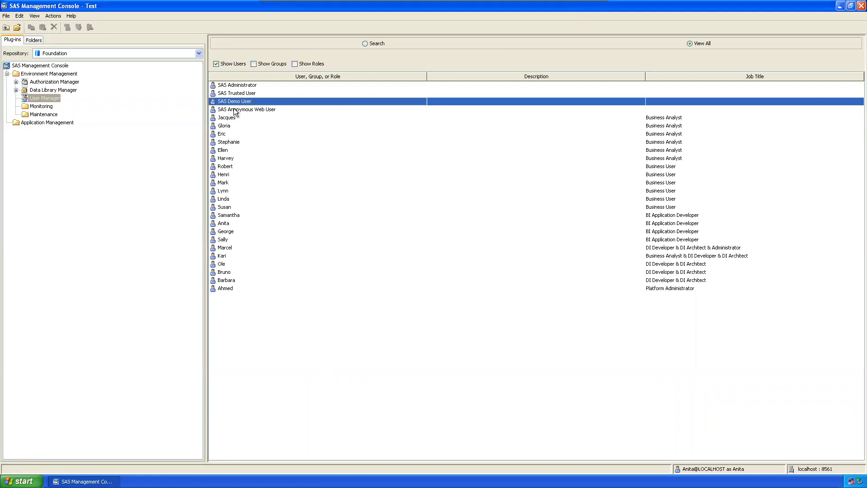
left_click(234, 108)
left_click(237, 118)
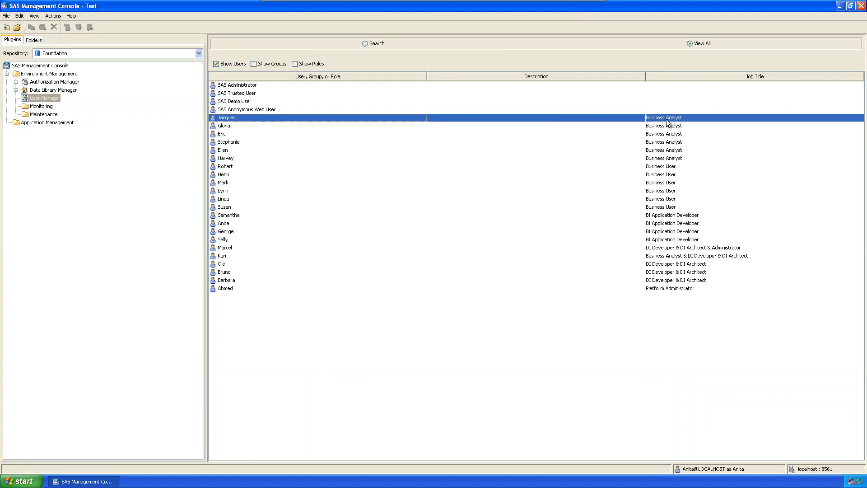
left_click(227, 126)
left_click(228, 134)
left_click(227, 142)
left_click(228, 150)
left_click(227, 159)
Step: Review the Business User, BI Application Developer and DI developer/architect/administrator user entries
left_click(227, 167)
left_click(226, 176)
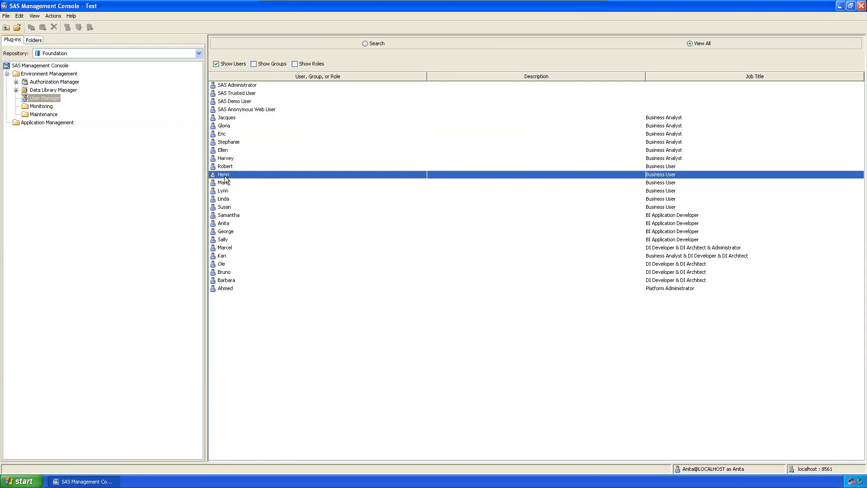
left_click(226, 184)
left_click(226, 192)
left_click(226, 200)
left_click(226, 207)
left_click(226, 224)
left_click(227, 231)
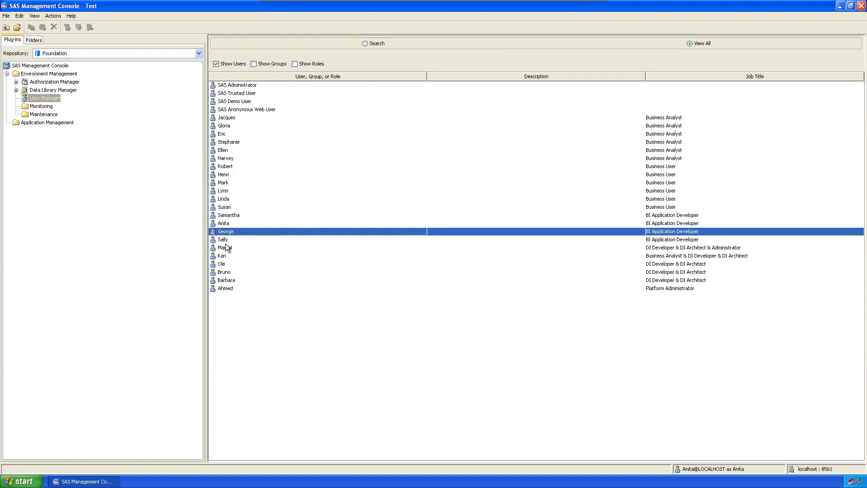
left_click(226, 225)
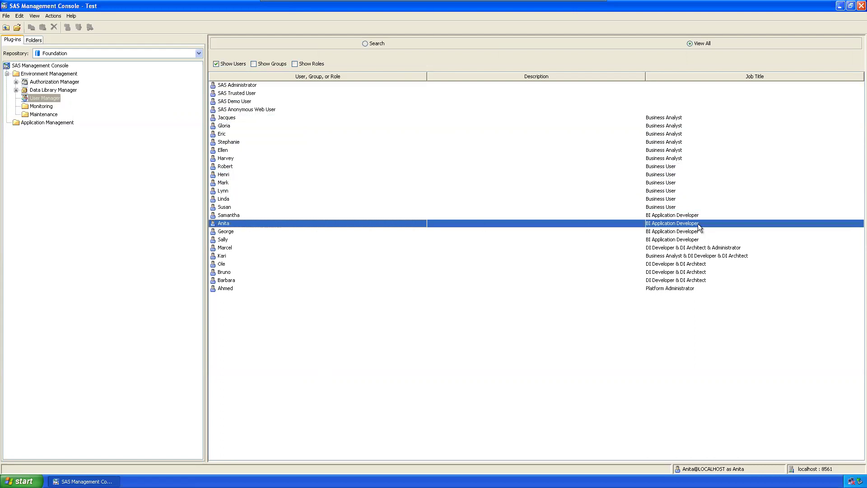
left_click(233, 232)
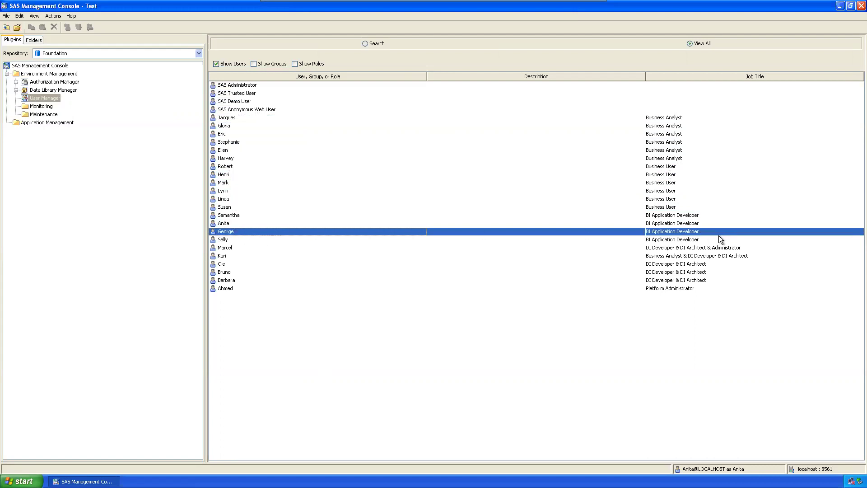
left_click(234, 244)
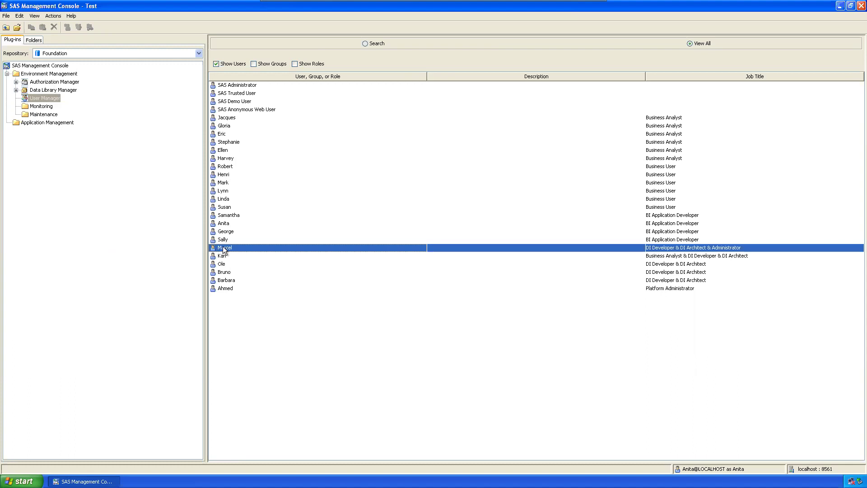
Step: Disconnect from the metadata server and start creating a new connection profile
left_click(6, 17)
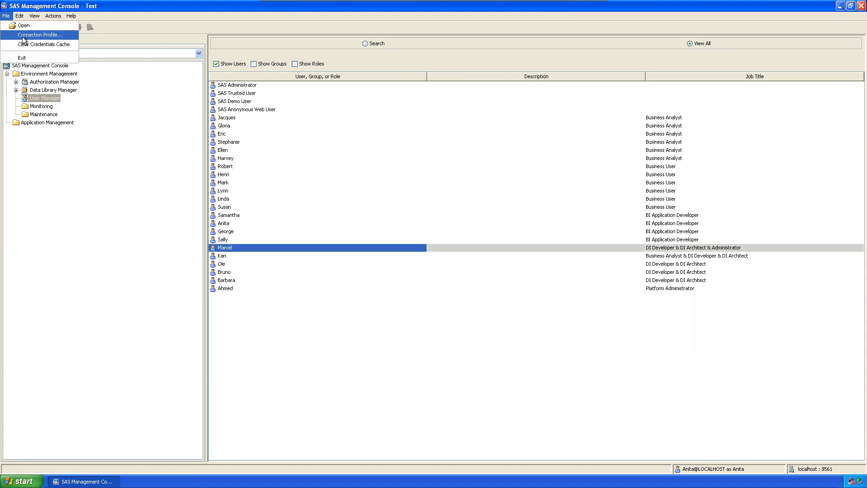
left_click(29, 34)
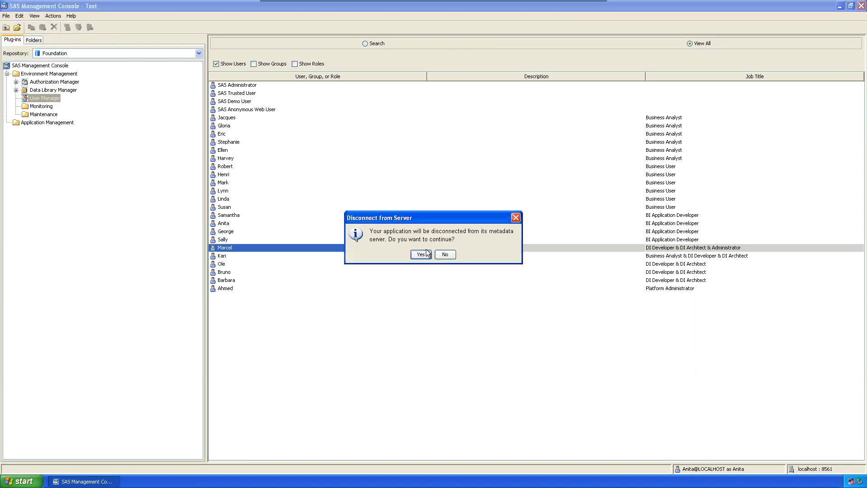
left_click(420, 254)
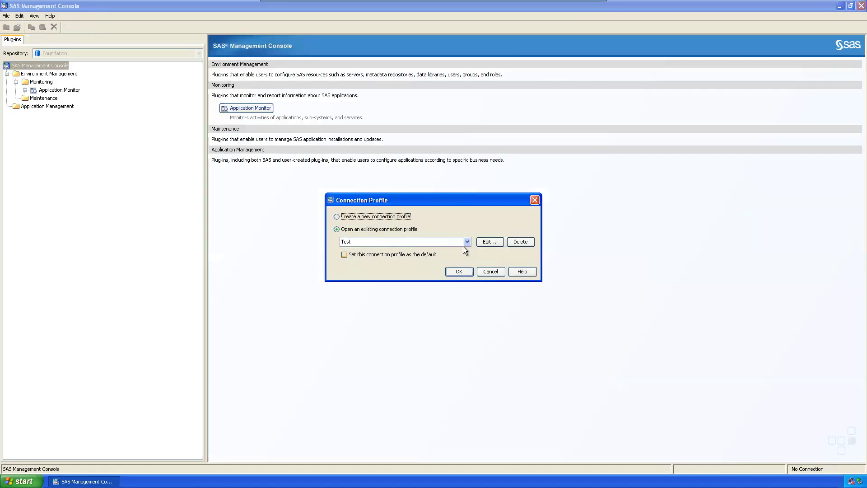
left_click(391, 215)
left_click(465, 269)
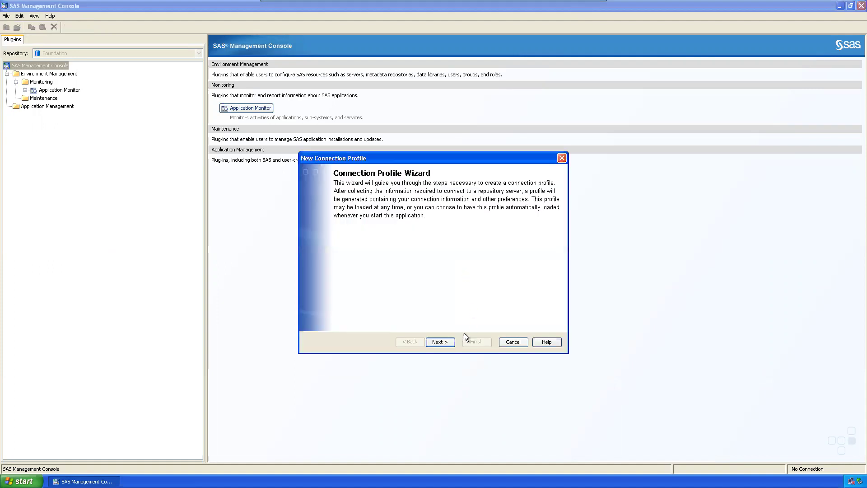
left_click(445, 340)
Step: Define profile Test2 with localhost, port 8561, a different user's ID and password, then log on
type("T")
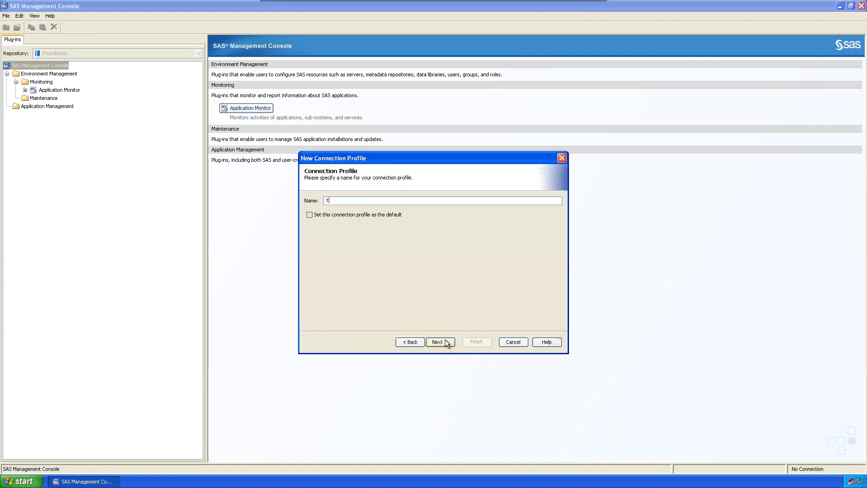
type("sst2")
left_click(441, 343)
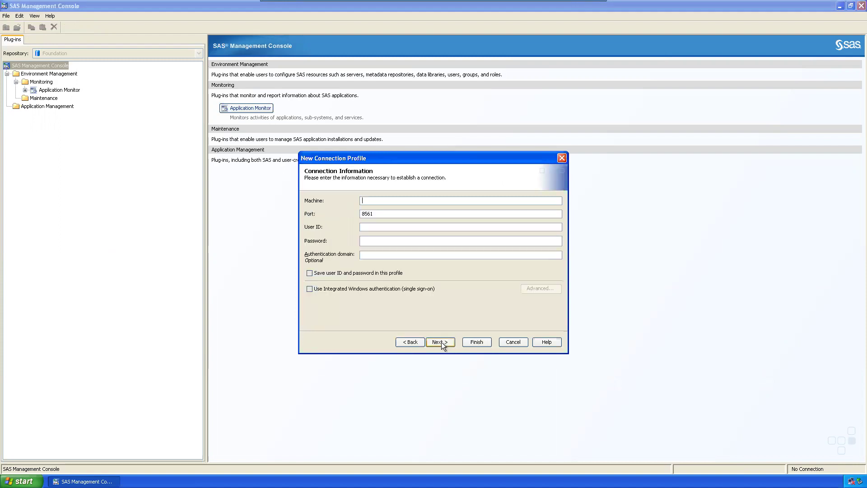
type("localhost")
key("Tab")
key("Tab")
type("Marcel")
key("Tab")
type("********")
left_click(477, 342)
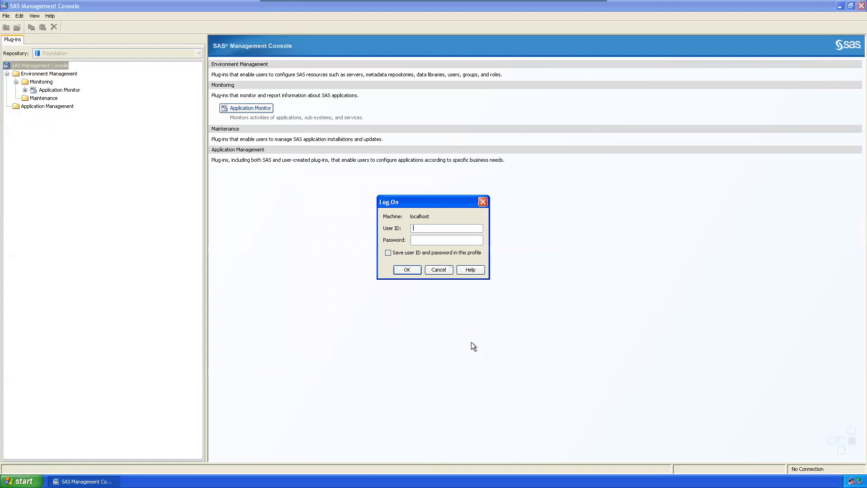
key("Return")
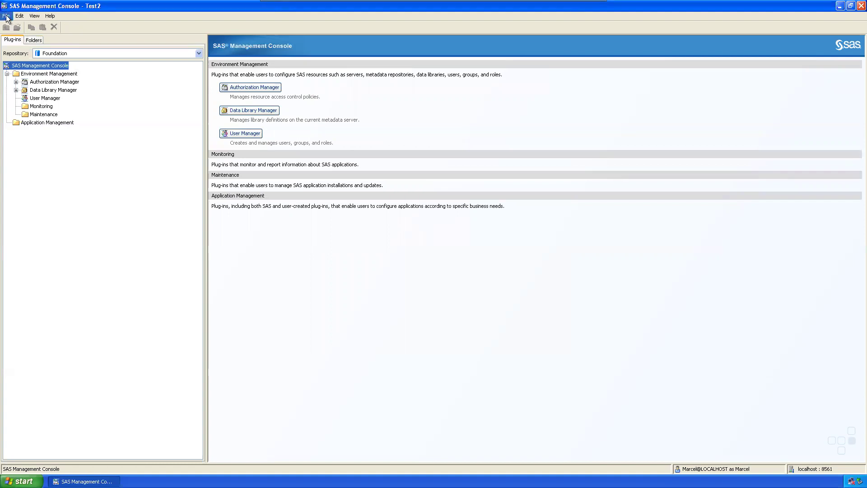
Step: Disconnect from the current server without clearing the stored login credentials
left_click(7, 17)
left_click(28, 45)
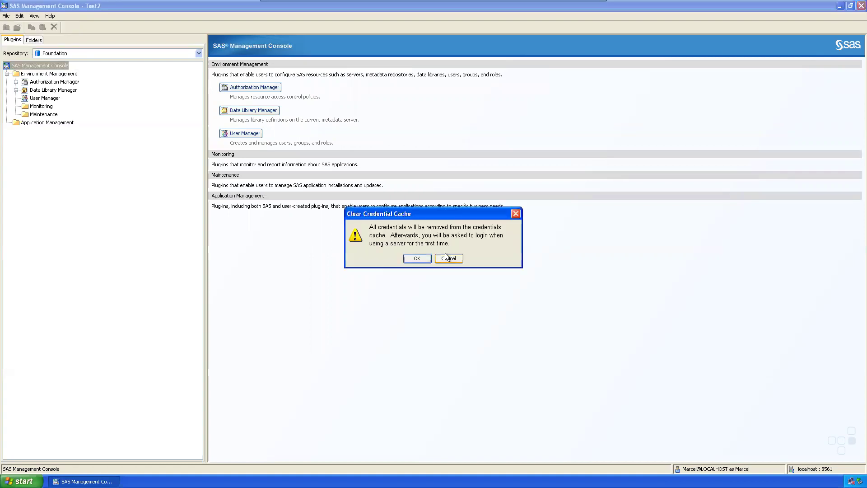
left_click(519, 215)
left_click(7, 16)
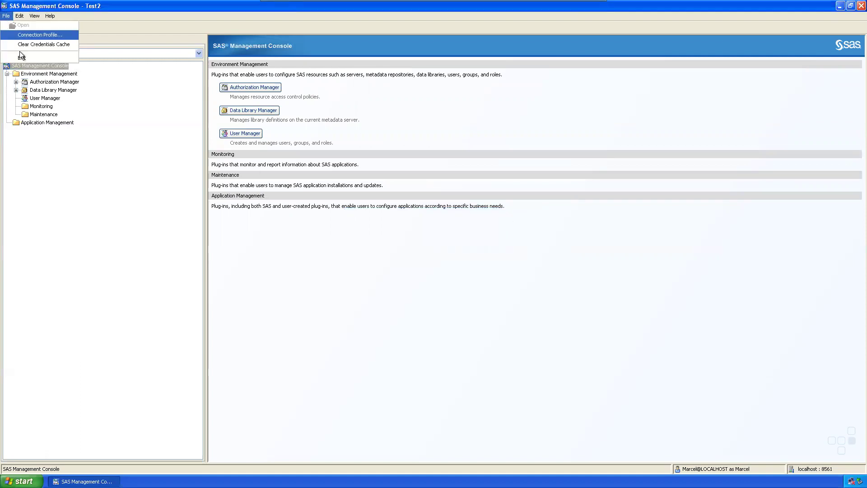
left_click(26, 36)
left_click(421, 255)
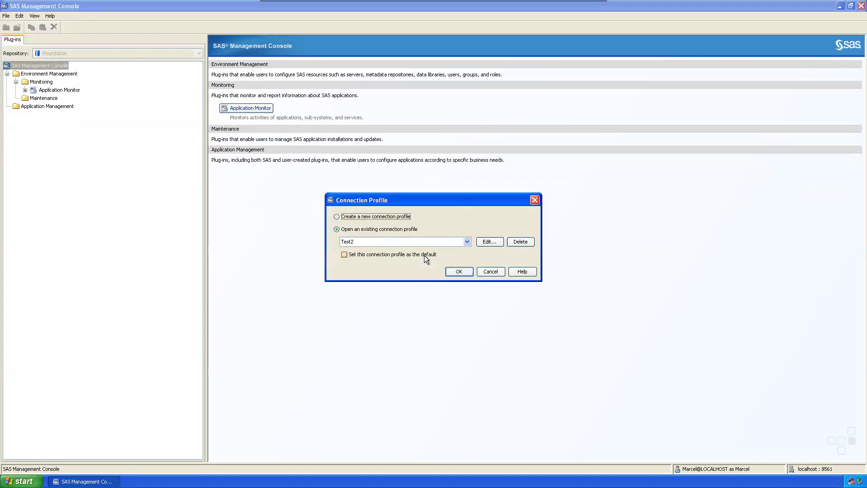
Step: Edit the Test2 profile with a new user ID and password, correcting a typo, and save it
left_click(489, 242)
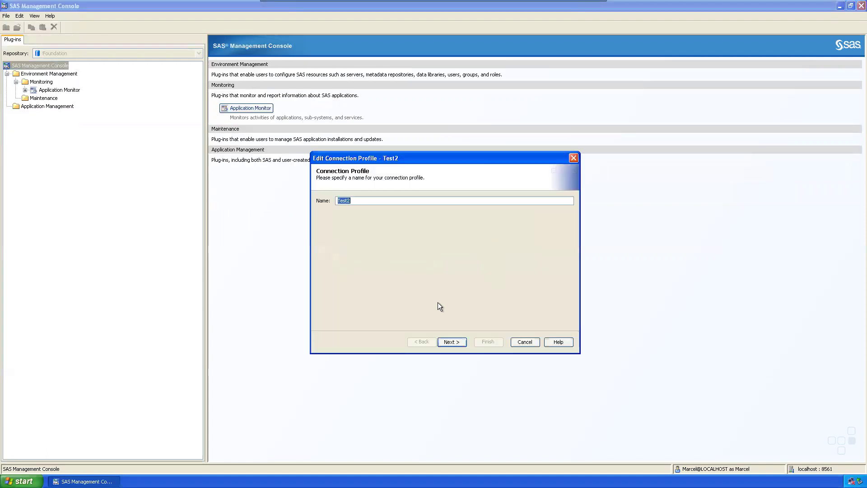
left_click(455, 341)
left_click(402, 227)
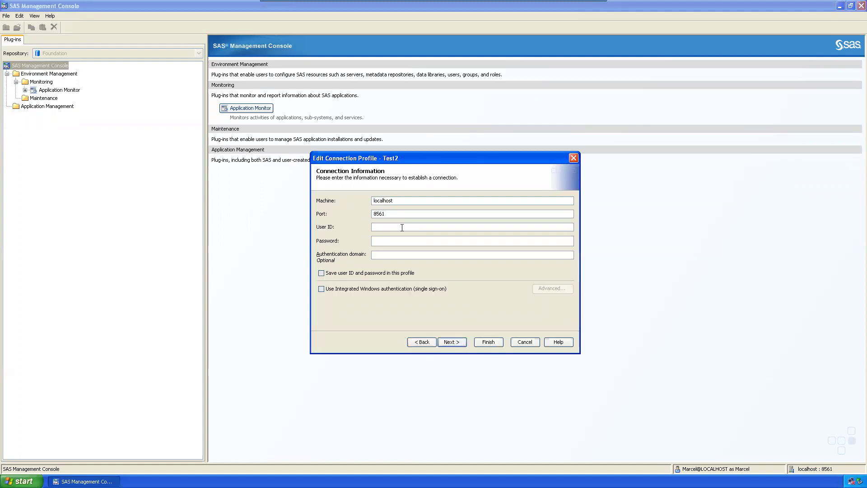
type("Glorai")
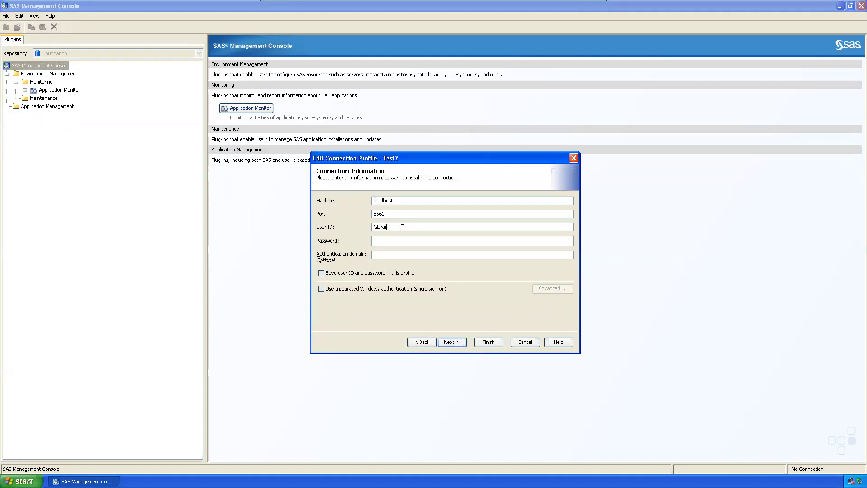
left_click(402, 228)
key("BackSpace")
type("ia**********")
key("Return")
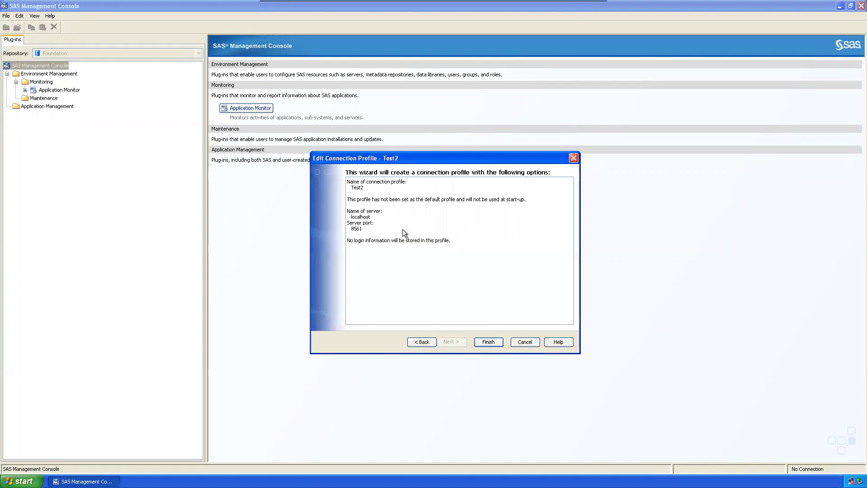
left_click(496, 342)
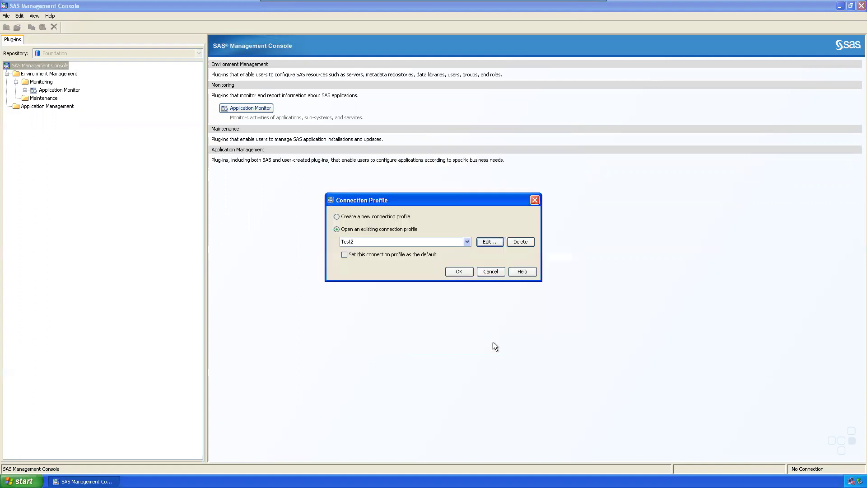
Step: Connect through Test2, logging on with the new user's ID and password
left_click(460, 271)
type("Gloria")
key("Tab")
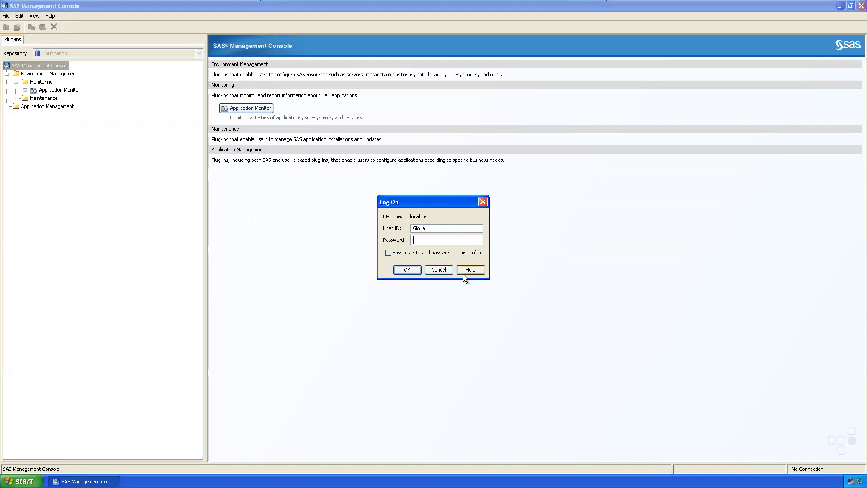
type("********")
key("Return")
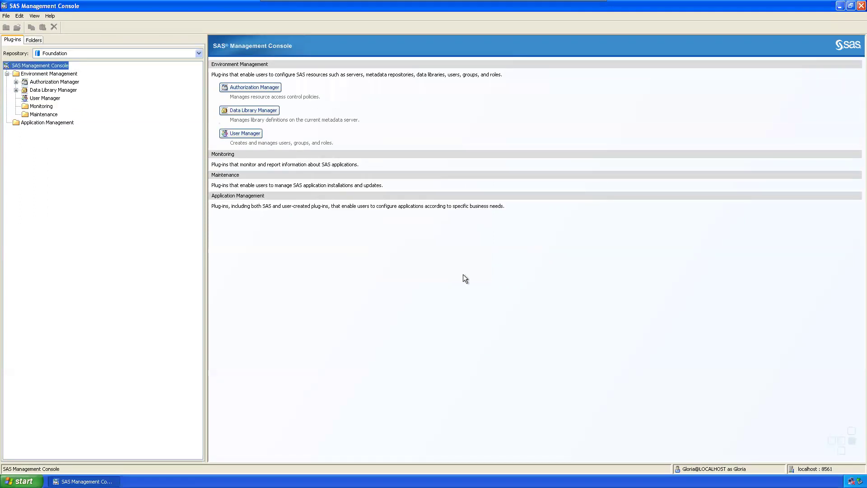
Step: Browse the Data Library and Authorization Manager branches, then open User Manager
left_click(46, 90)
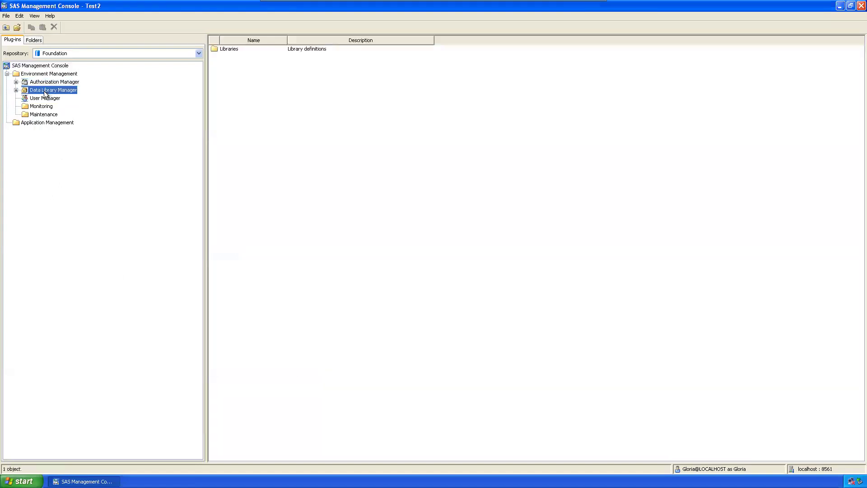
left_click(15, 90)
left_click(16, 82)
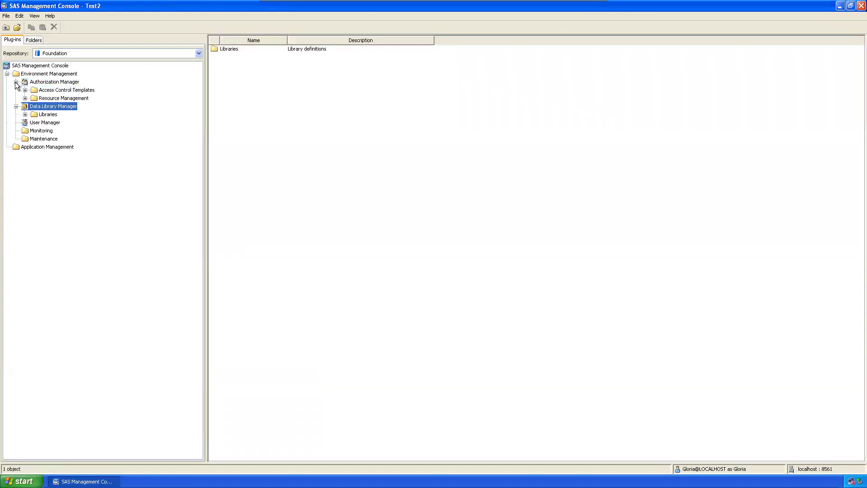
left_click(26, 114)
left_click(26, 98)
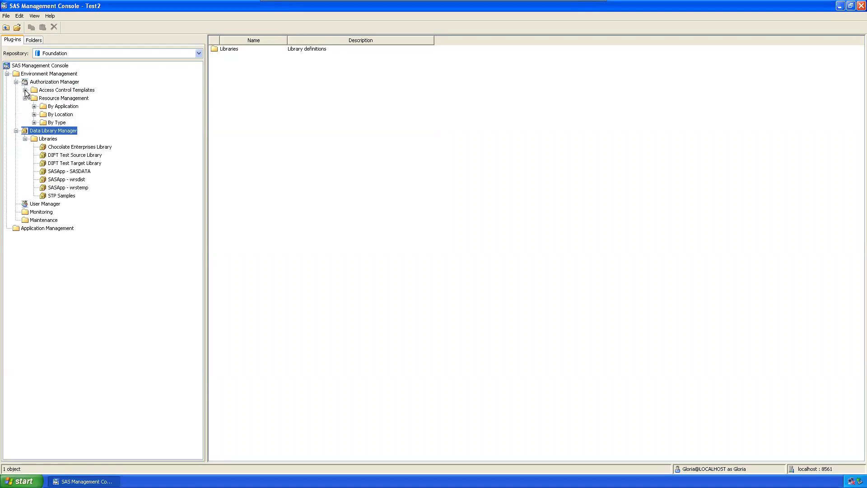
left_click(25, 90)
left_click(25, 90)
left_click(15, 82)
left_click(16, 90)
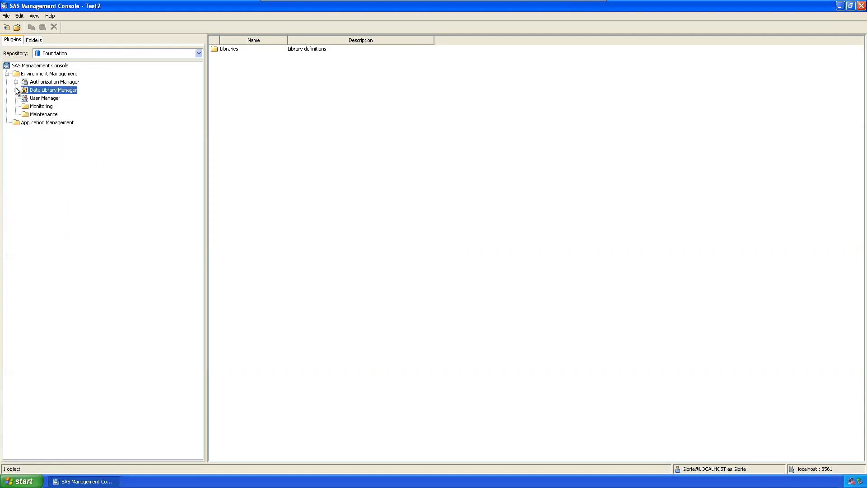
left_click(34, 98)
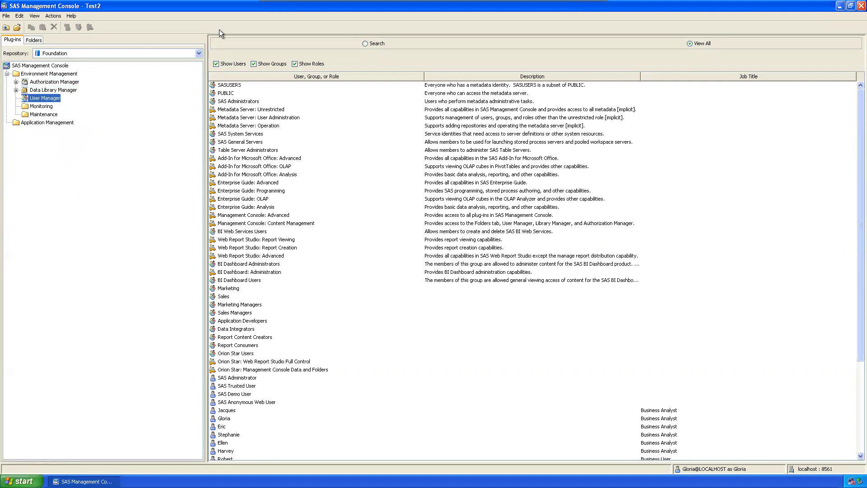
Step: Hide roles and users, then review PUBLIC, SAS Administrators, System Services, General Servers and Table Server Administrators groups
left_click(295, 64)
left_click(229, 64)
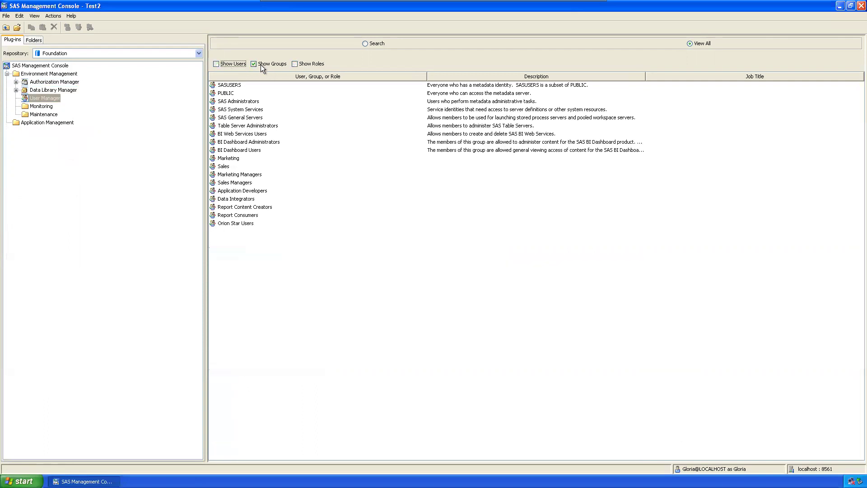
left_click(227, 95)
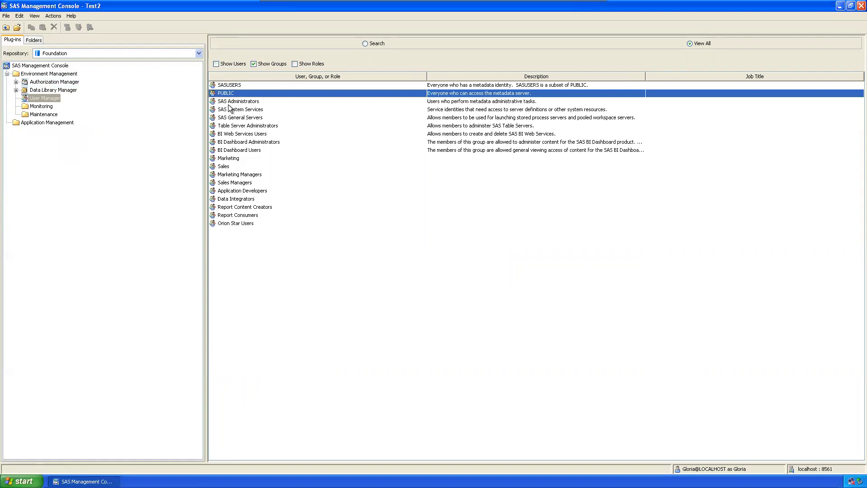
left_click(230, 102)
left_click(232, 110)
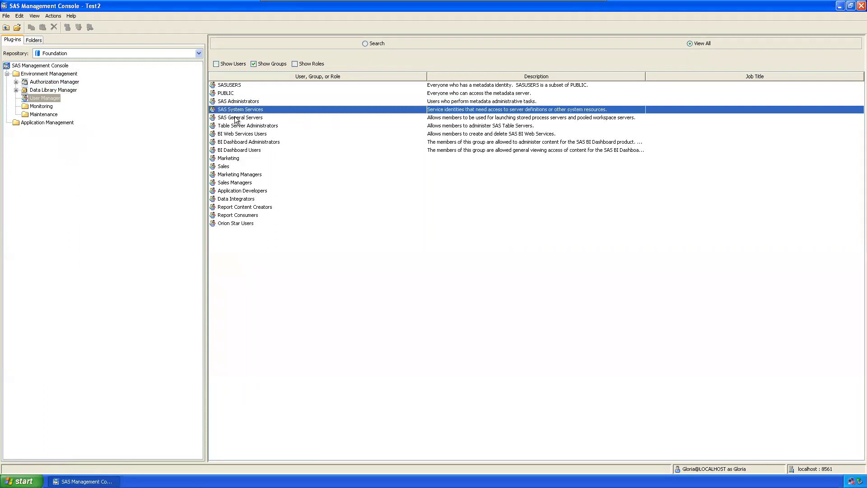
left_click(237, 118)
left_click(239, 127)
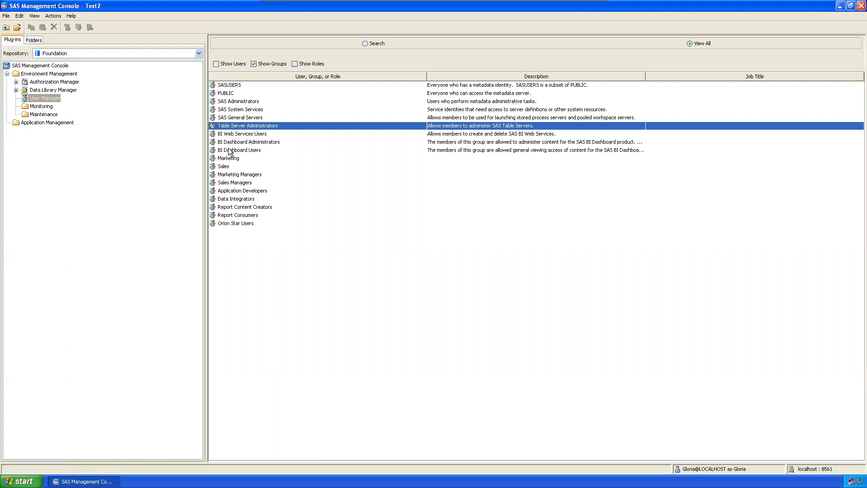
Step: Review the Marketing, Sales, Data Integrators, Orion Star and Report groups, then list only roles
left_click(235, 165)
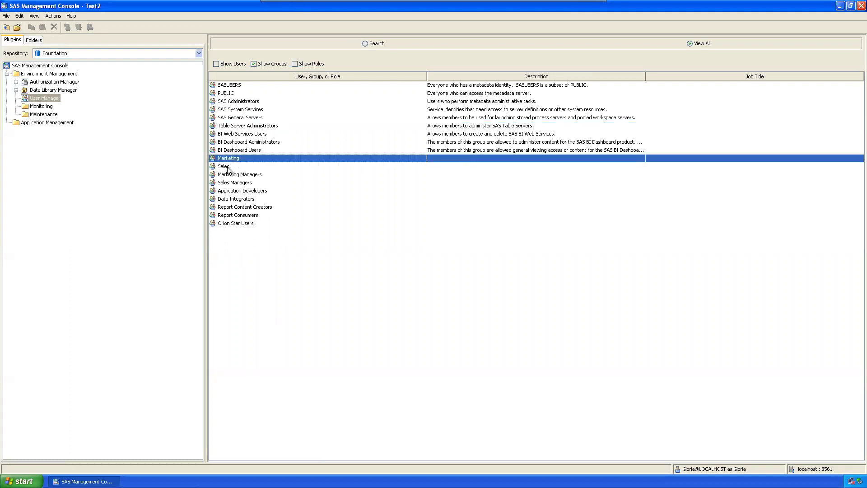
left_click(233, 176)
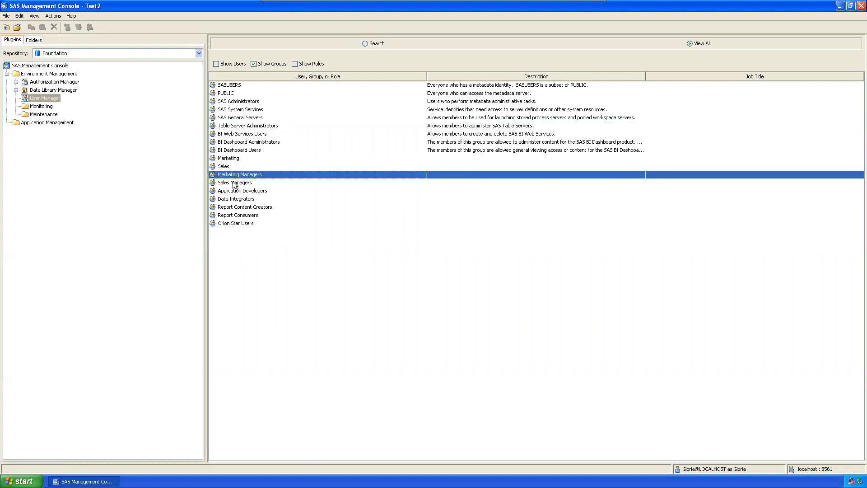
left_click(233, 182)
left_click(242, 200)
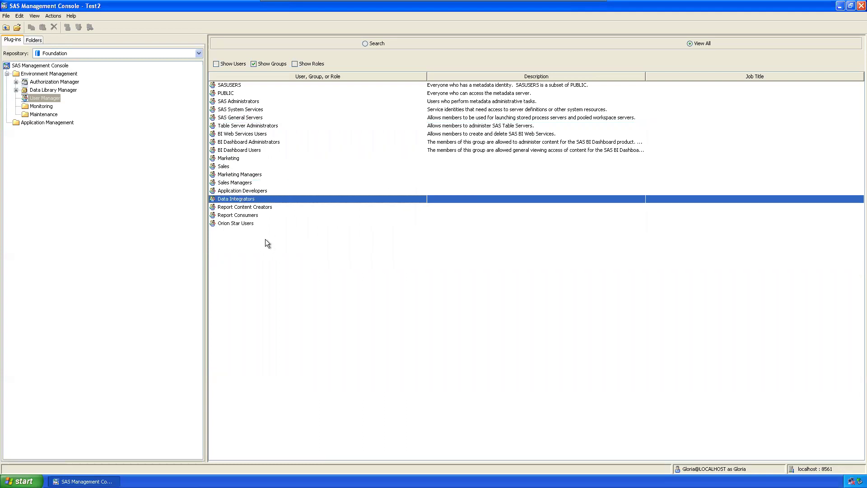
left_click(235, 222)
left_click(236, 215)
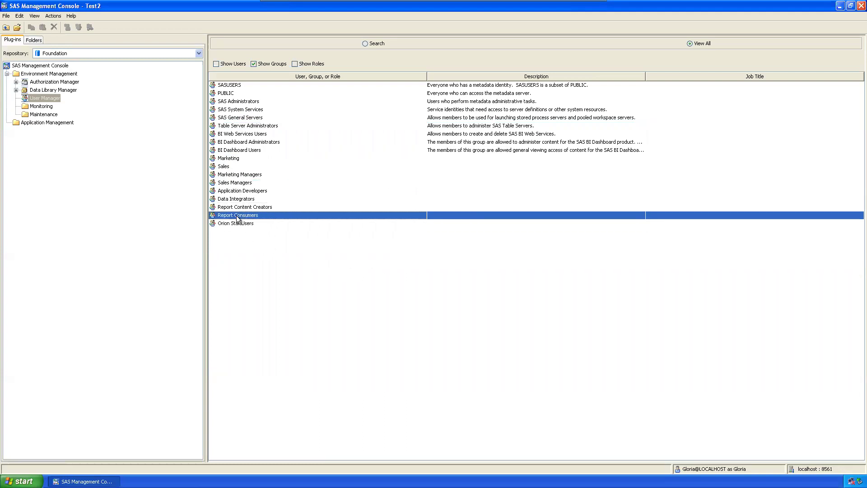
left_click(240, 207)
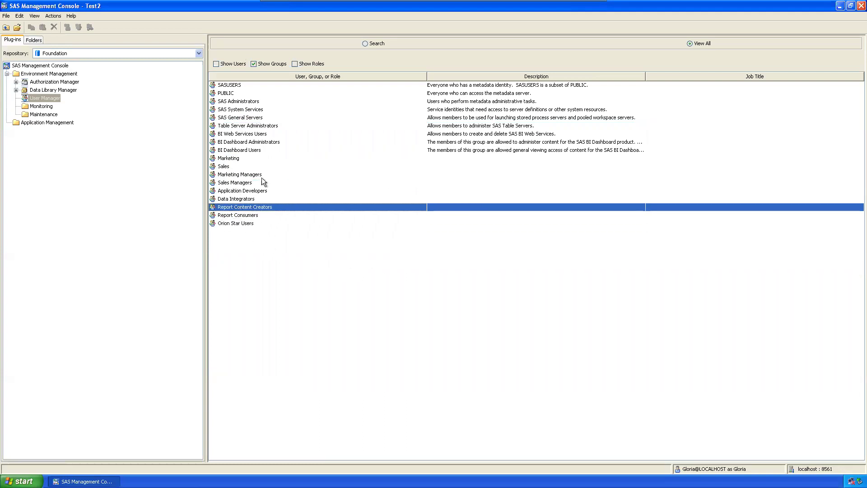
left_click(254, 64)
left_click(295, 65)
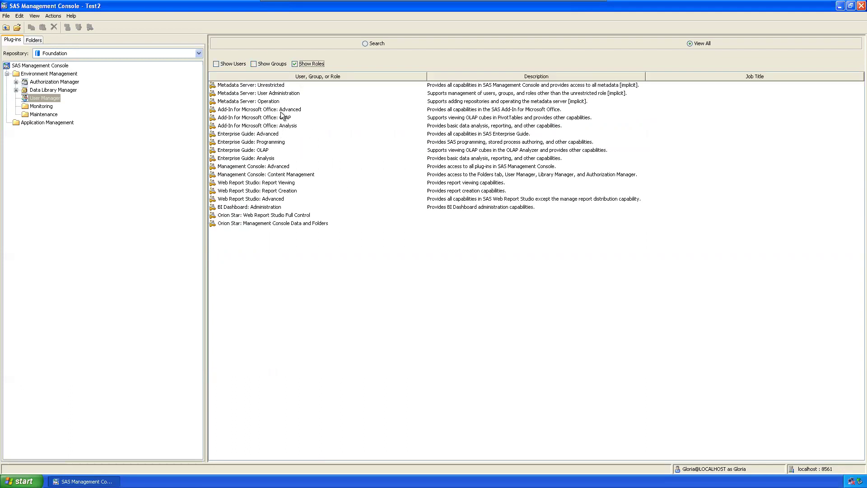
Step: Select the Enterprise Guide roles, then open Properties for the BI Dashboard: Administration role
left_click(273, 135)
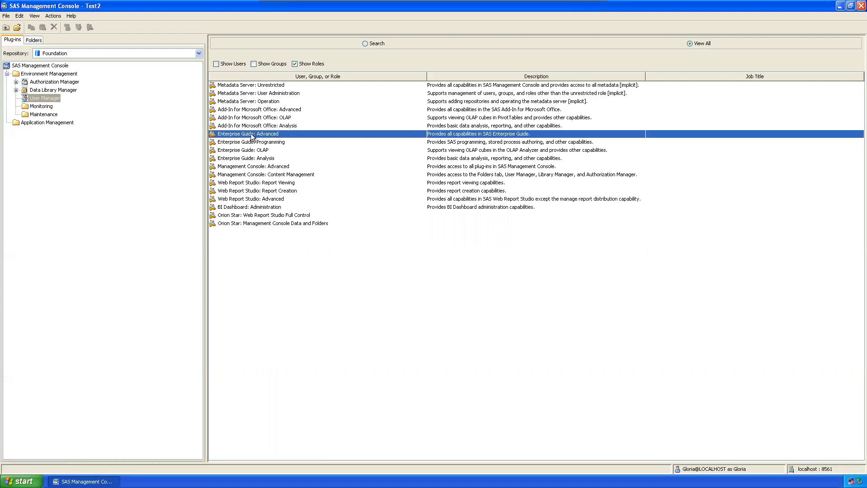
left_click(241, 160)
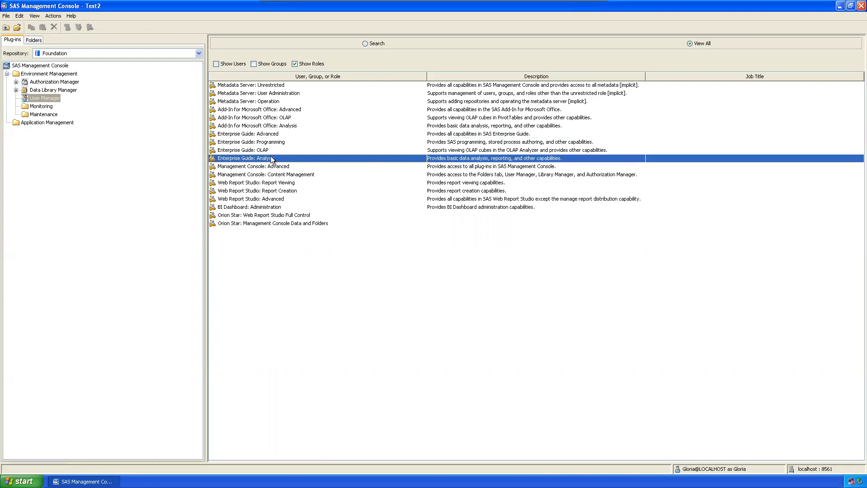
left_click(240, 208)
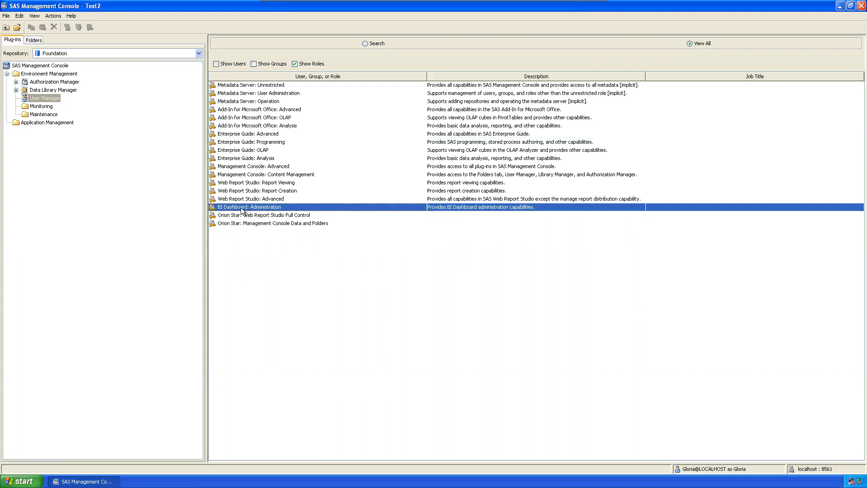
right_click(243, 207)
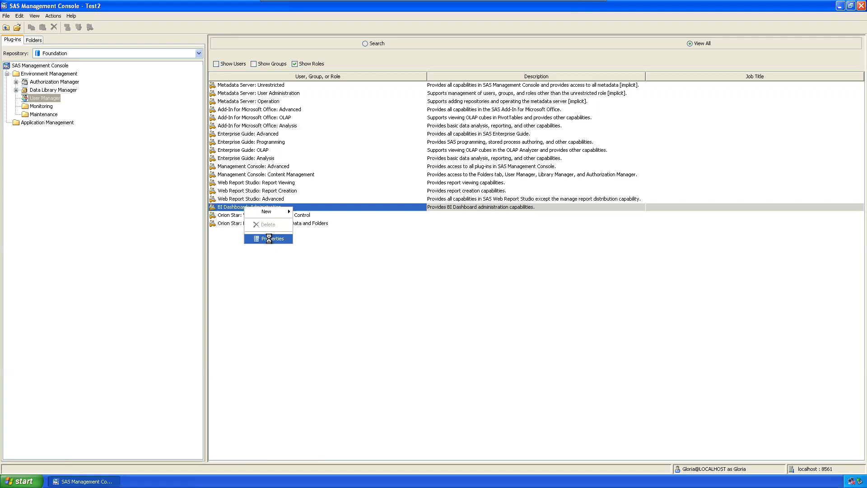
left_click(270, 239)
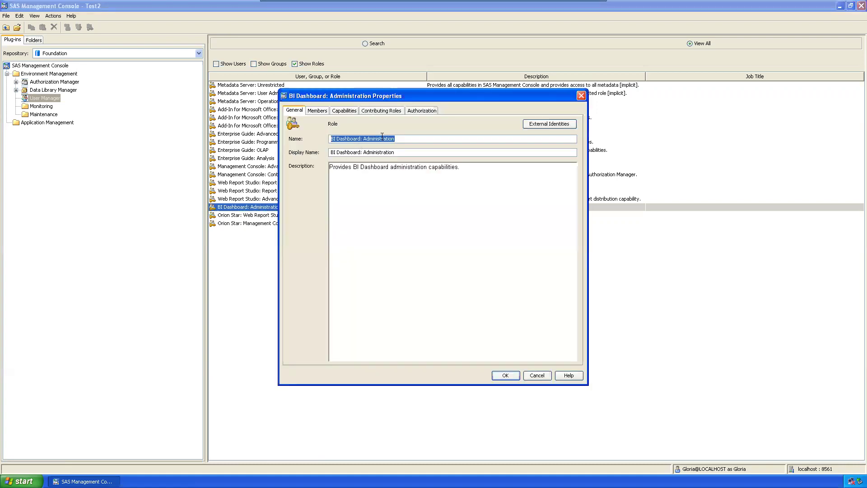
Step: Check the role's Members, then its Capabilities with Add-In 4.2 for Microsoft Office expanded
left_click(319, 111)
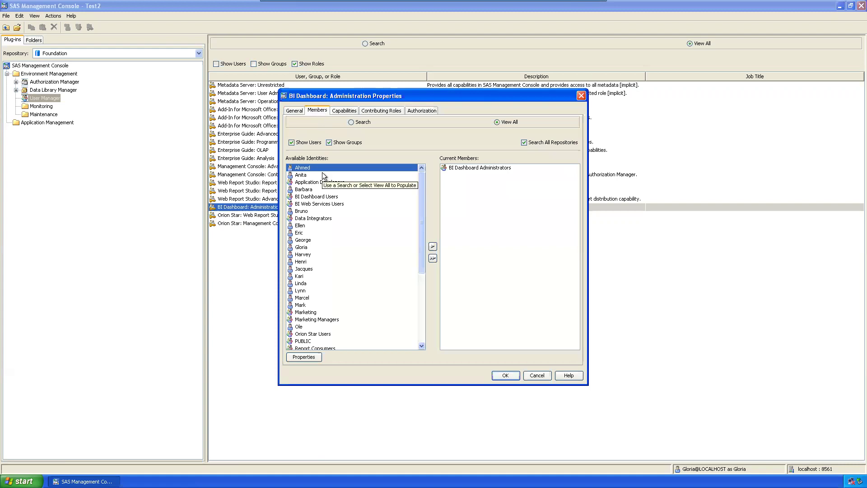
left_click_drag(400, 96, 359, 96)
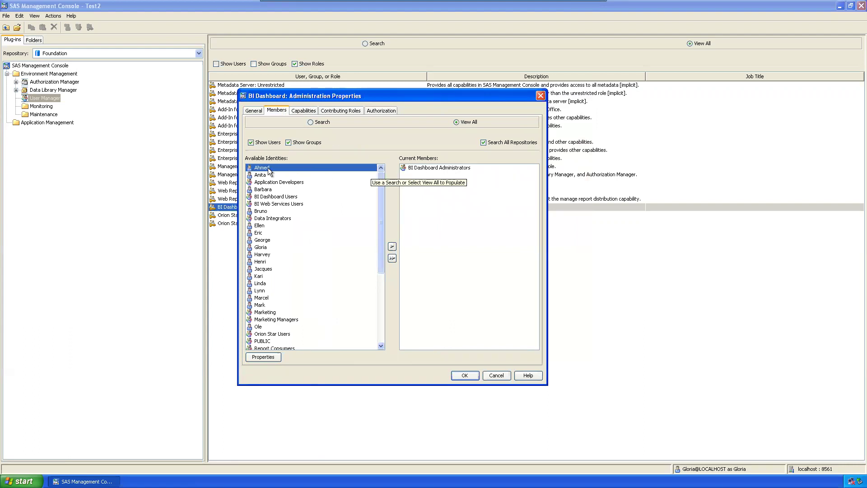
left_click(297, 110)
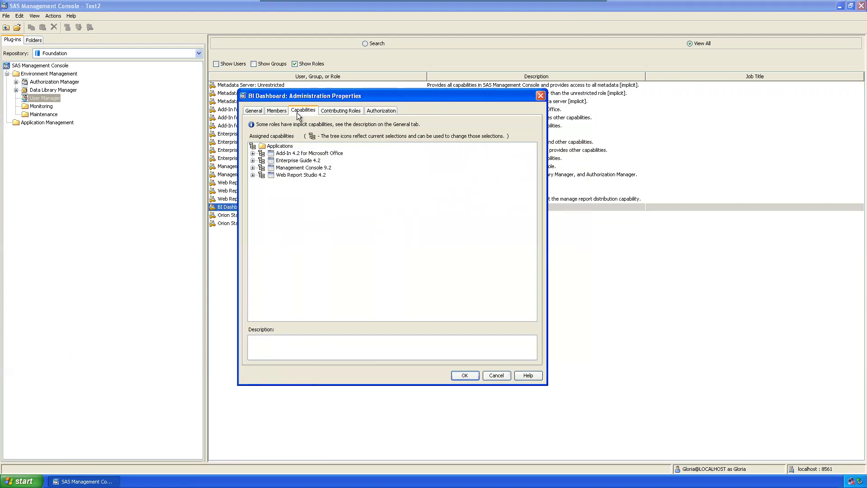
left_click_drag(315, 96, 402, 154)
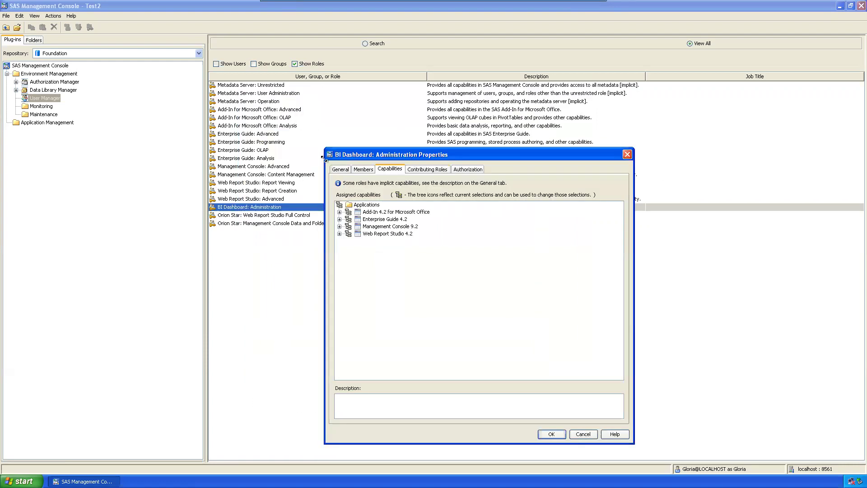
left_click(340, 212)
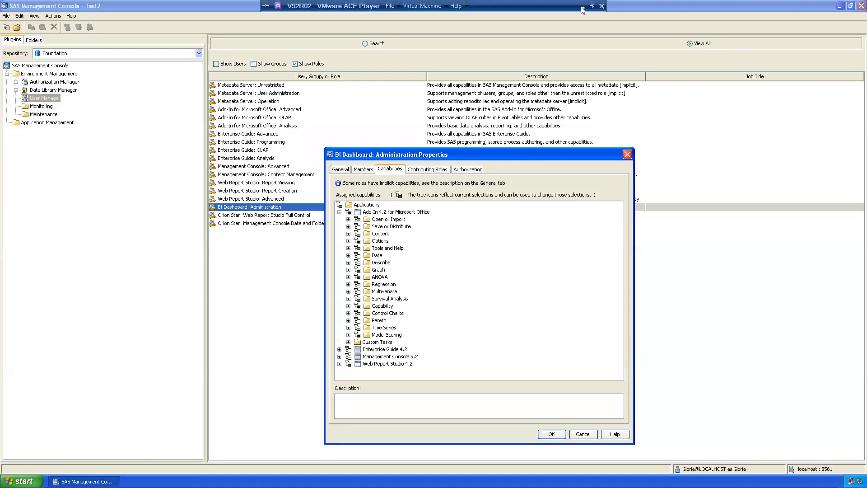
left_click(582, 7)
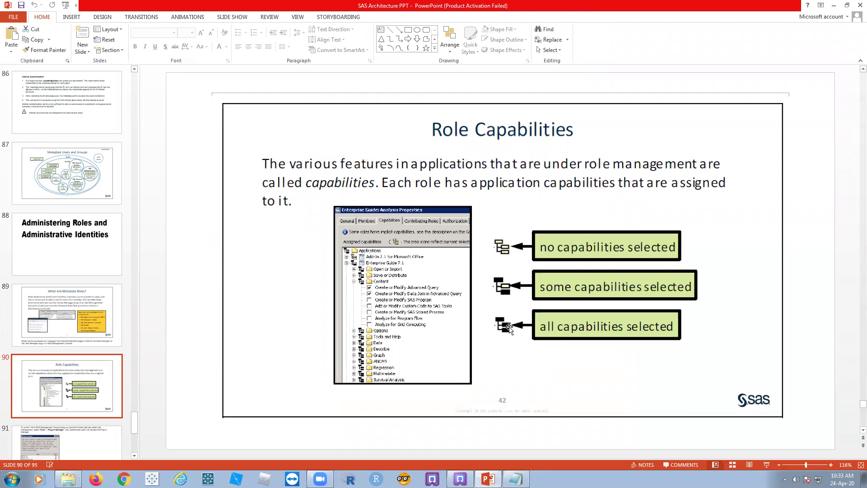
left_click(460, 479)
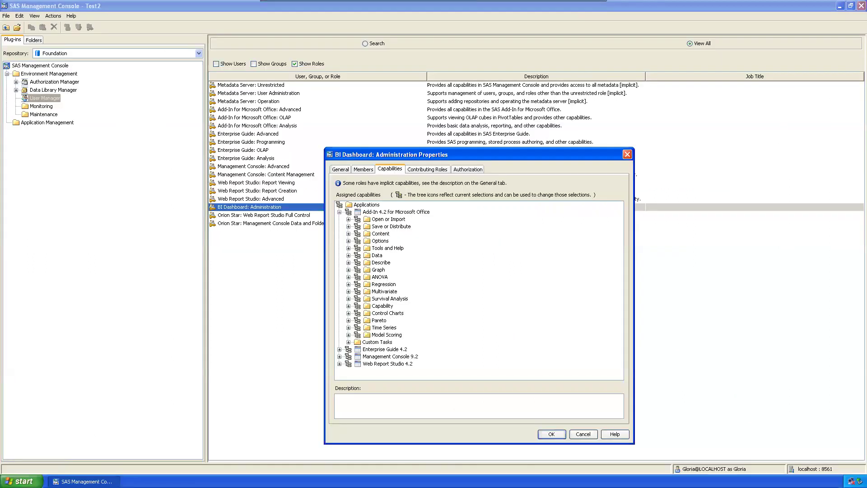
Step: Read the Model Scoring and Add-In 4.2 descriptions, expand Management Console 9.2, and close without saving
left_click(361, 336)
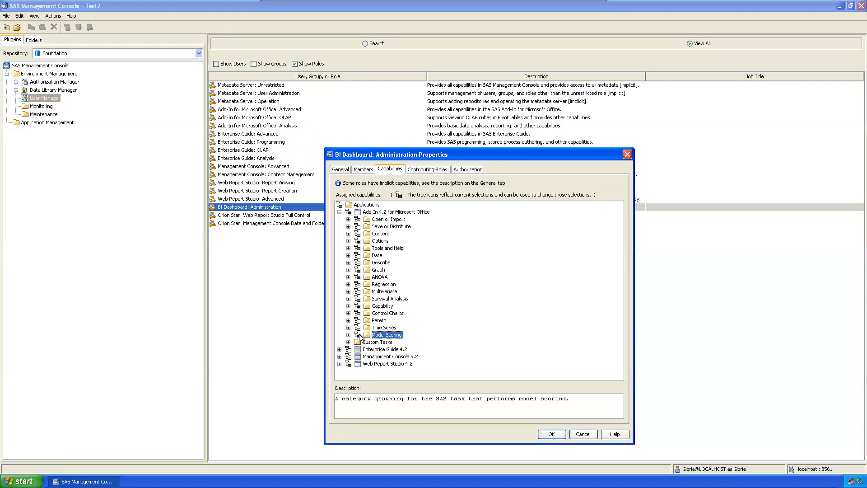
left_click(349, 212)
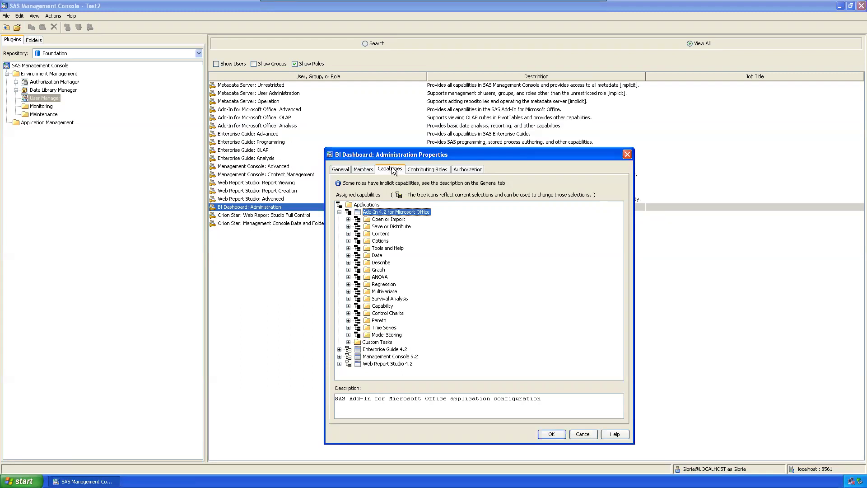
left_click(349, 213)
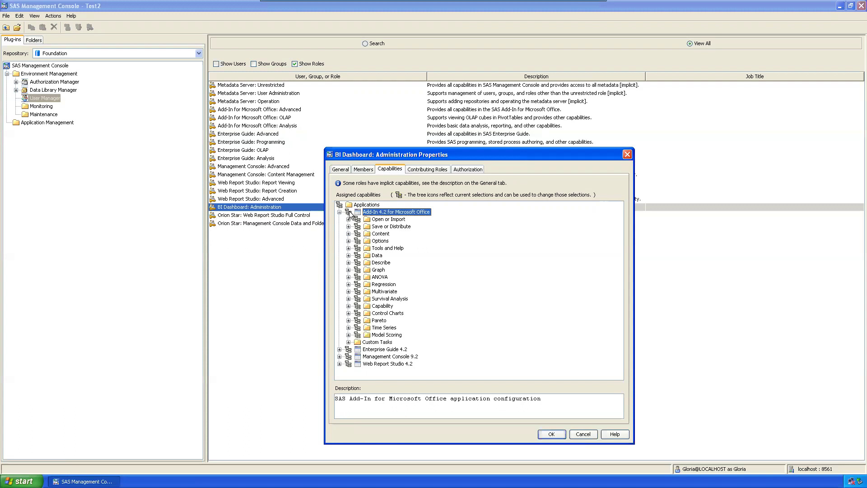
left_click(339, 357)
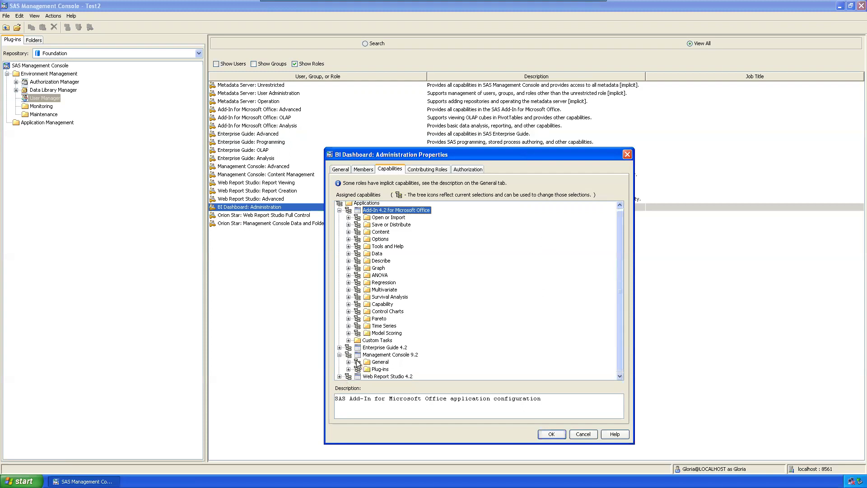
scroll(367, 237, "up", 1)
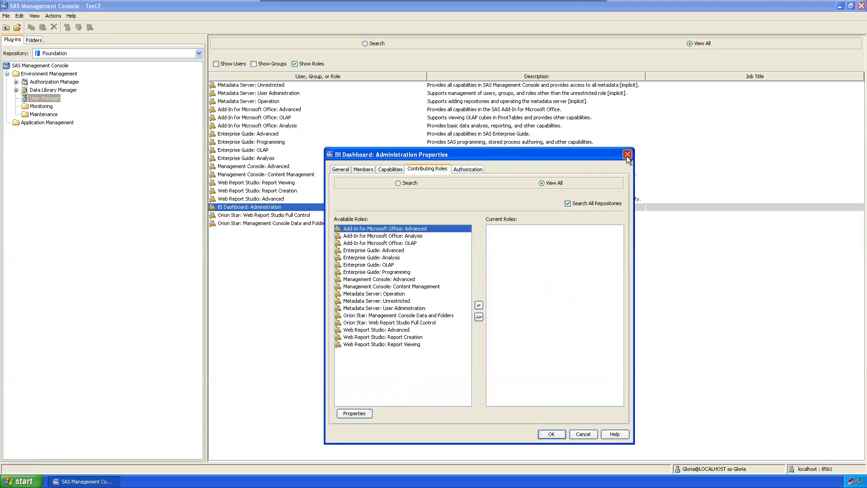
left_click(627, 155)
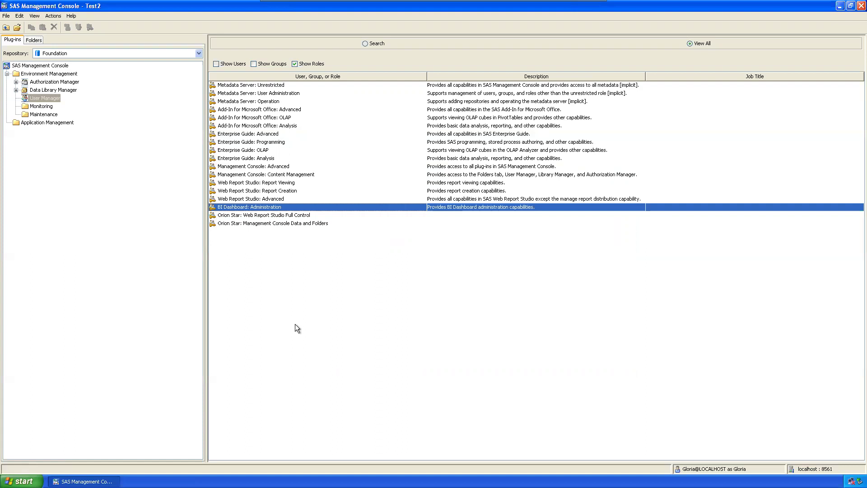
left_click(410, 343)
Step: Disconnect from the metadata server through Connection Profile and minimise the VM to reveal the slides
left_click(6, 16)
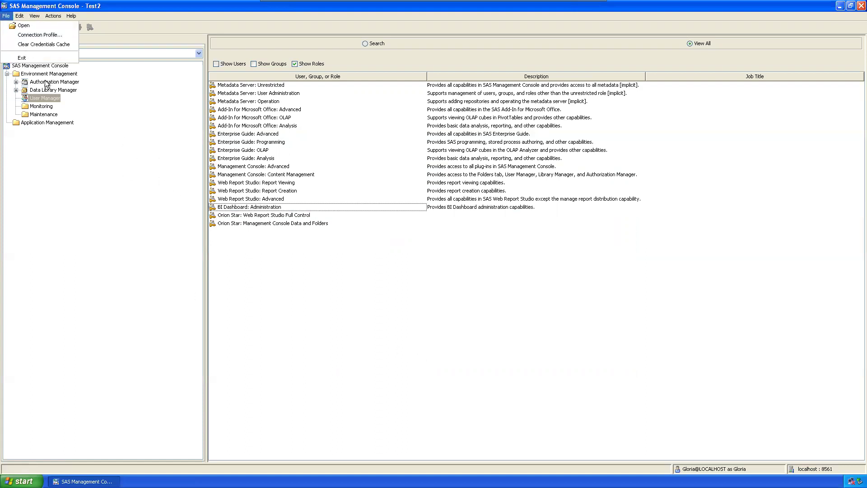
left_click(34, 36)
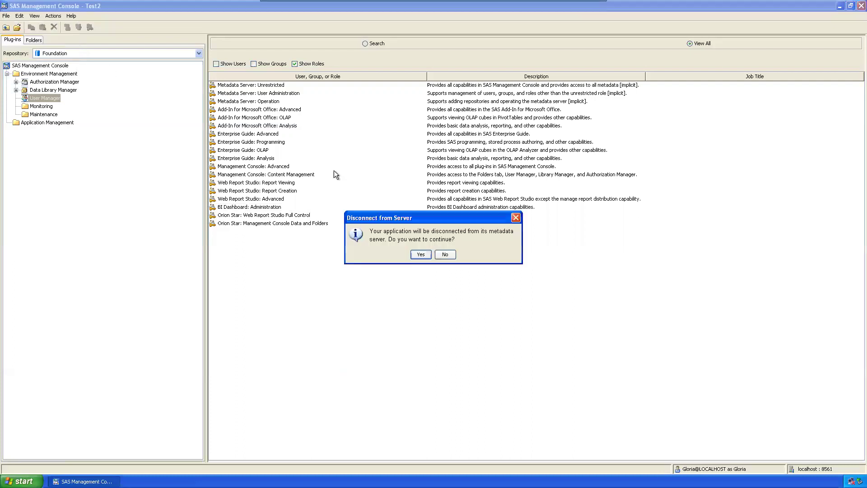
left_click(421, 257)
left_click(466, 241)
left_click(362, 251)
left_click(450, 272)
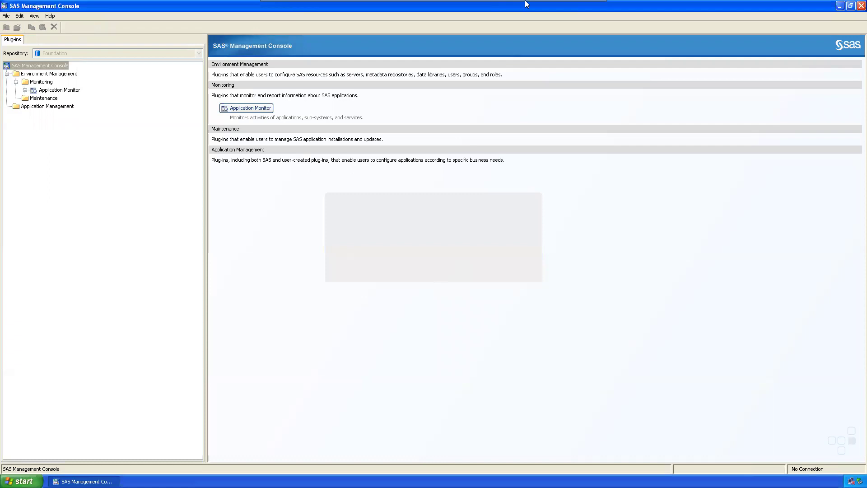
left_click(582, 7)
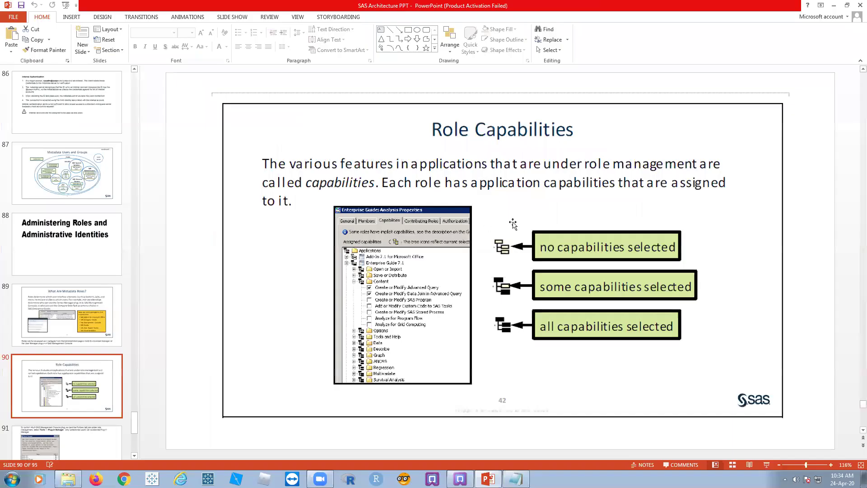
Step: Start the slide show and advance past Plug-in Manager to the Administrative Roles slide
left_click(767, 464)
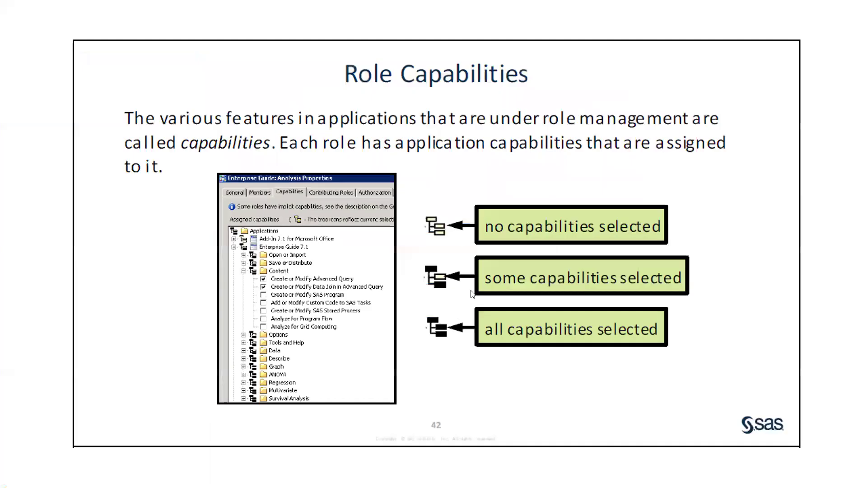
left_click(484, 311)
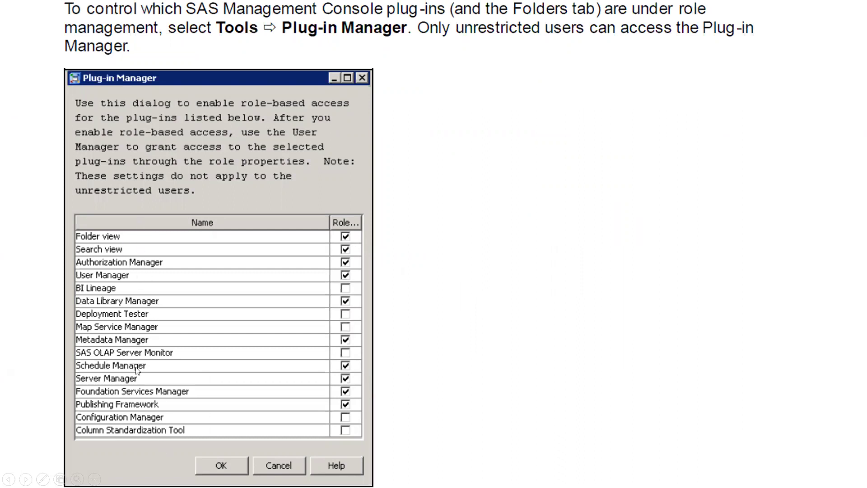
left_click(482, 292)
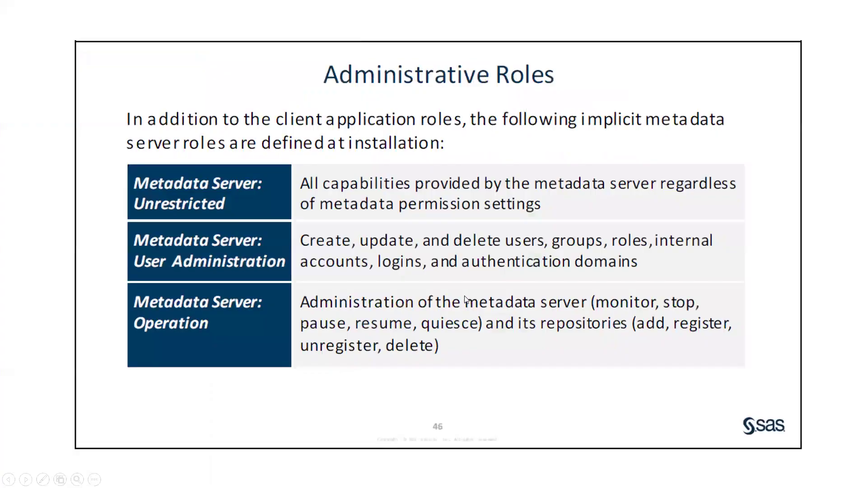
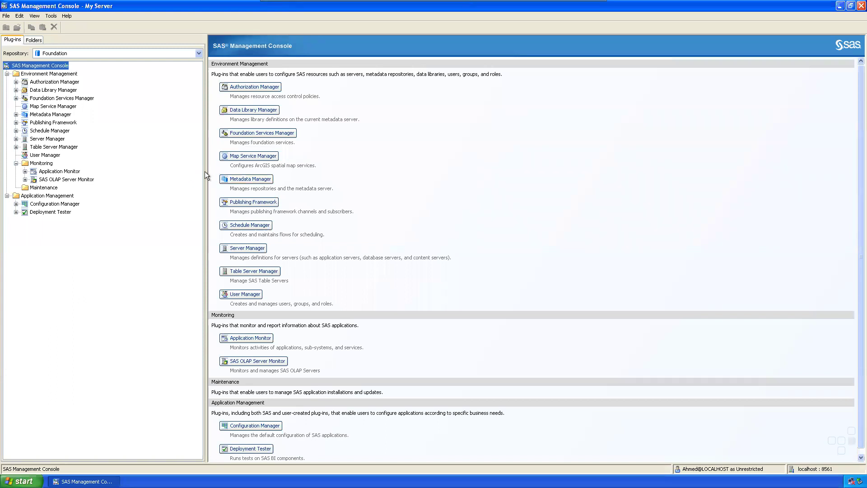
Step: Narrow the plug-in pane, minimise SAS Management Console and launch Paint via Run with mspaint
left_click_drag(205, 172, 167, 172)
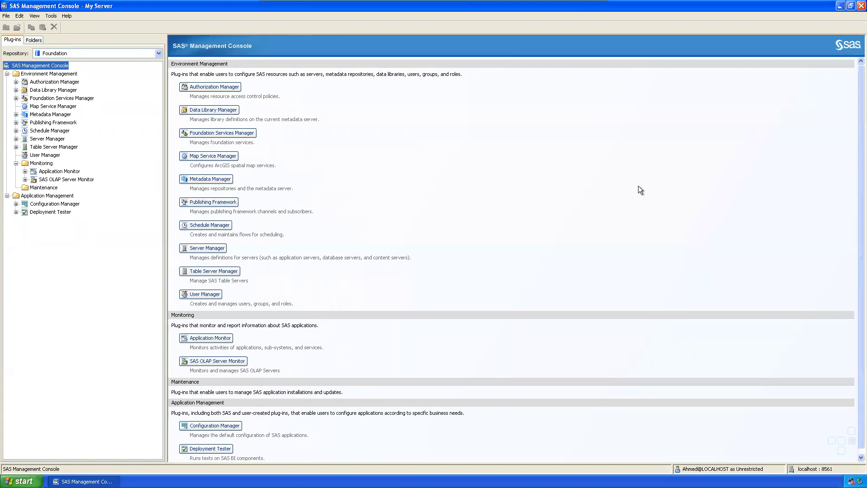
left_click(840, 5)
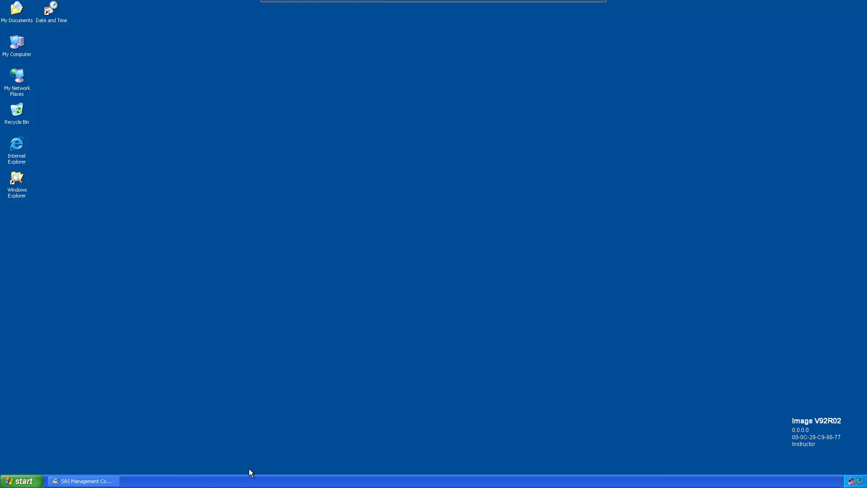
left_click(20, 481)
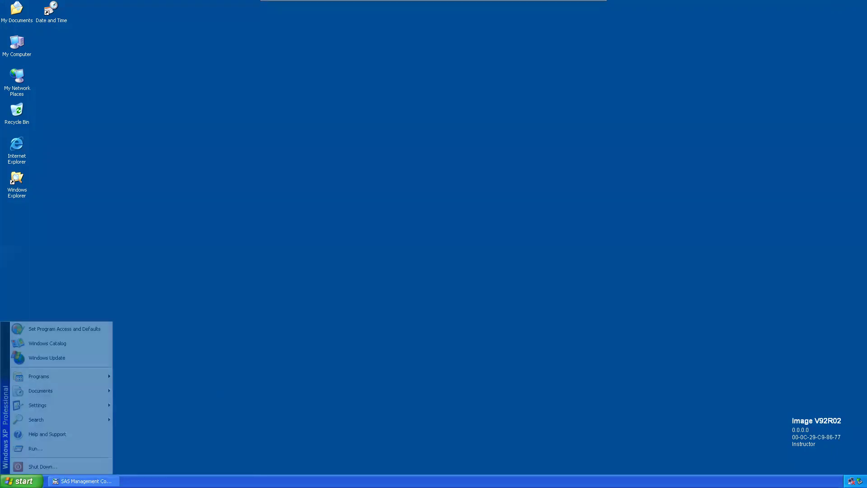
left_click(48, 451)
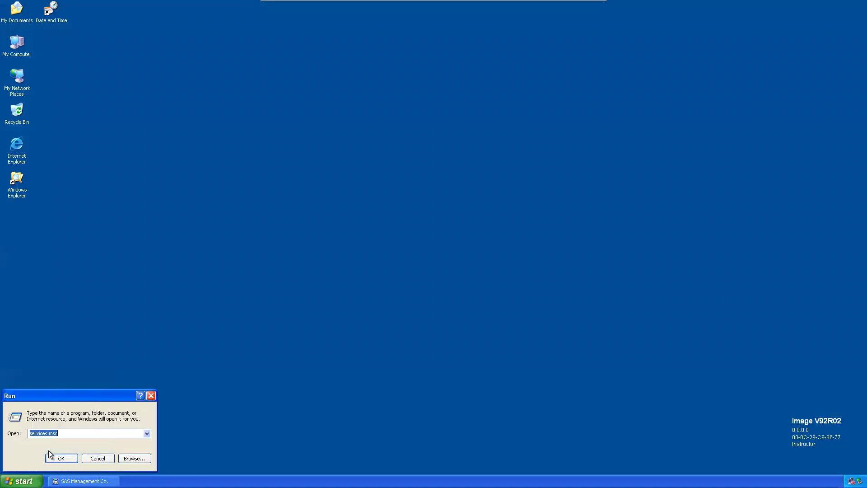
type("mspaint")
key("Return")
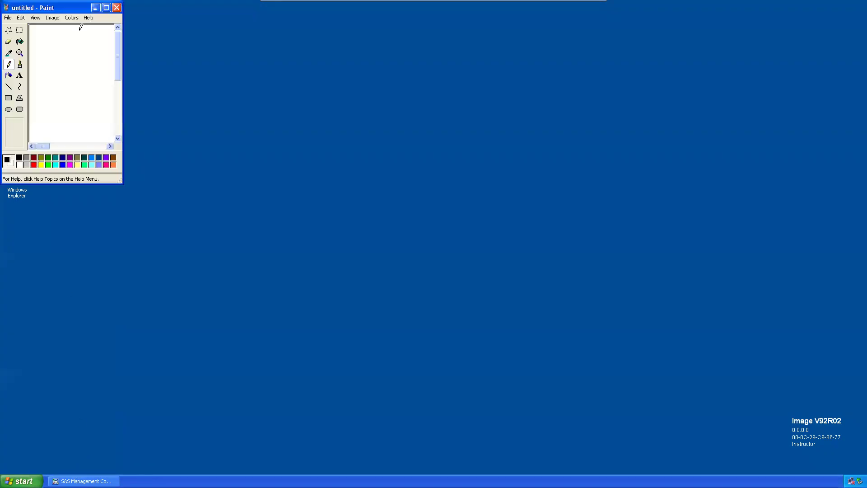
Step: Enlarge and centre the Paint window, then draw the top oval and two second-level ovals
left_click_drag(67, 7, 344, 122)
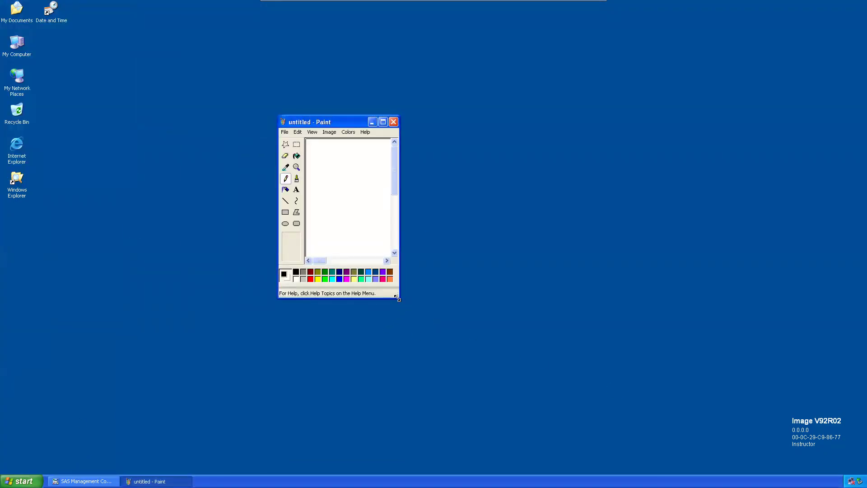
left_click_drag(400, 297, 651, 399)
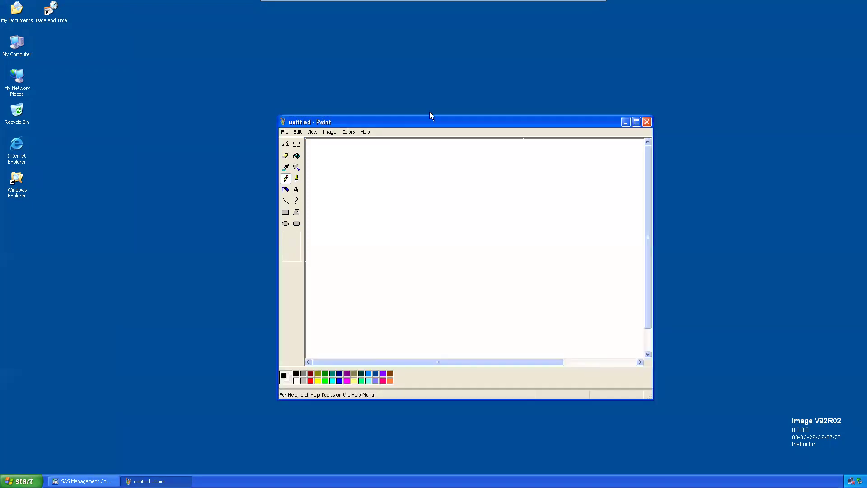
left_click_drag(429, 120, 382, 89)
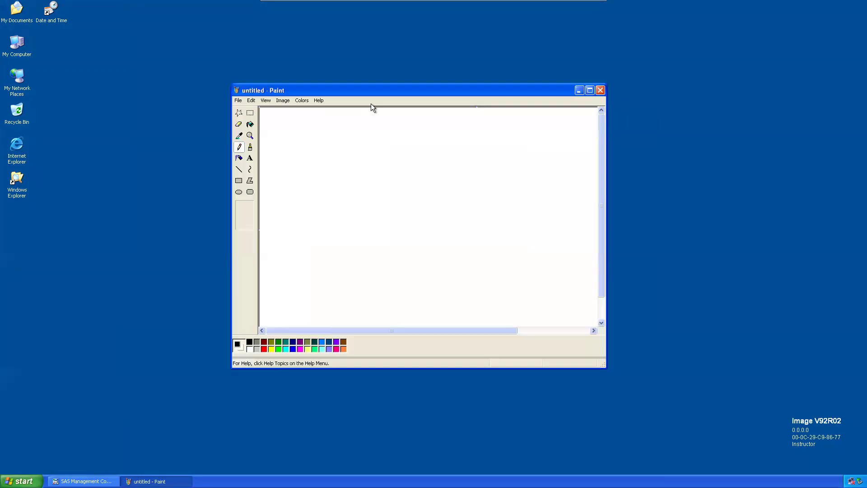
left_click(239, 193)
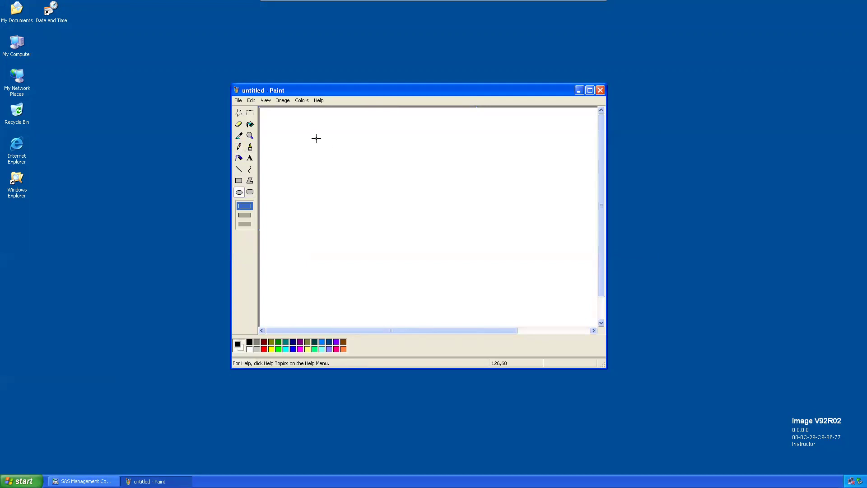
left_click_drag(395, 122, 463, 177)
left_click_drag(302, 211, 366, 257)
left_click_drag(518, 219, 583, 261)
Step: Maximise Paint and draw the four bottom-row ovals of the tree
left_click(590, 90)
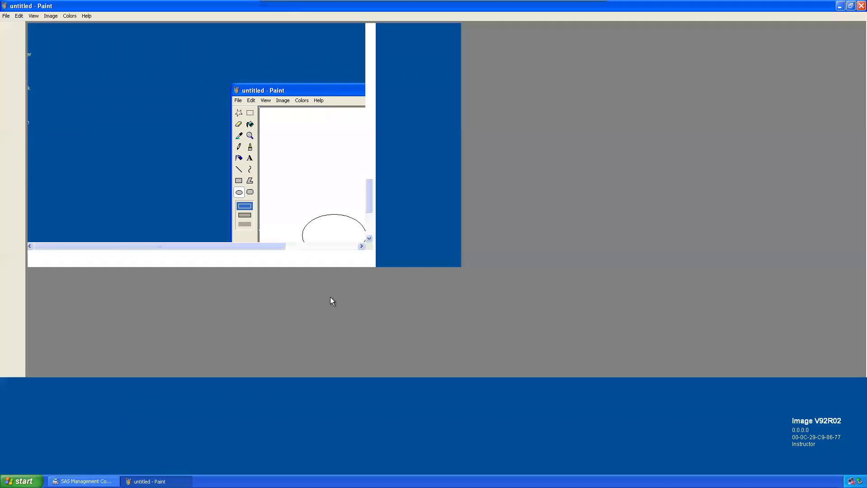
left_click_drag(39, 216, 107, 250)
left_click_drag(145, 221, 217, 256)
left_click_drag(280, 217, 344, 260)
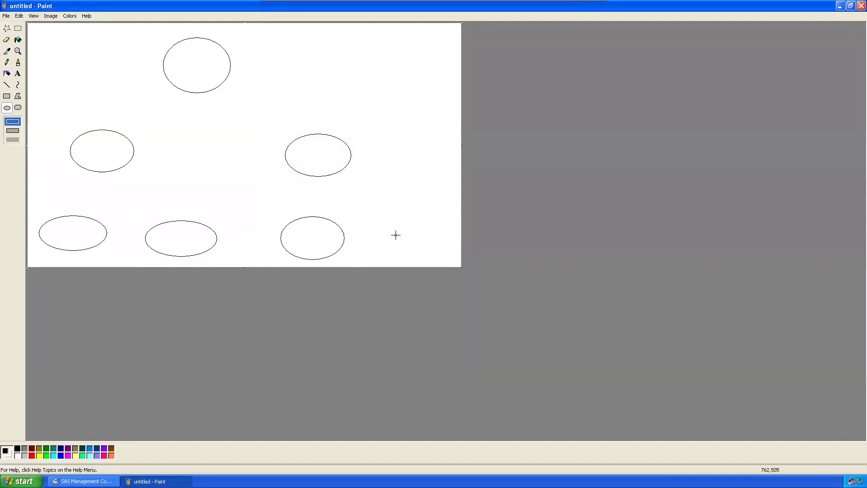
left_click_drag(396, 218, 456, 257)
Step: Draw straight lines connecting each parent oval to its two children
left_click(6, 84)
left_click_drag(195, 93, 115, 129)
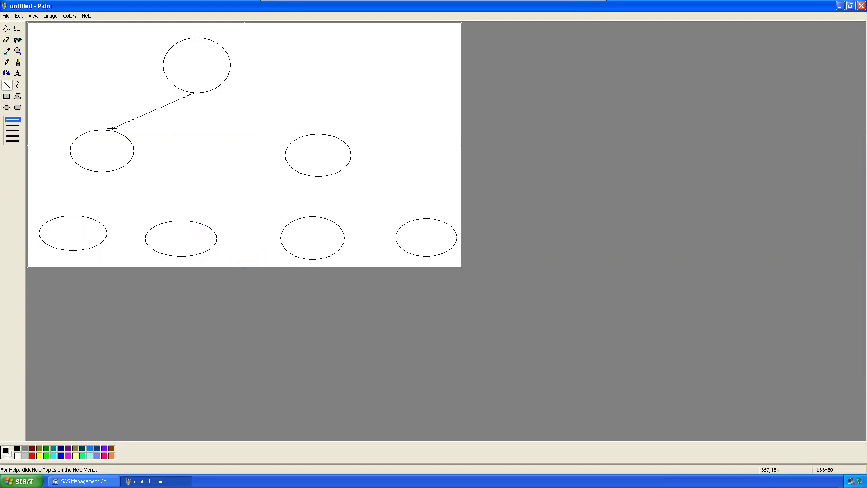
left_click_drag(194, 93, 315, 136)
left_click_drag(97, 172, 75, 215)
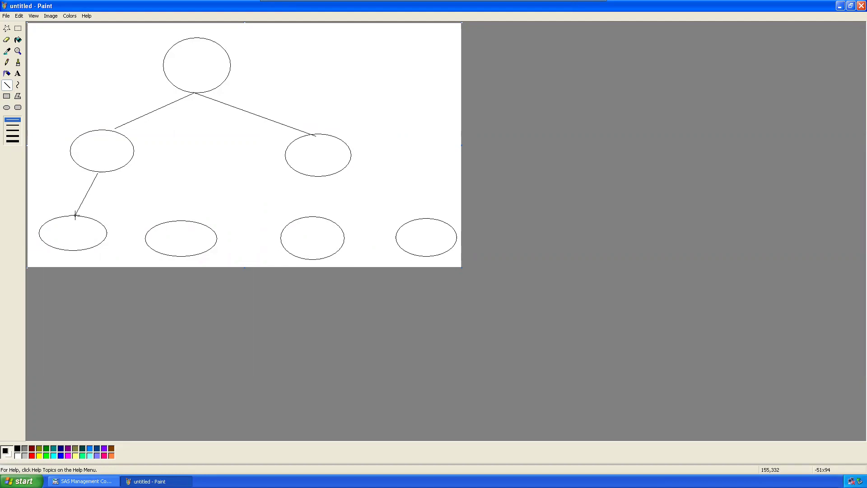
left_click_drag(99, 172, 177, 220)
mouse_move(329, 176)
left_mouse_down()
mouse_move(316, 220)
mouse_move(317, 213)
mouse_move(445, 218)
mouse_move(439, 221)
left_mouse_up()
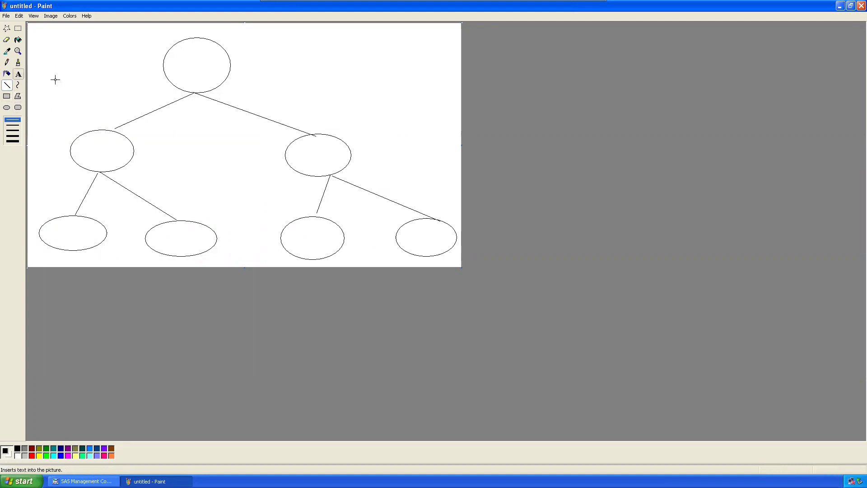
Step: Add a first text label in the top oval and set its font size to 16
left_click_drag(173, 58, 223, 60)
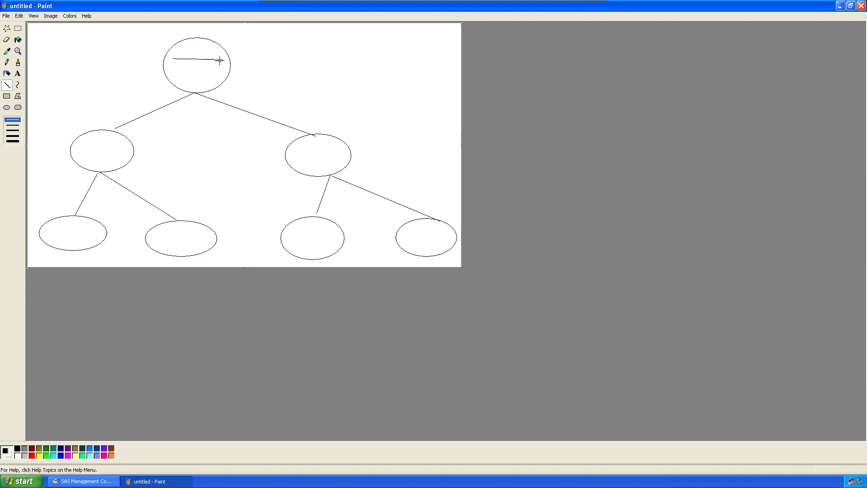
left_click(18, 73)
left_click_drag(169, 55, 224, 64)
type("foundation")
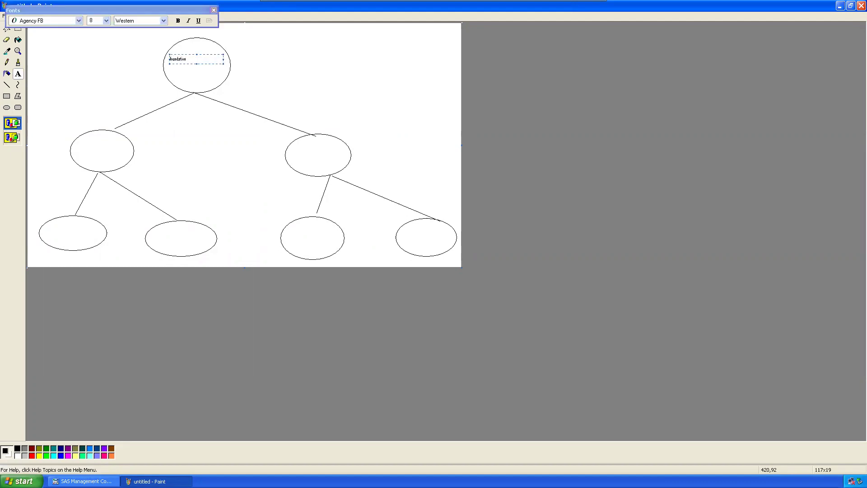
left_click_drag(186, 59, 168, 60)
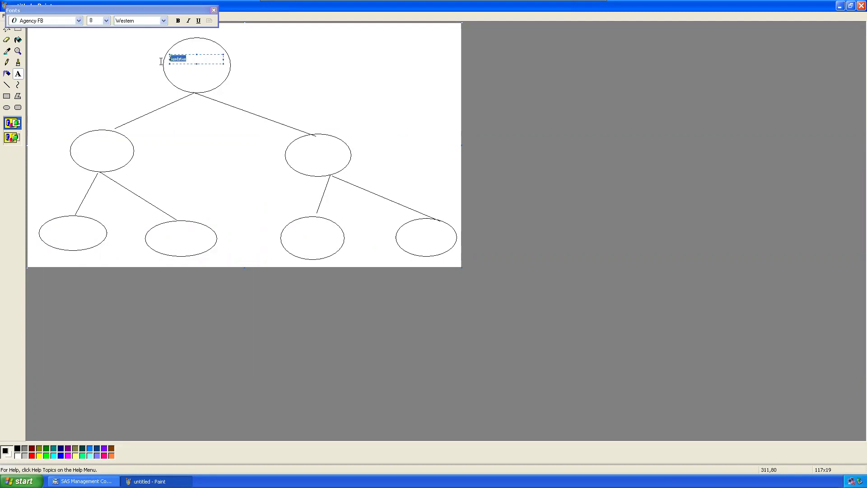
left_click(106, 20)
left_click(96, 64)
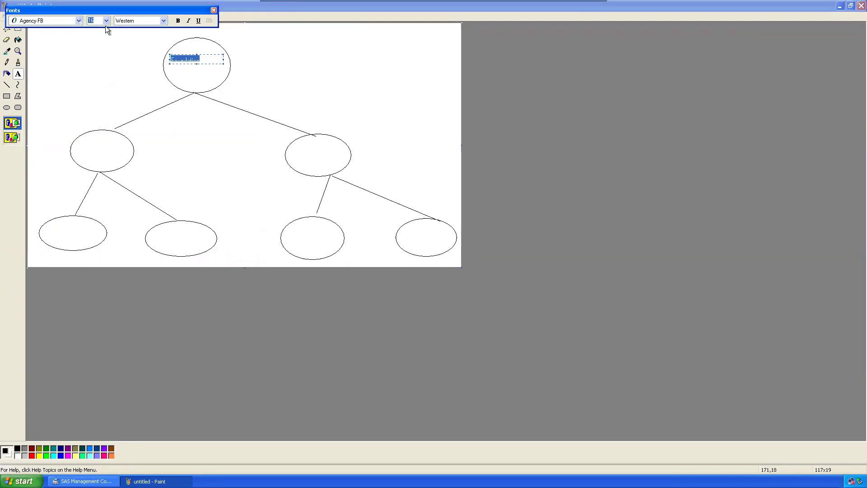
left_click(199, 68)
Step: Label the top oval 'Foundation' and return to SAS Management Console
left_click_drag(193, 58, 226, 70)
type("Foundation")
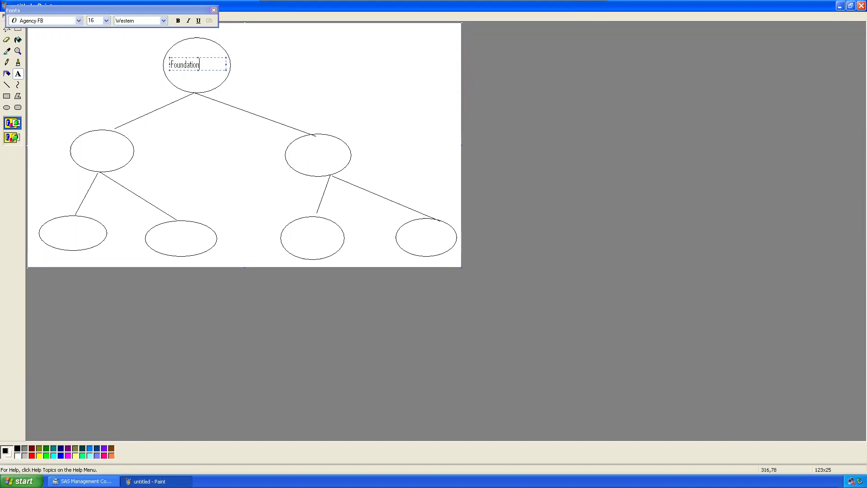
left_click(308, 57)
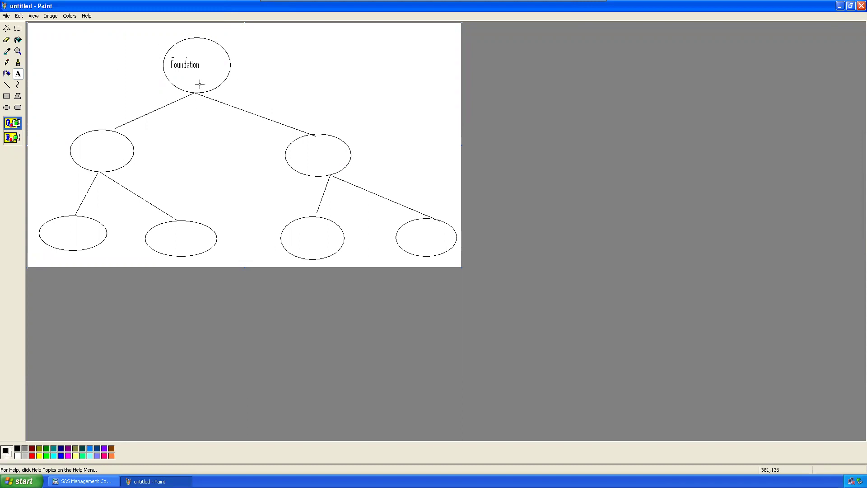
left_click(83, 481)
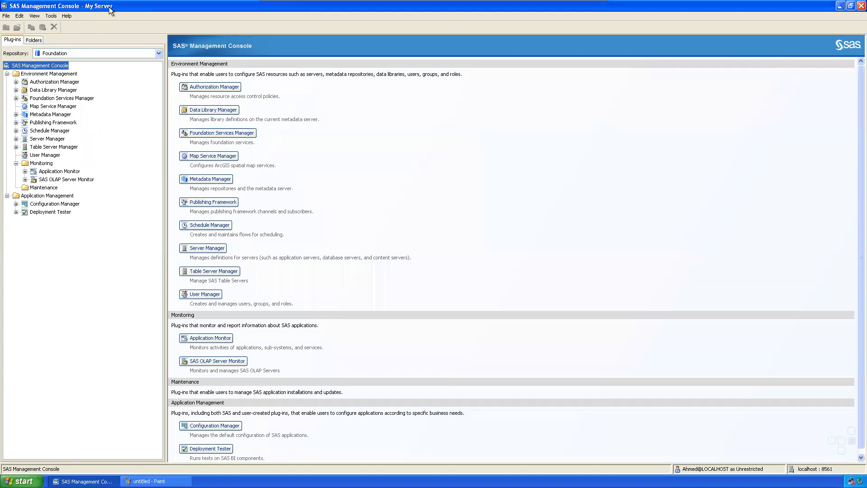
Step: Keep Foundation selected in the Repository dropdown, then bring the Paint diagram back
left_click(71, 53)
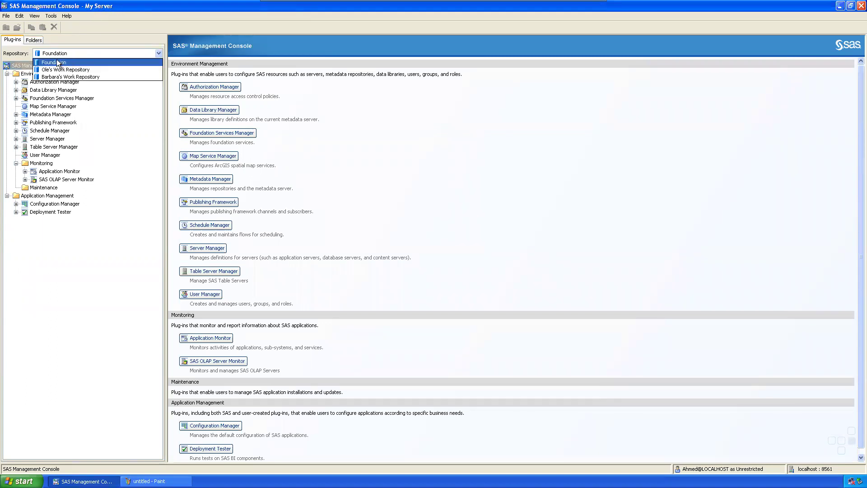
left_click(58, 63)
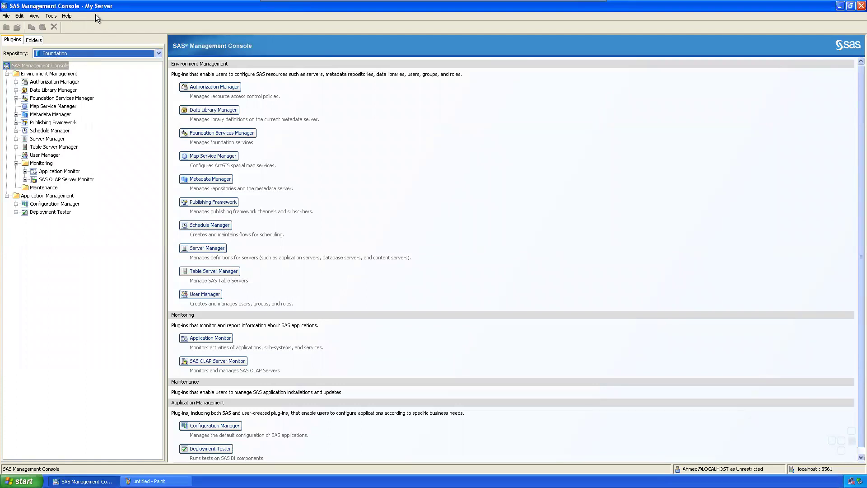
left_click(149, 481)
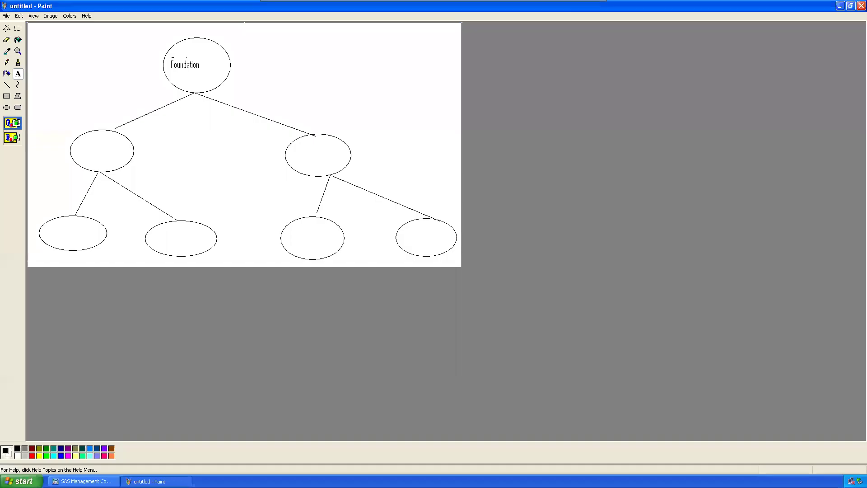
Step: Add a 'Myserver' label beside the Foundation oval
left_click_drag(240, 55, 299, 68)
type("Myserver")
key("Return")
left_click(321, 62)
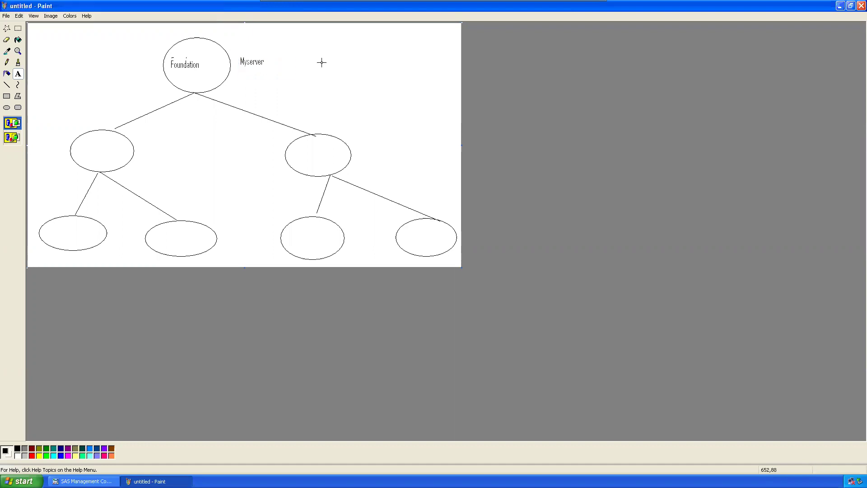
key("alt+Tab")
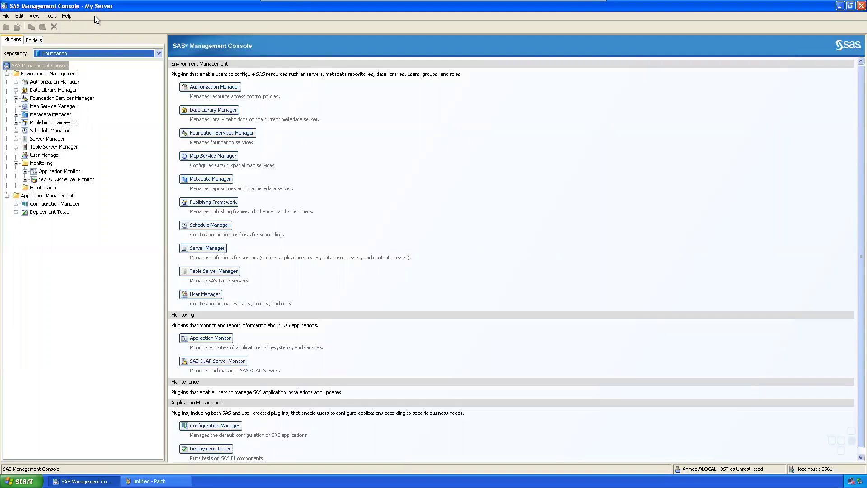
left_click(149, 481)
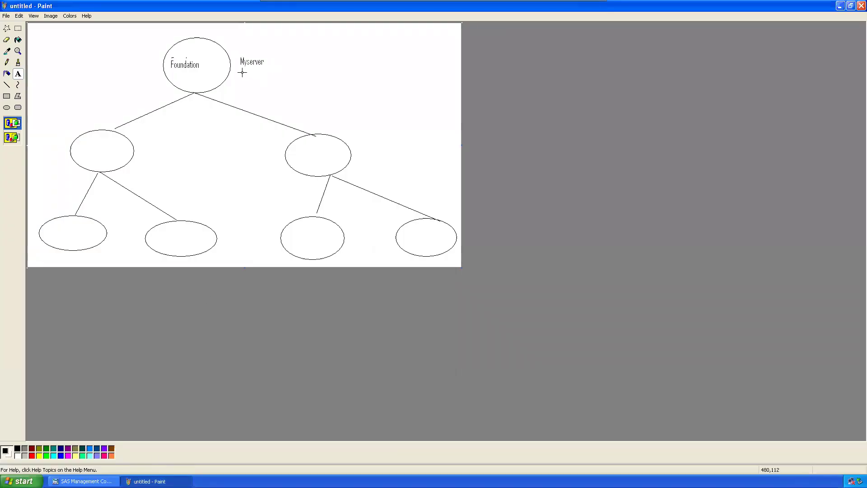
Step: Type a user name and 'Student' on two lines below the Myserver label
left_click_drag(242, 71, 303, 93)
type("Ahmed")
key("Return")
type("Stiudet")
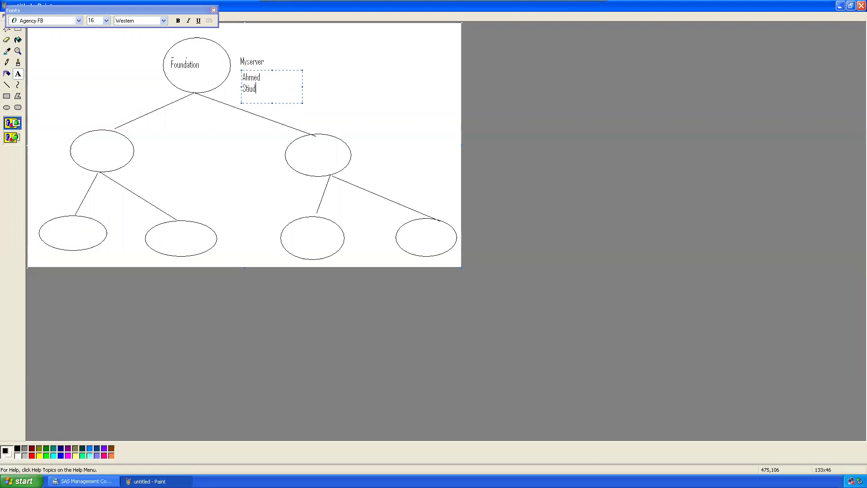
key("BackSpace")
key("BackSpace")
type("udent")
key("Return")
left_click(364, 90)
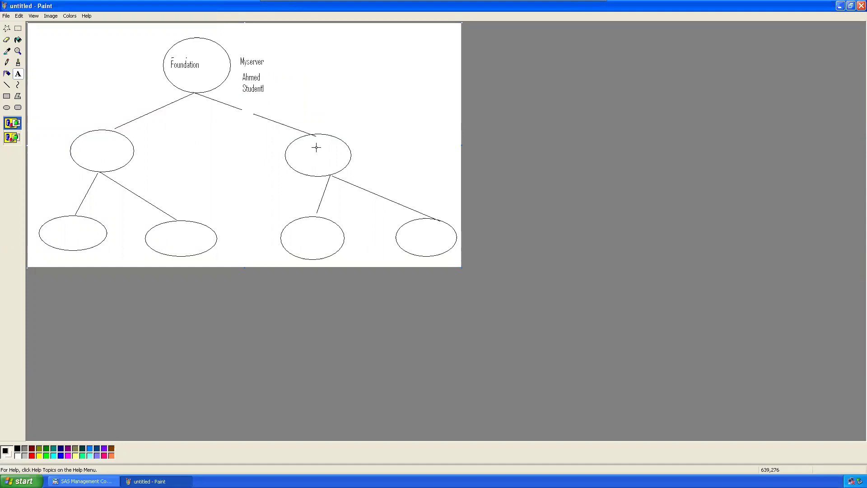
Step: Label the left second-level oval 'Sales' and the right one 'Marketing', then return to SAS Management Console
left_click_drag(80, 144, 122, 156)
type("S")
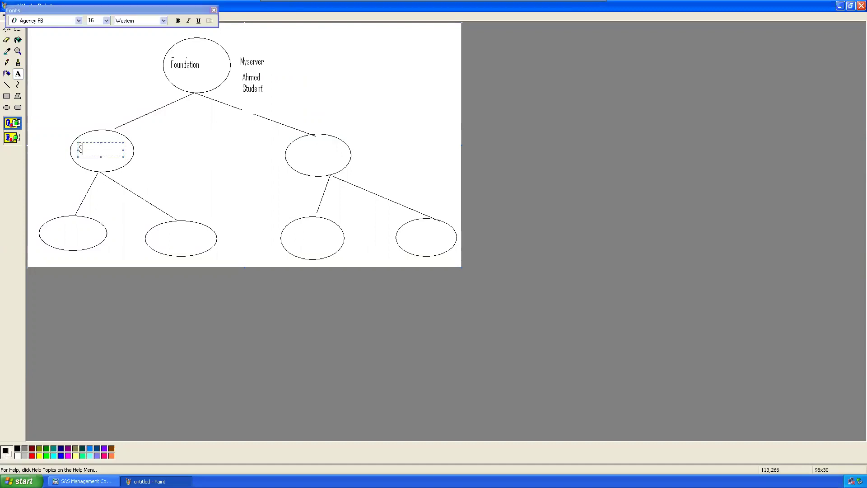
type("ales")
left_click_drag(291, 149, 340, 160)
type("Mark")
key("BackSpace")
key("BackSpace")
type("arketing")
left_click(399, 152)
left_click(83, 481)
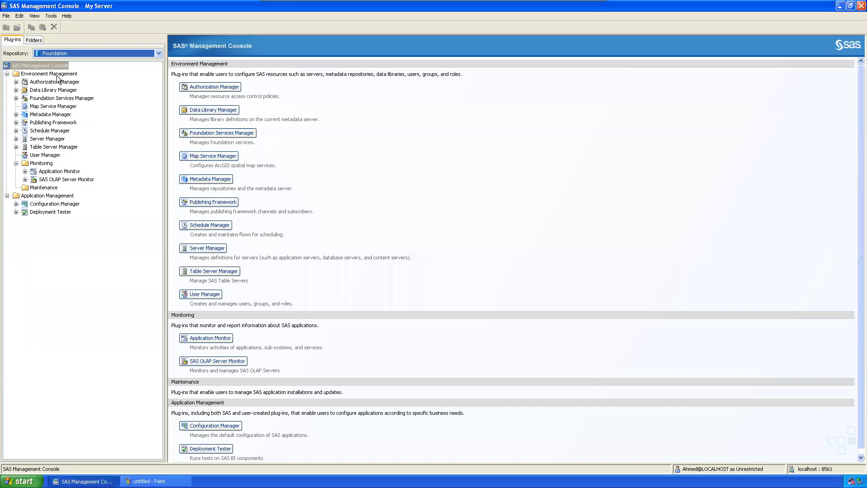
Step: Expand Metadata Manager and Active Server, and view the Foundation repository's details
left_click(16, 115)
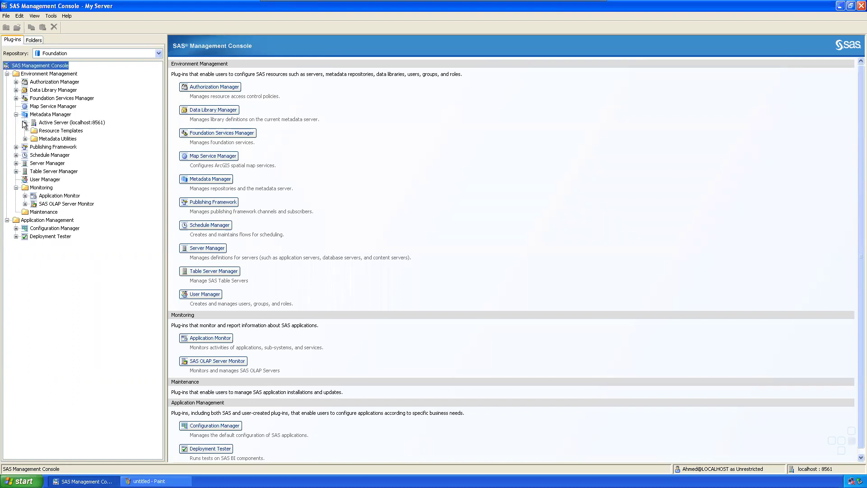
left_click(25, 123)
left_click(60, 131)
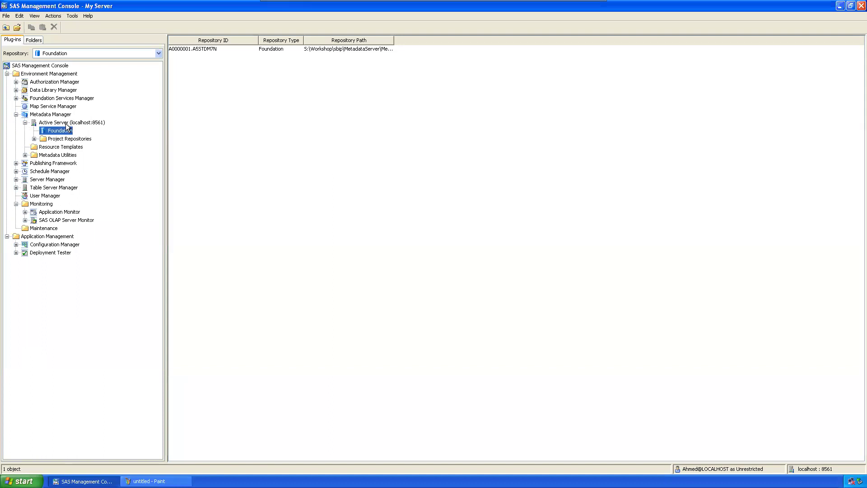
left_click(66, 123)
Step: Start a New Repository named Sales on the Active Server and advance to the data source step
right_click(65, 121)
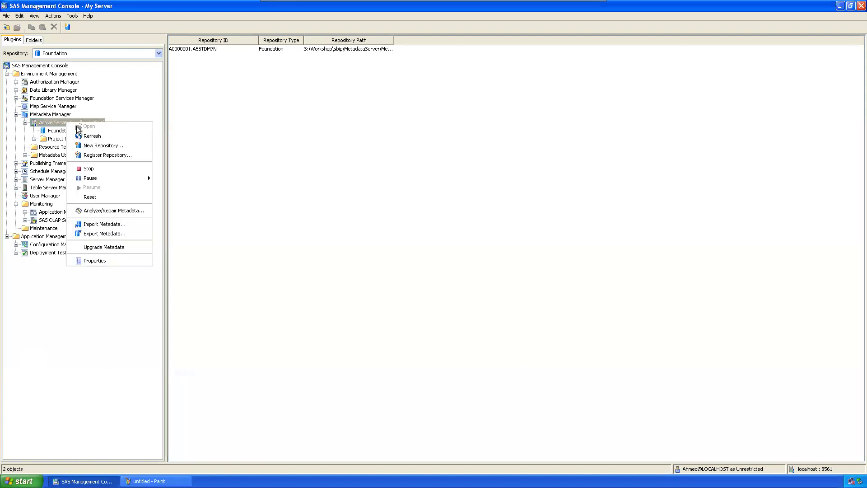
left_click(93, 145)
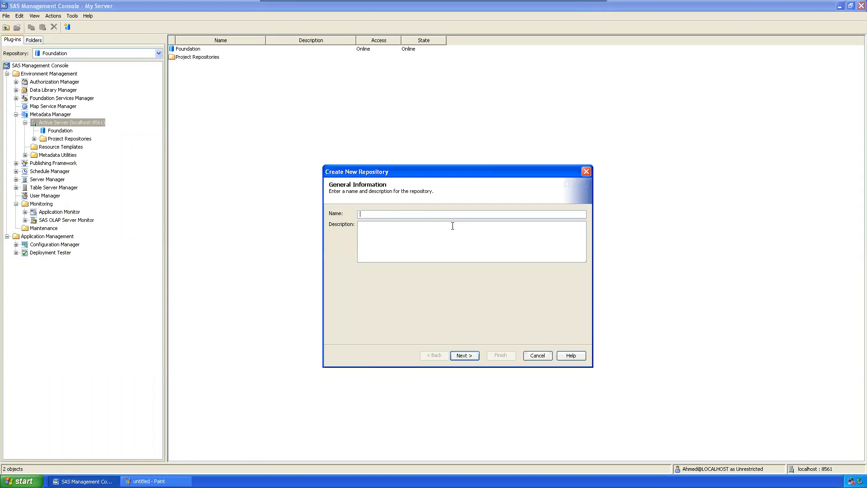
type("Sales")
left_click(456, 358)
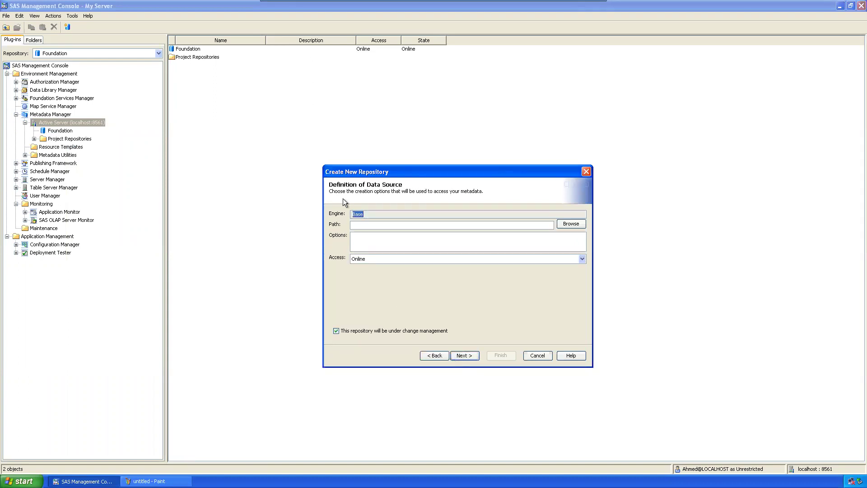
left_click(407, 225)
mouse_move(450, 4)
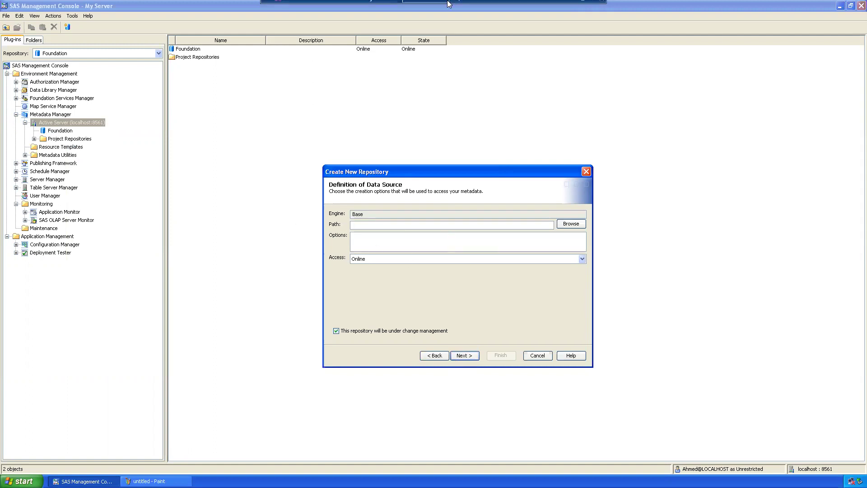
left_click(21, 481)
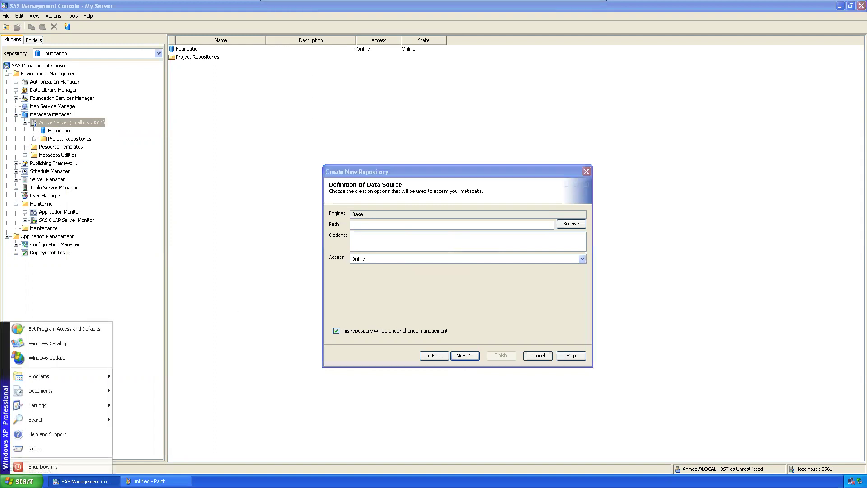
Step: Open the S: drive in Windows Explorer via Run
left_click(39, 448)
type("s:")
key("Return")
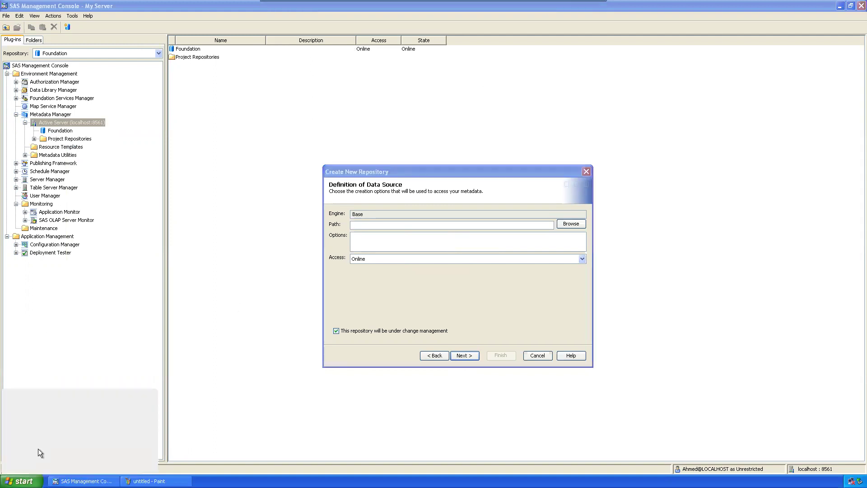
left_click_drag(310, 83, 235, 83)
Step: Create two new folders on S: named Sales Repository and Marketing Repository
right_click(365, 290)
mouse_move(392, 349)
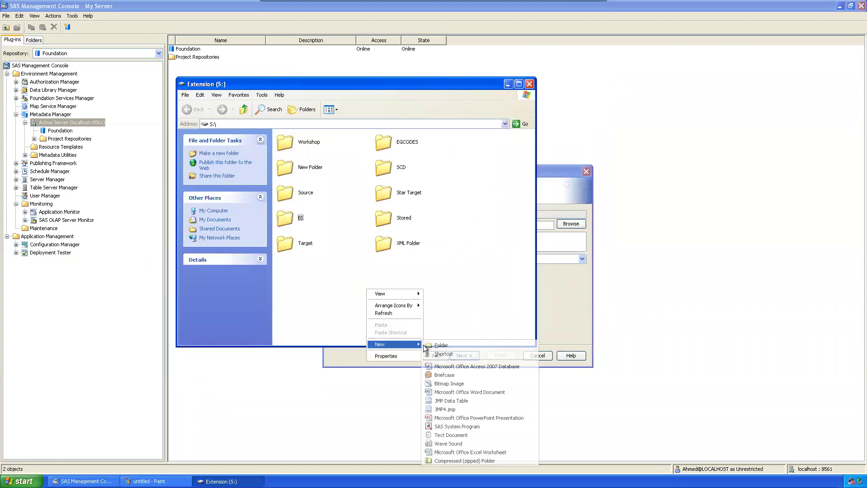
left_click(440, 346)
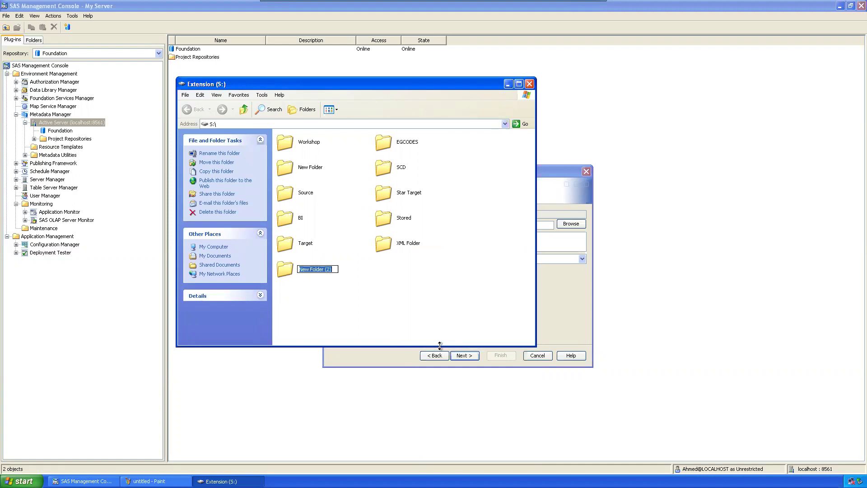
type("Sales Repository")
key("Return")
right_click(394, 310)
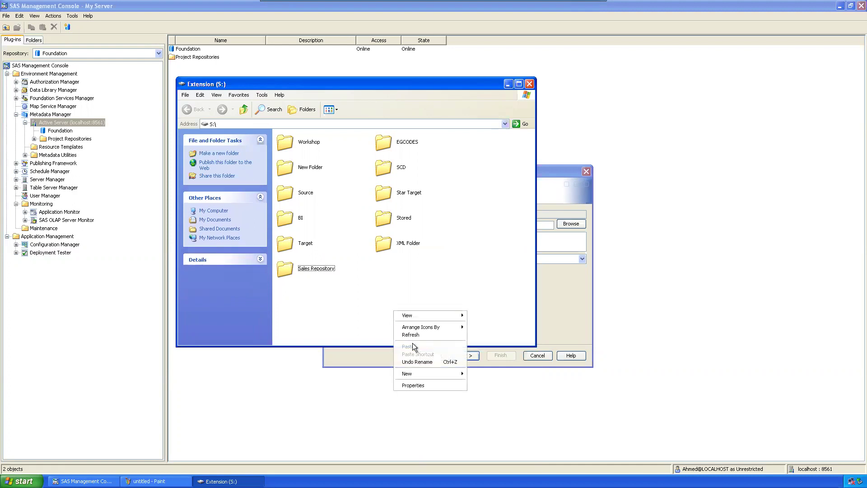
mouse_move(463, 374)
left_click(492, 257)
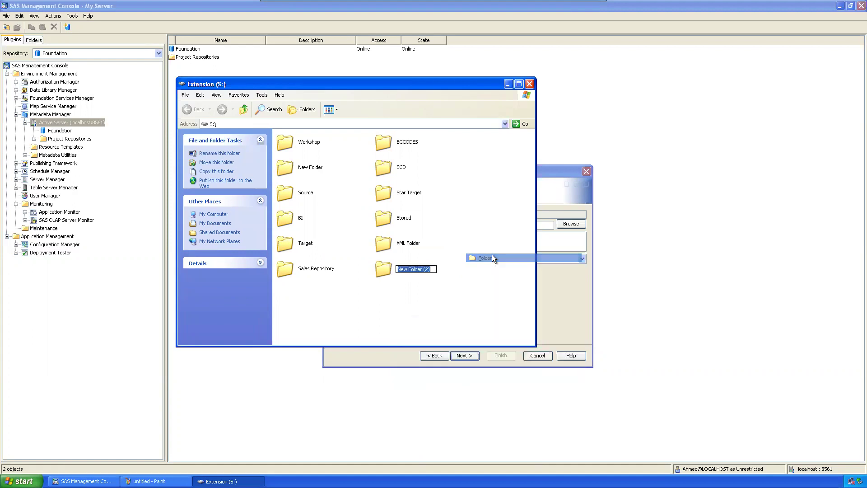
type("Marketing ")
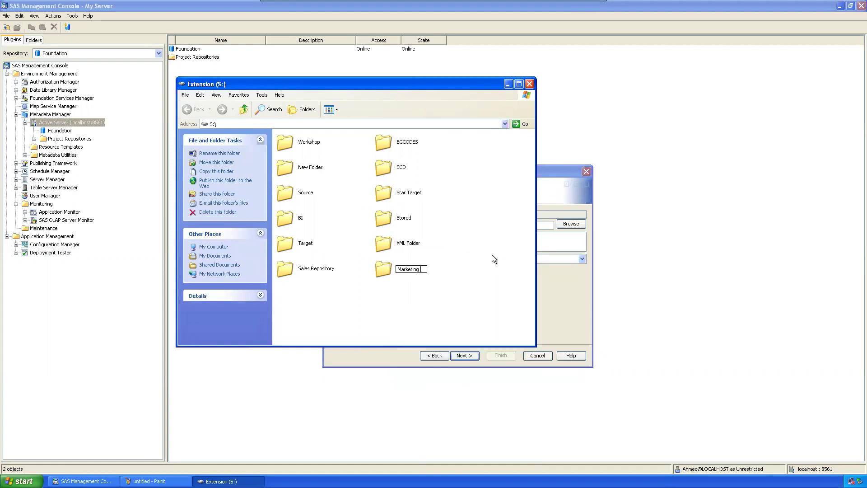
type("Repository")
Step: Confirm the Marketing Repository name and set the repository path to S:\Sales Repository
key("Return")
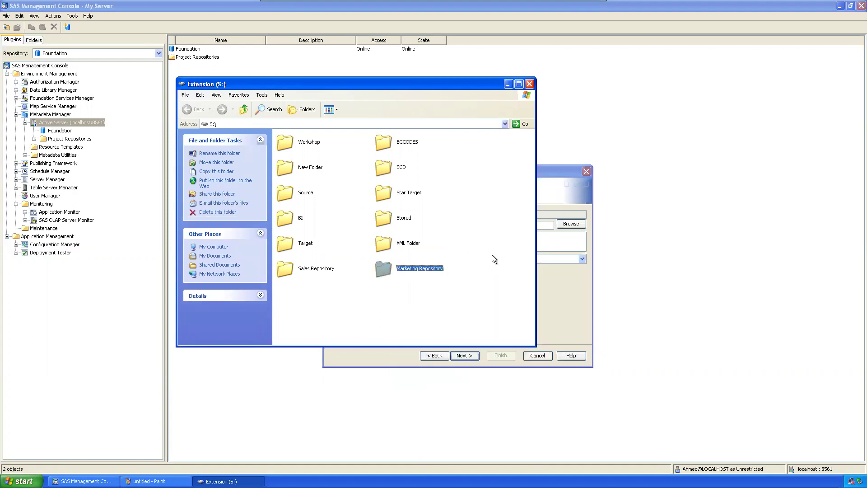
left_click_drag(316, 88, 44, 201)
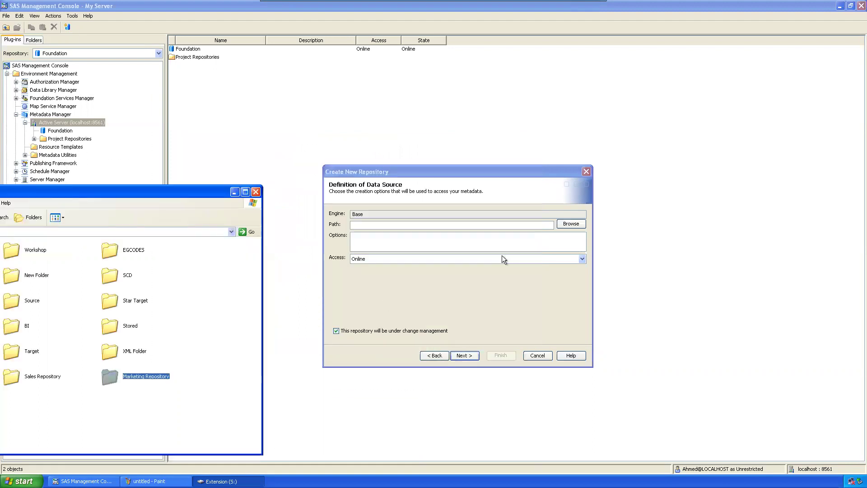
left_click(572, 224)
left_click(462, 266)
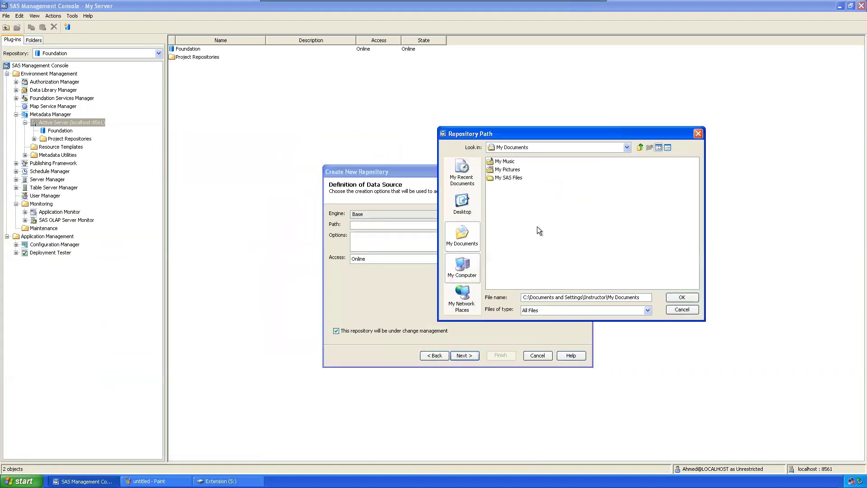
double_click(523, 194)
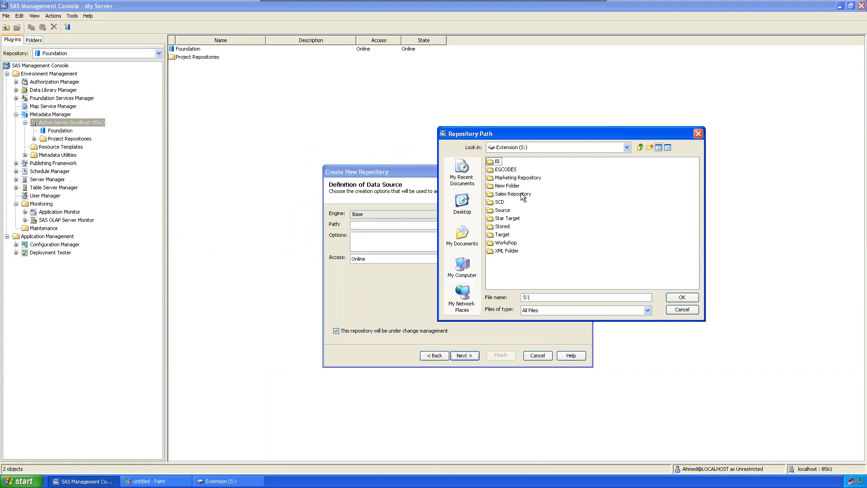
left_click(511, 194)
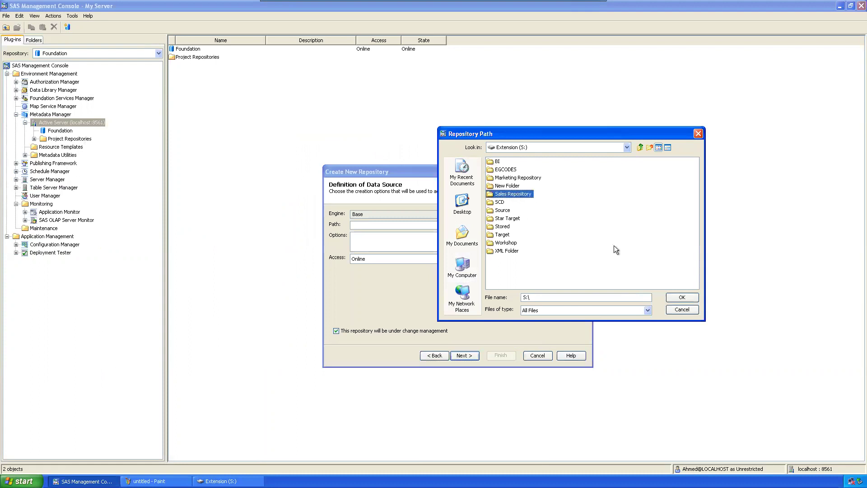
left_click(682, 297)
Step: Finish the wizard to create the Sales repository and view its details
left_click(472, 359)
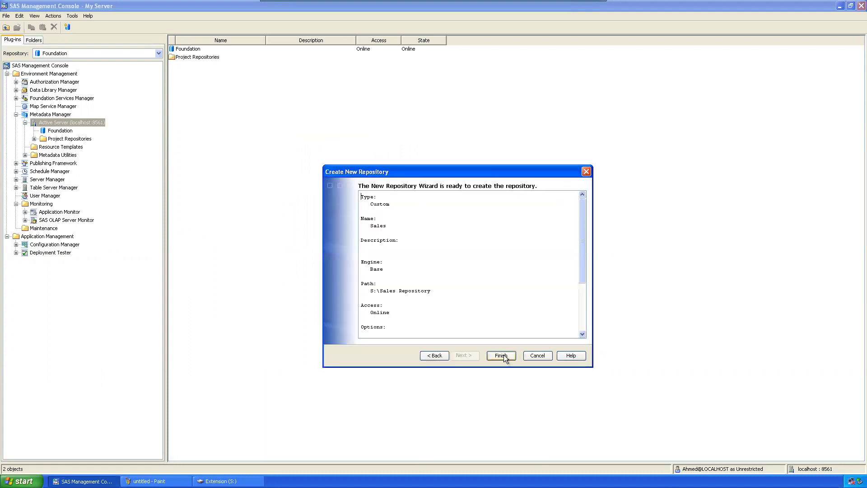
left_click(505, 356)
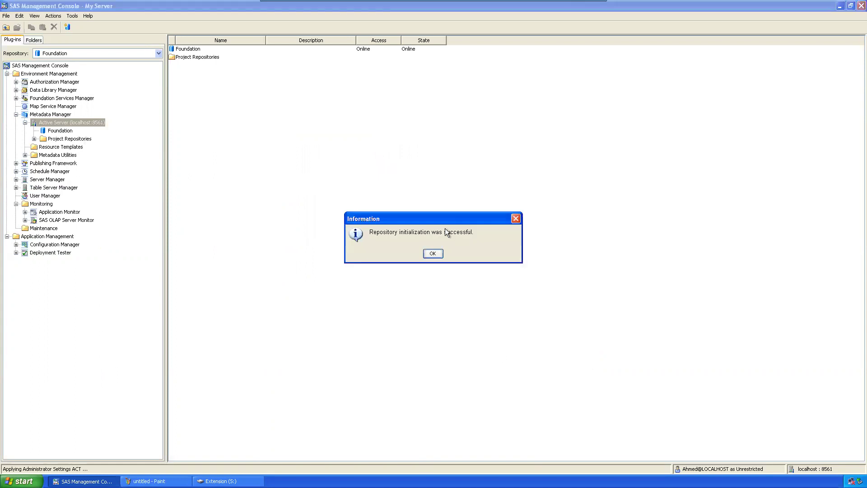
left_click(433, 253)
left_click(48, 140)
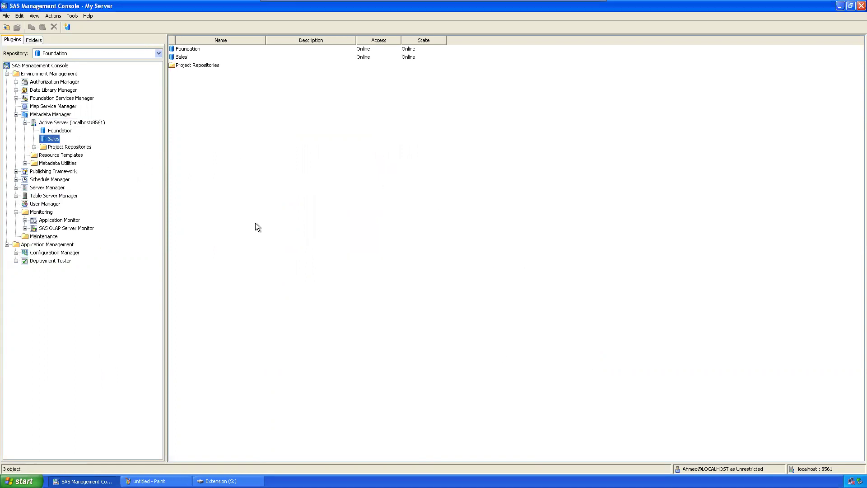
Step: Open S:\Sales Repository, widen the window to view its twelve SAS data sets, then close it
left_click(222, 482)
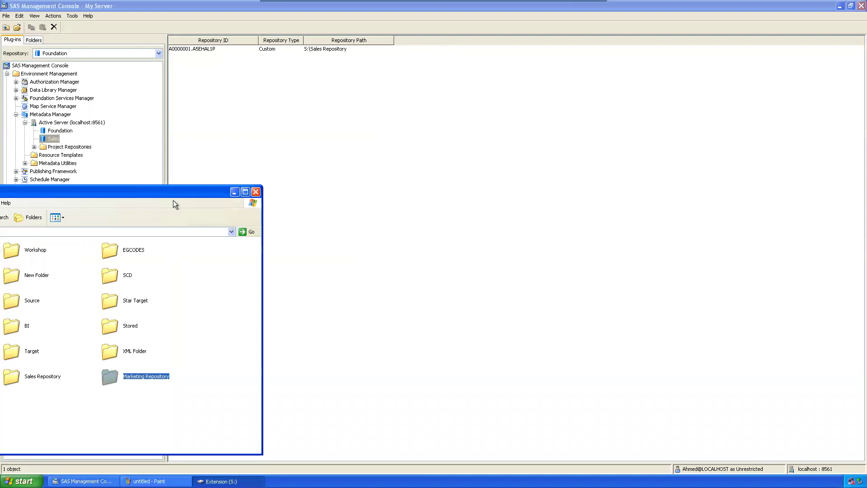
left_click_drag(186, 194, 561, 98)
double_click(396, 283)
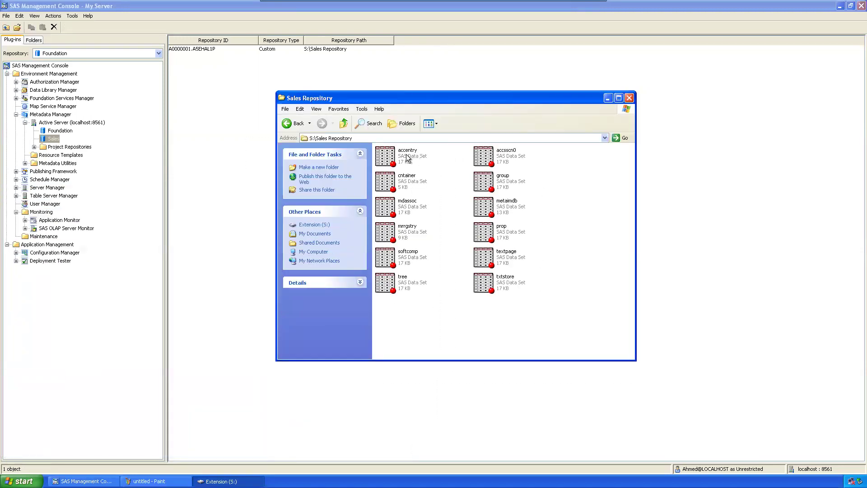
left_click_drag(567, 326, 373, 102)
left_click(574, 312)
left_click_drag(635, 245, 758, 245)
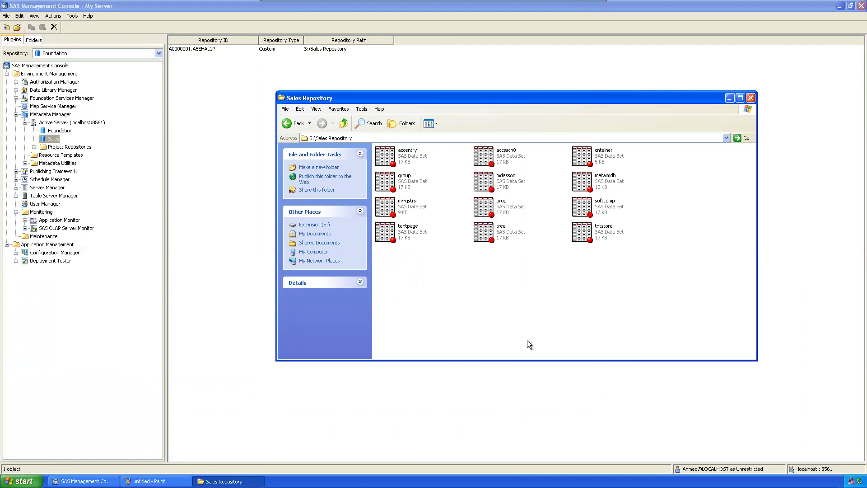
left_click_drag(465, 96, 422, 91)
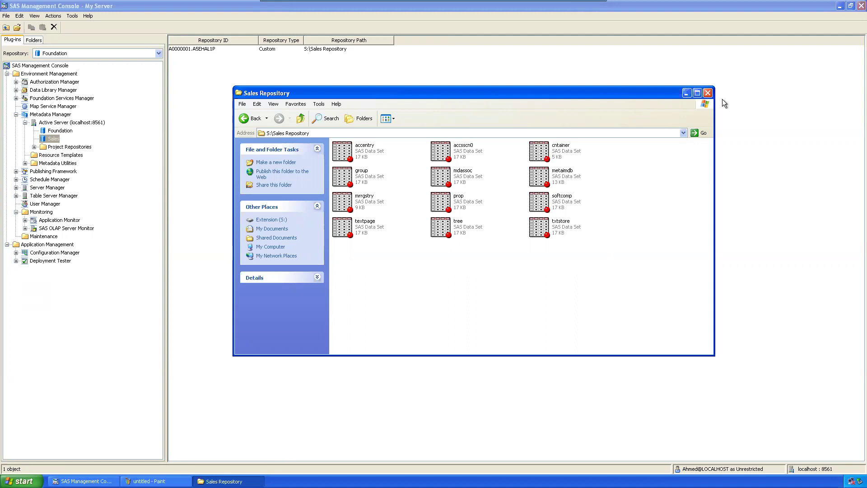
left_click(708, 93)
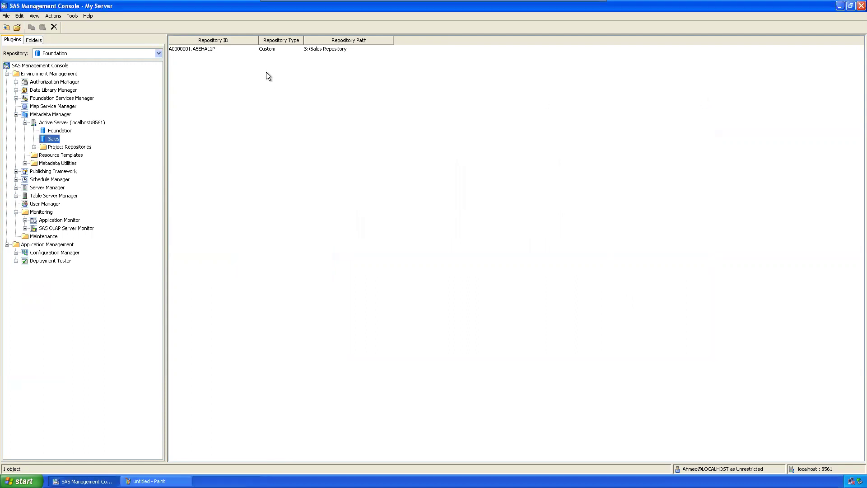
Step: Browse the Sales repository details and the Project Repositories list in the tree
left_click(199, 48)
left_click(226, 61)
left_click(216, 48)
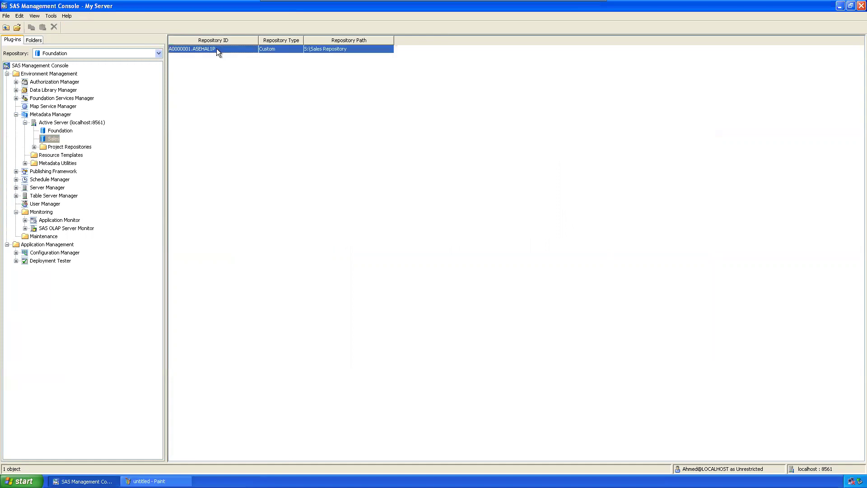
left_click(293, 176)
left_click(47, 139)
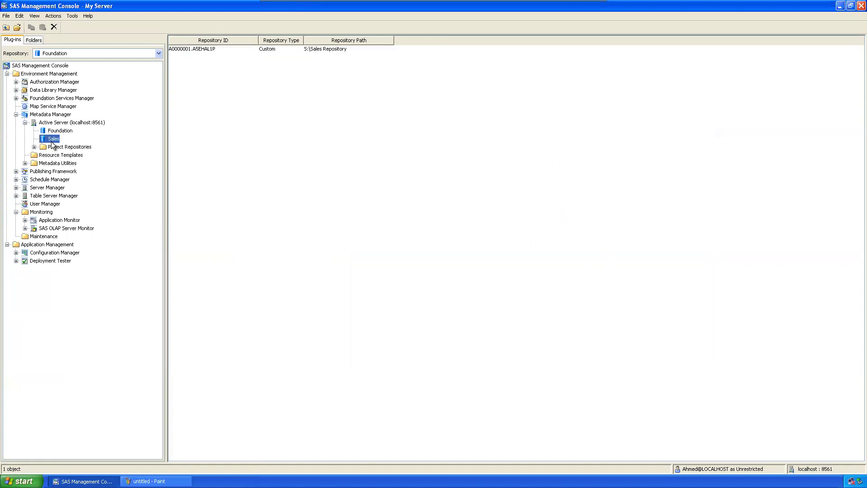
left_click(53, 149)
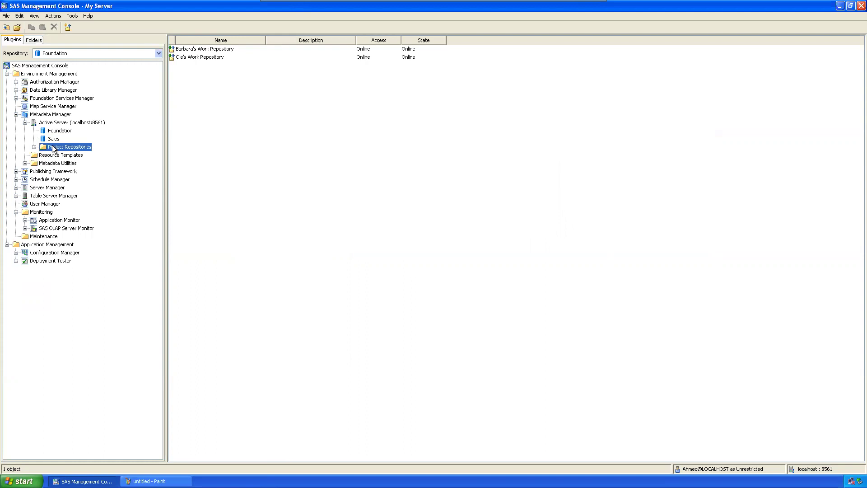
left_click(53, 139)
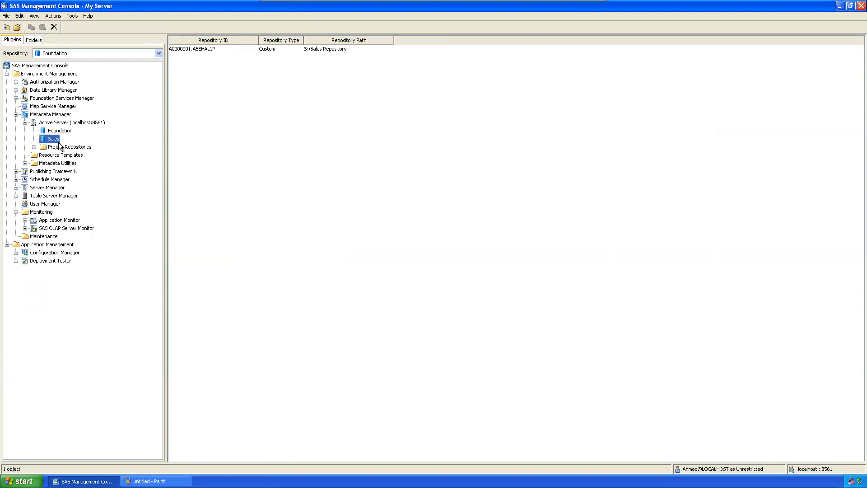
left_click(311, 135)
left_click(334, 49)
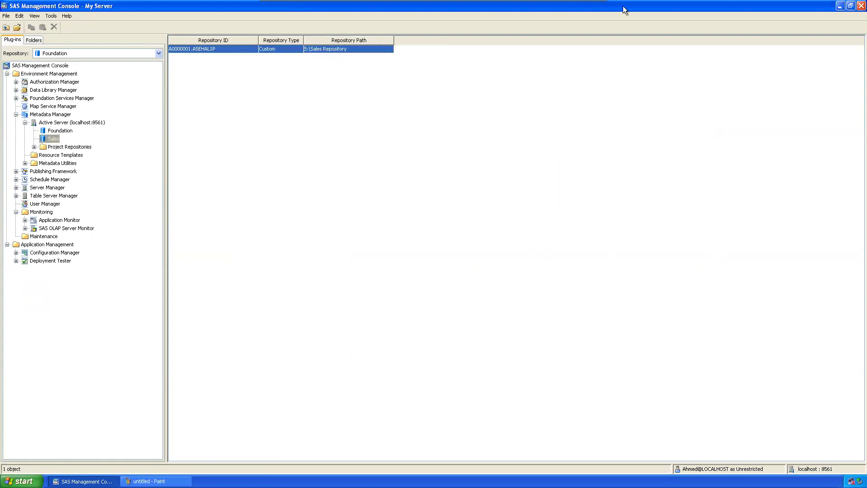
Step: Show the Active Server's repositories list, then bring up Paint and minimise it
left_click(583, 7)
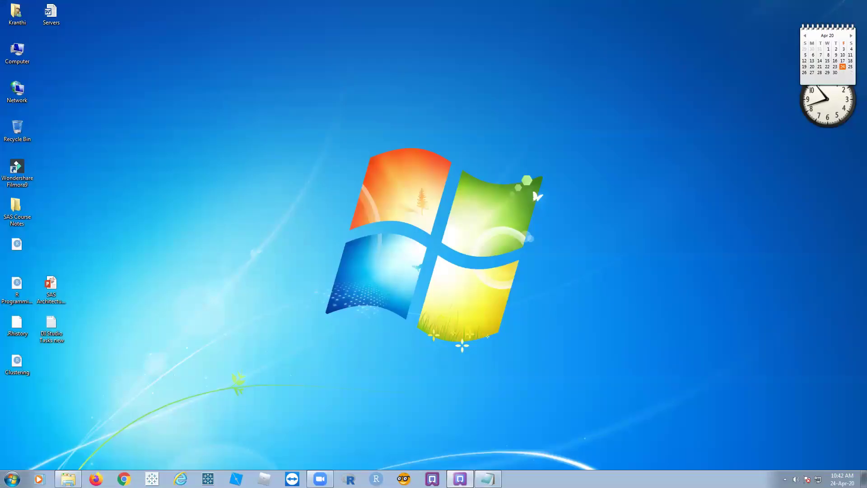
left_click(460, 479)
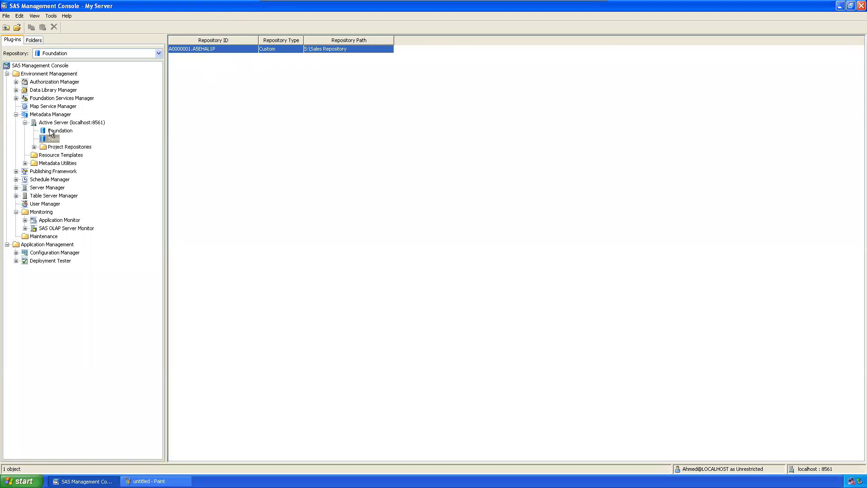
left_click(52, 122)
left_click(149, 481)
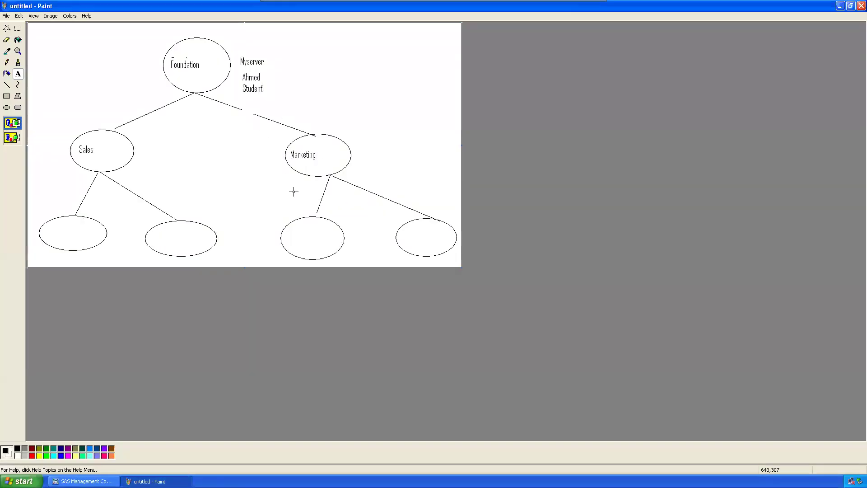
mouse_move(577, 4)
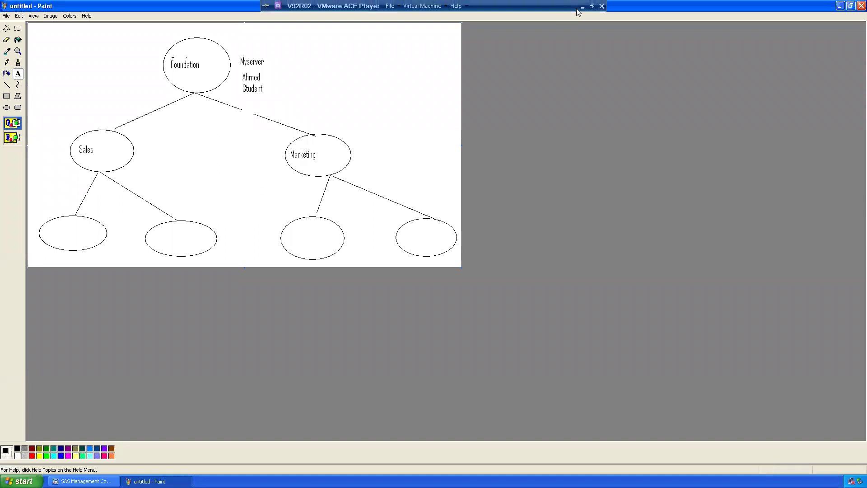
left_click(840, 5)
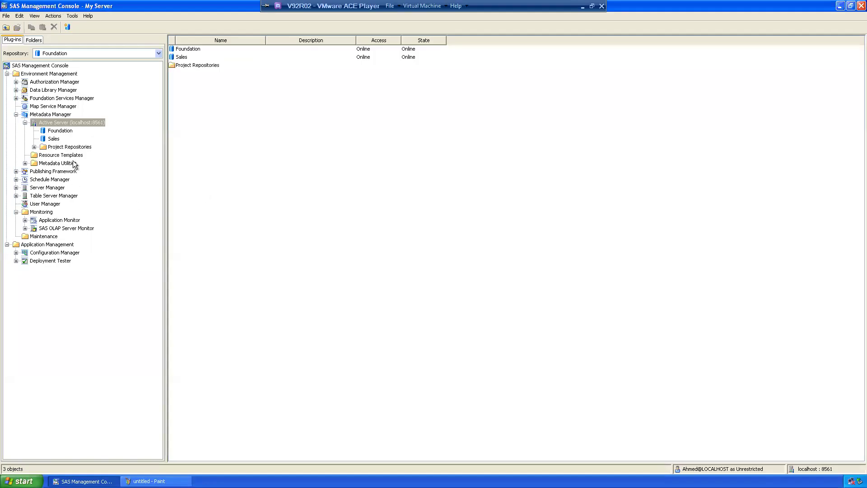
Step: Create the Marketing Repository under the Active Server, stored at S:\Marketing Repository
right_click(52, 123)
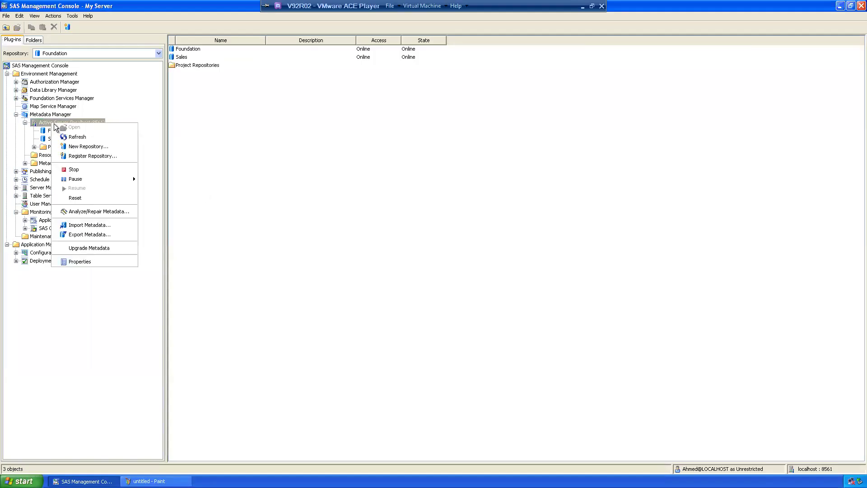
left_click(77, 147)
type("Marketing Repository")
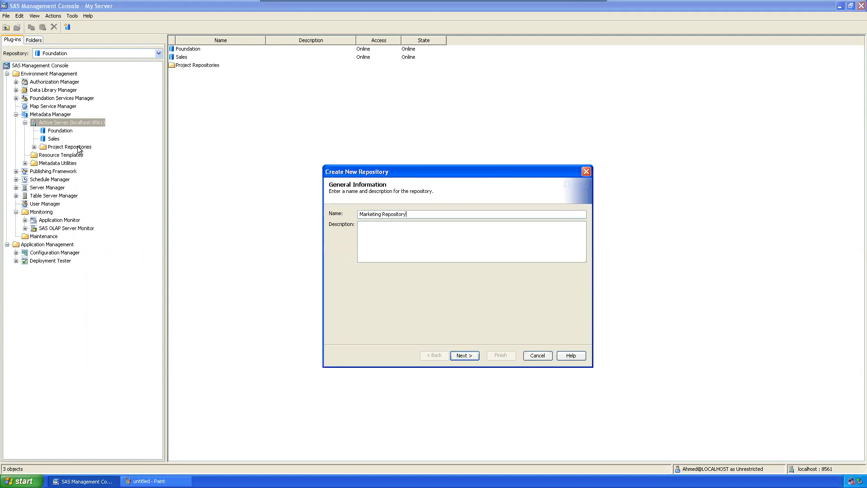
key("Return")
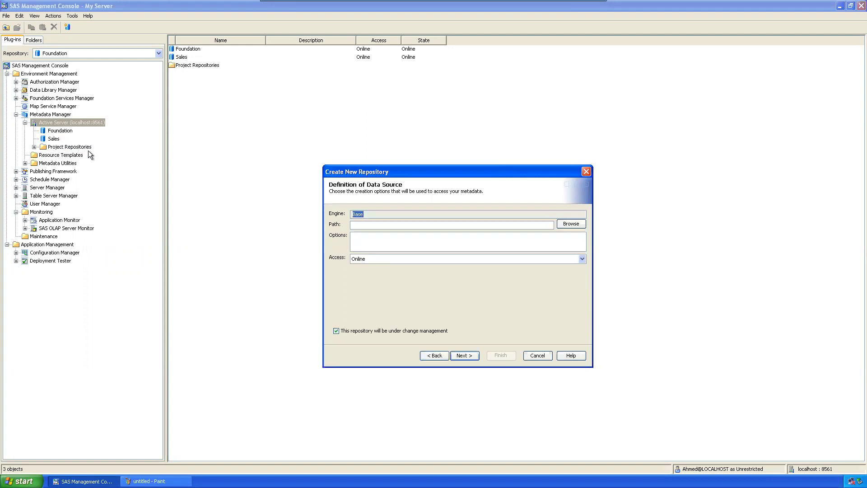
left_click(571, 224)
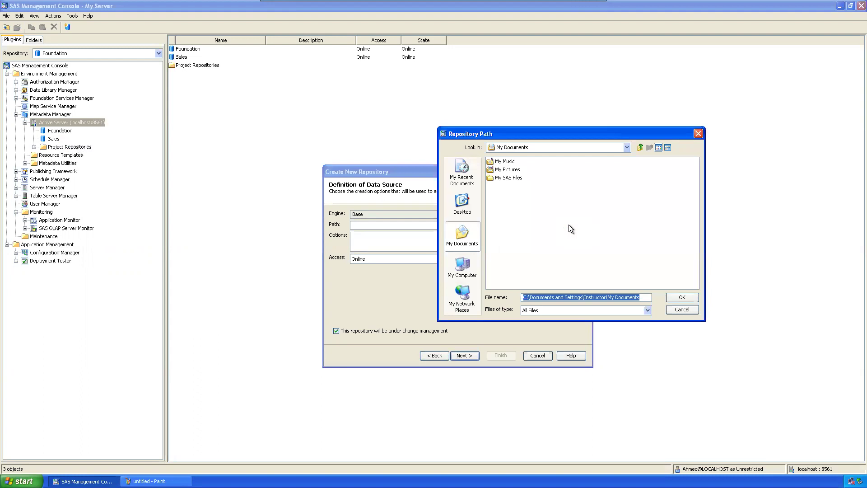
left_click(462, 266)
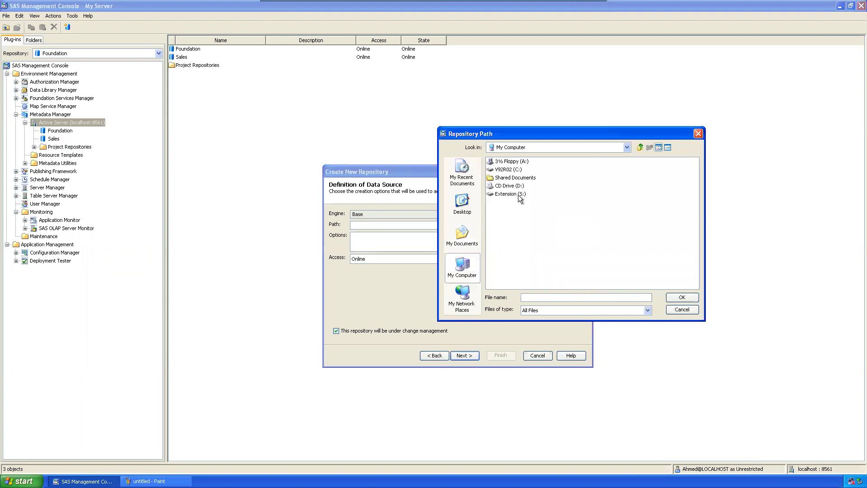
double_click(511, 195)
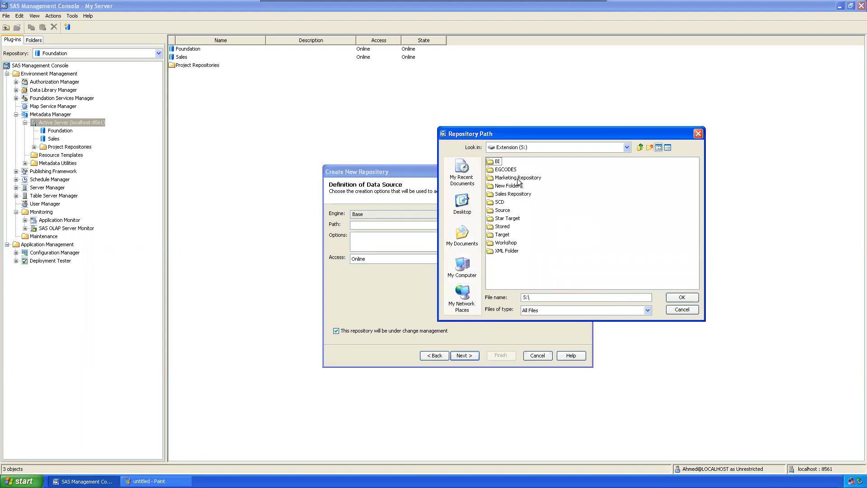
left_click(519, 178)
left_click(683, 297)
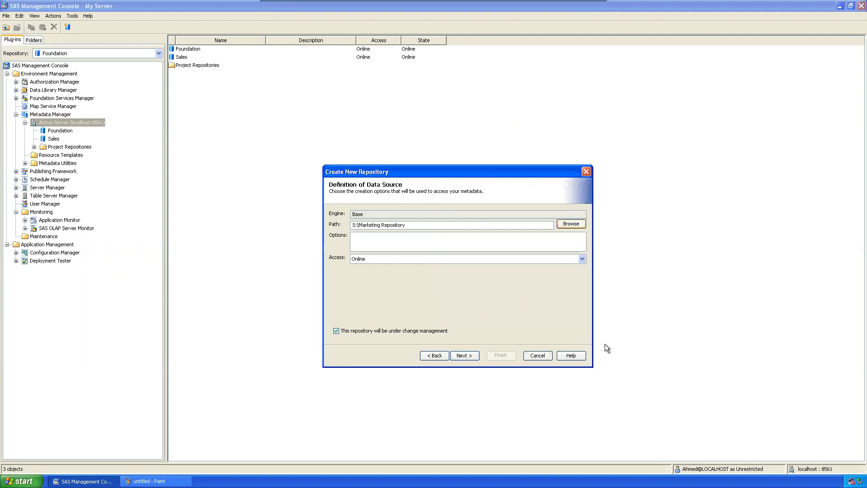
left_click(473, 357)
left_click(501, 358)
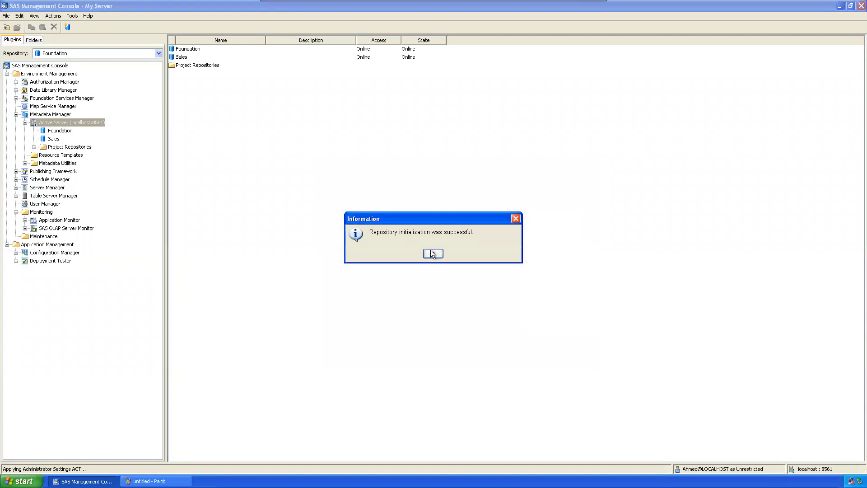
left_click(433, 254)
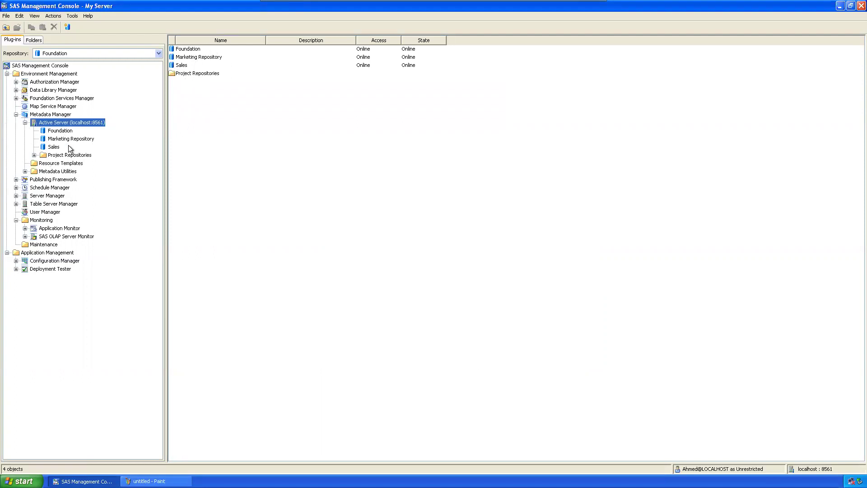
Step: Show the Marketing Repository's details and select its row
left_click(71, 140)
left_click(214, 49)
left_click(240, 96)
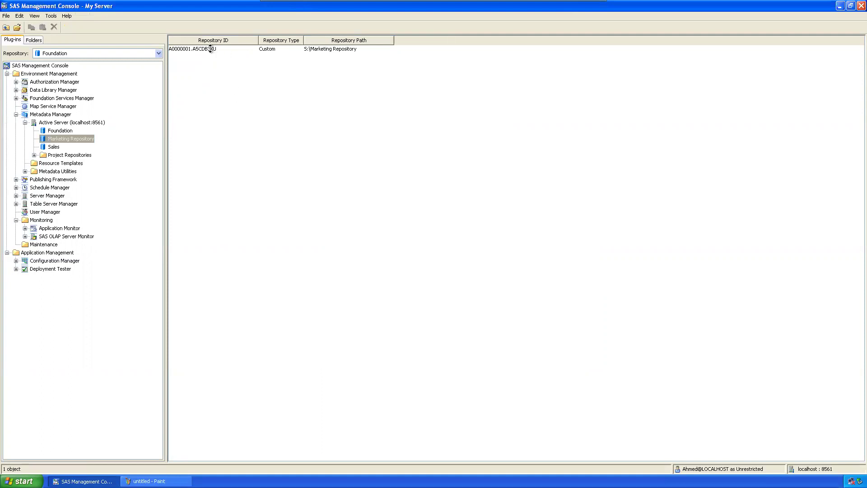
left_click(217, 49)
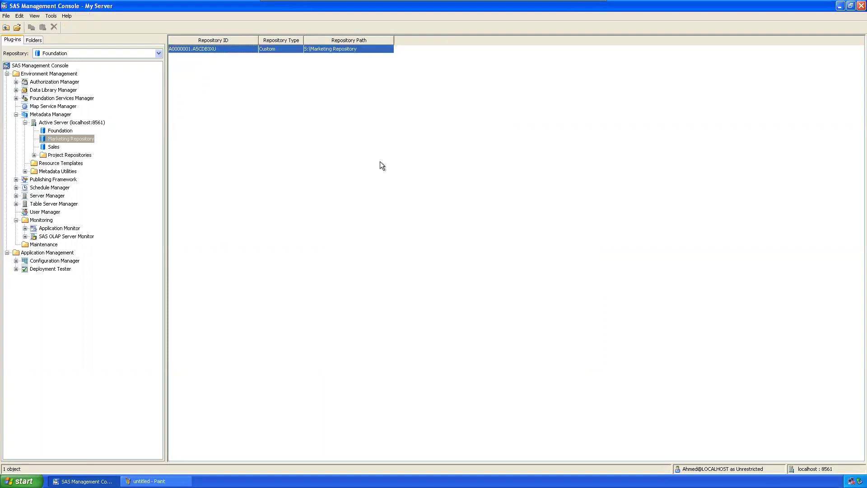
Step: Expand Project Repositories to list the two work repositories, then bring Paint forward
left_click(295, 154)
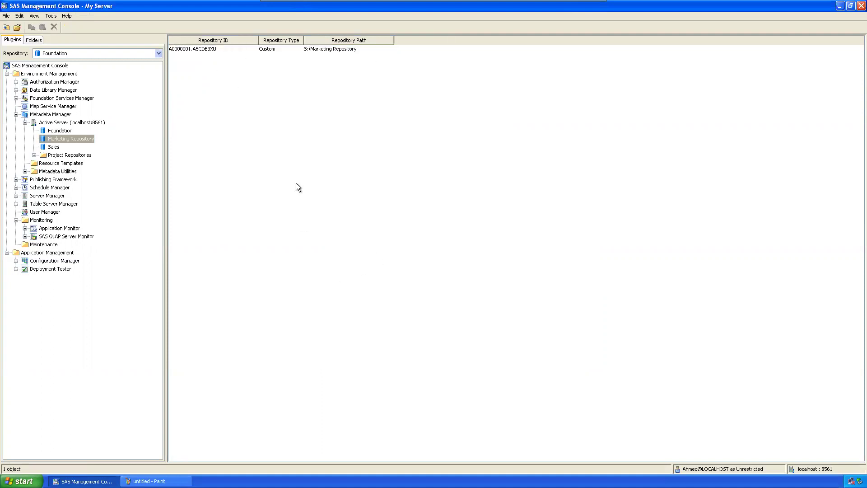
left_click(34, 155)
left_click(68, 155)
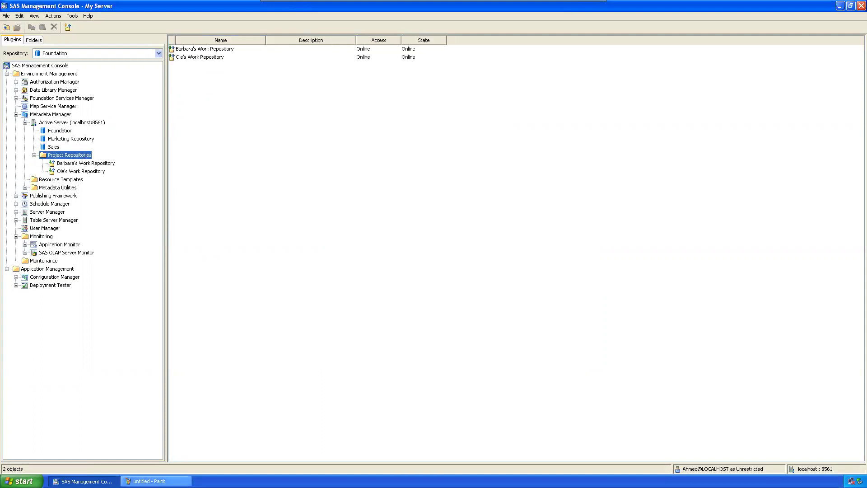
left_click(149, 481)
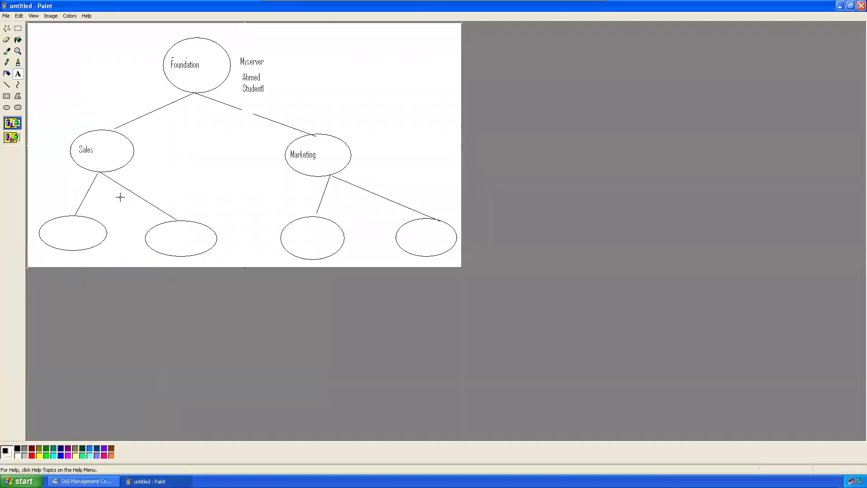
Step: Write the two new users' names as text labels in the two ellipses under Sales
left_click_drag(46, 228, 101, 239)
type("Anand")
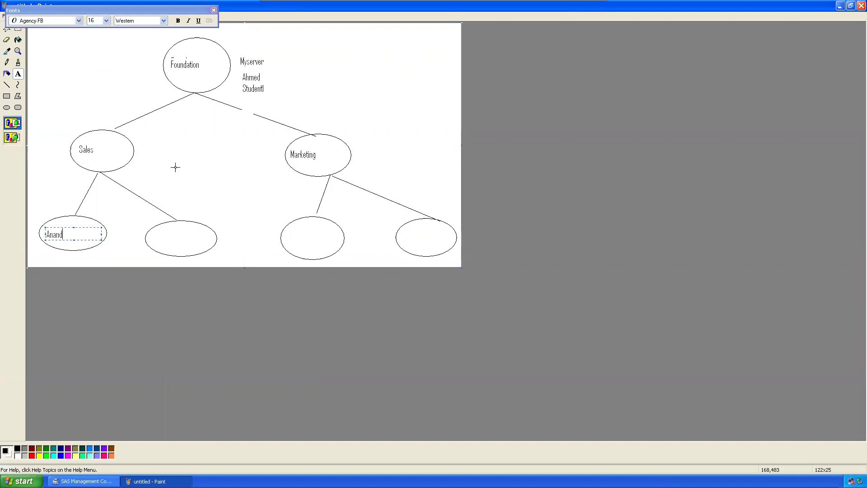
left_click(101, 242)
left_click_drag(150, 232, 196, 245)
type("Haemeed")
key("BackSpace")
key("BackSpace")
key("BackSpace")
key("BackSpace")
key("BackSpace")
type("me")
left_click(239, 189)
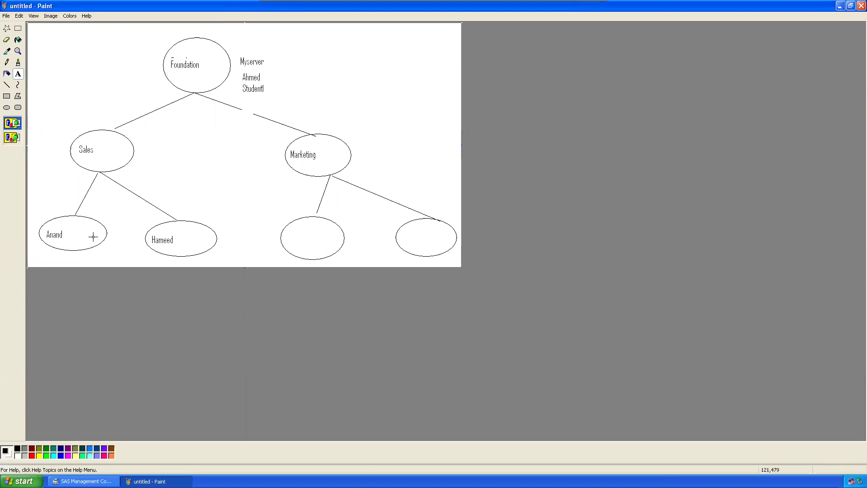
left_click(83, 482)
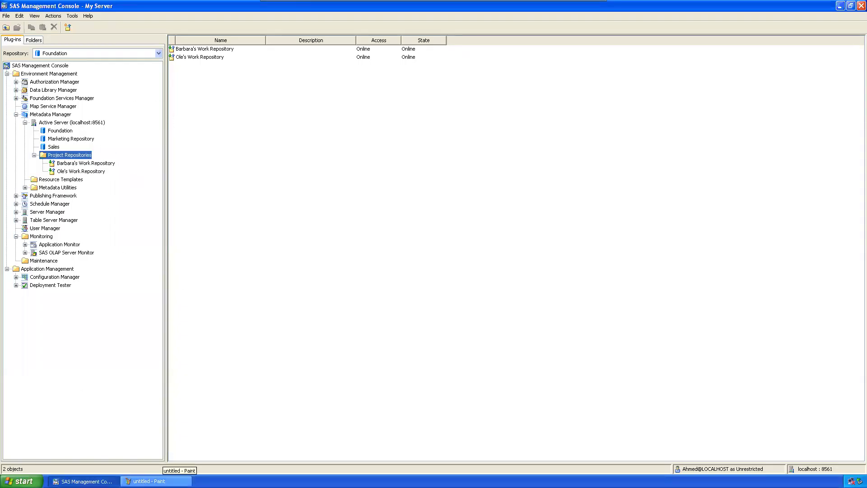
Step: Collapse Metadata Manager and open the User Manager identity list
left_click(158, 482)
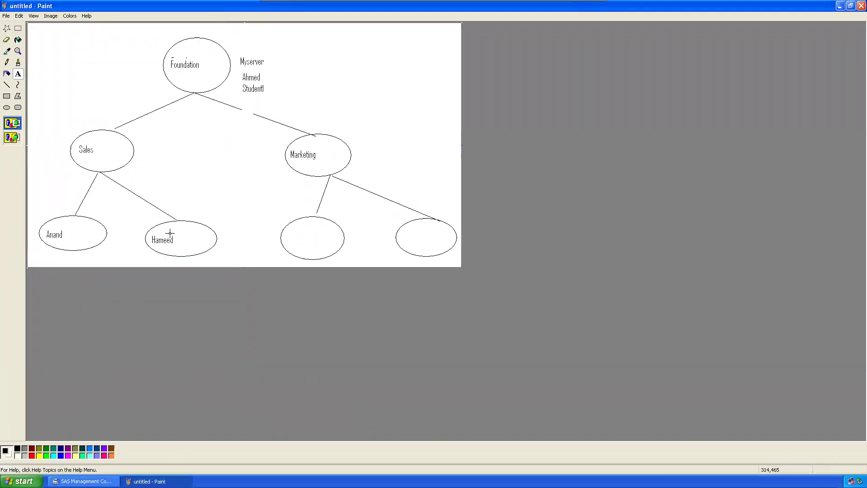
left_click(83, 481)
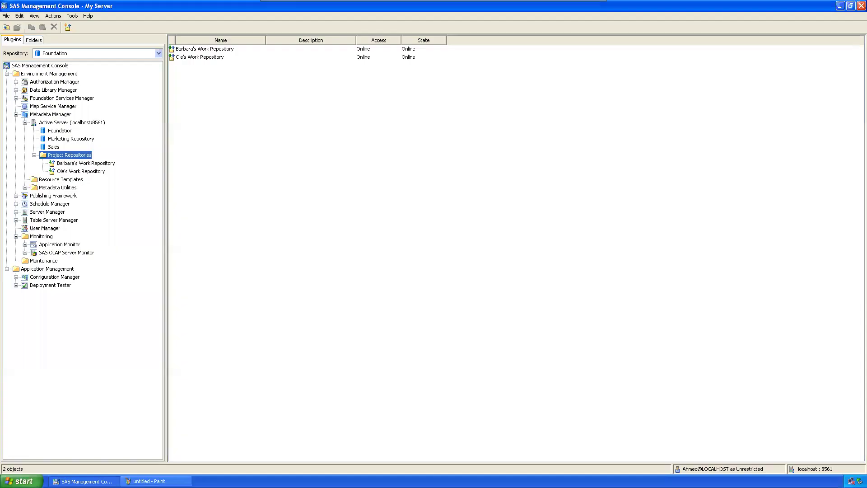
left_click(16, 115)
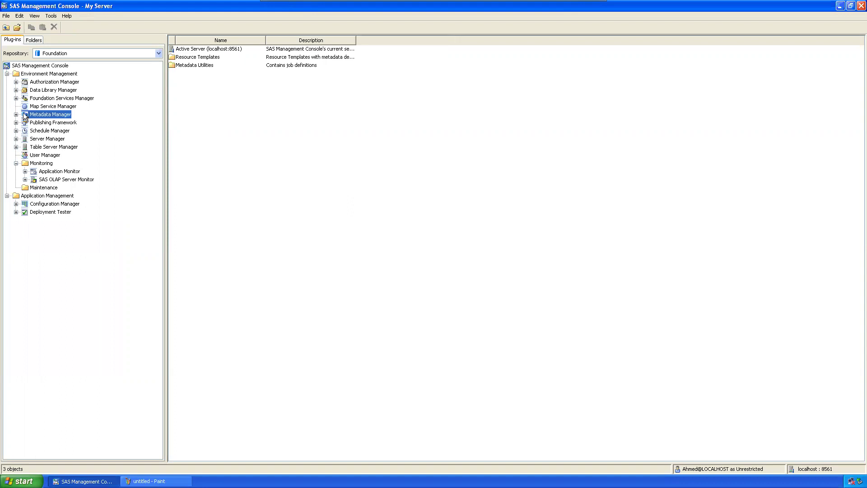
left_click(37, 156)
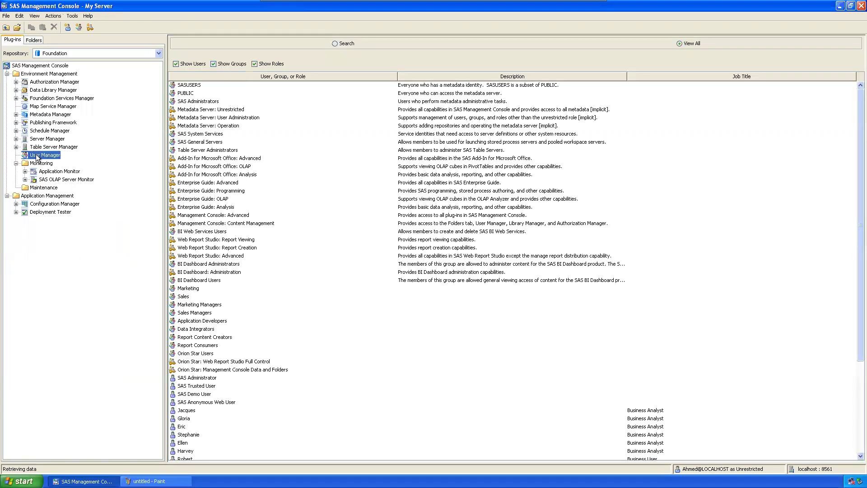
Step: Maximize the console and uncheck Show Groups and Show Roles so only users are listed
left_click(851, 7)
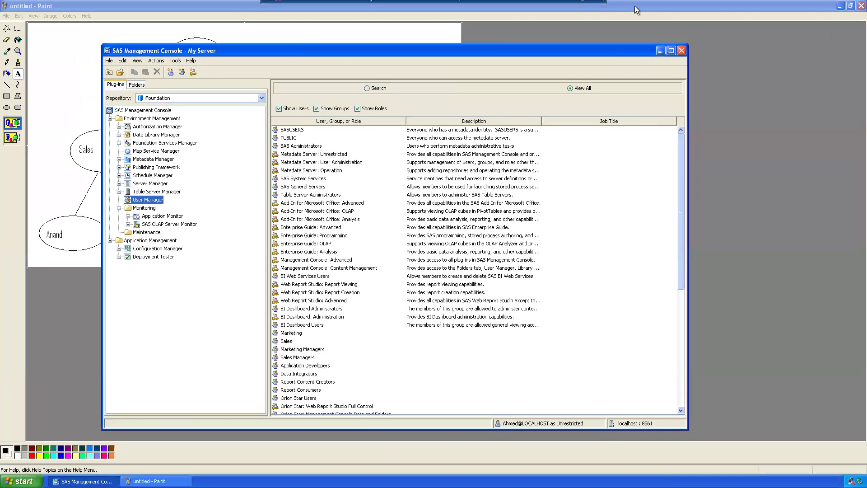
left_click(583, 7)
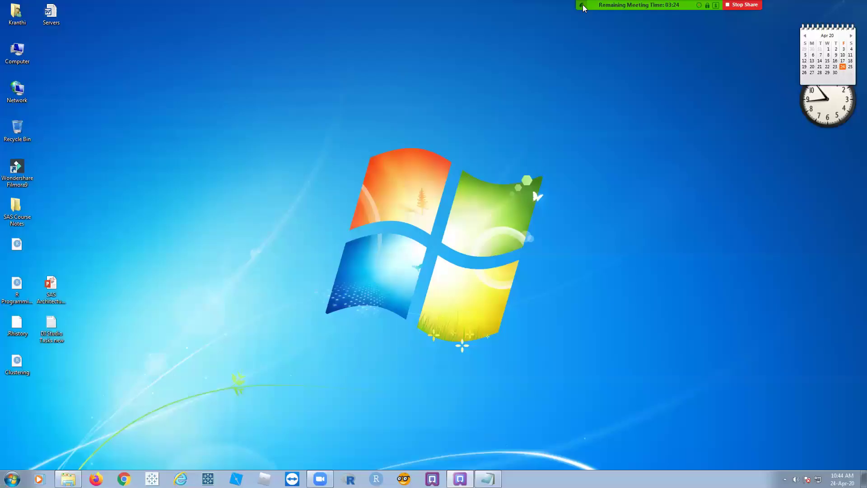
left_click(451, 479)
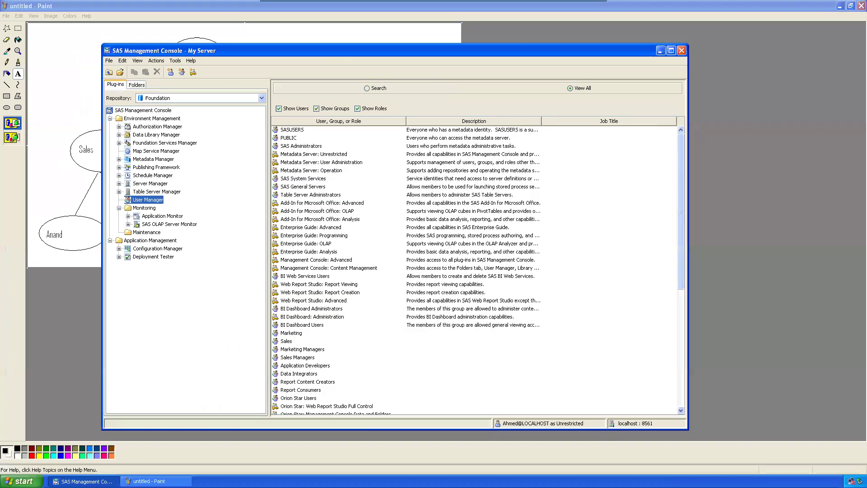
left_click(670, 50)
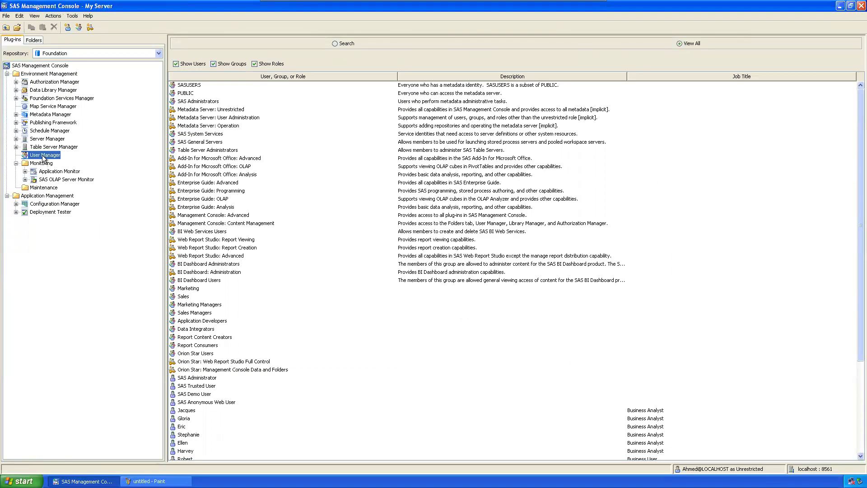
scroll(232, 228, "down", 5)
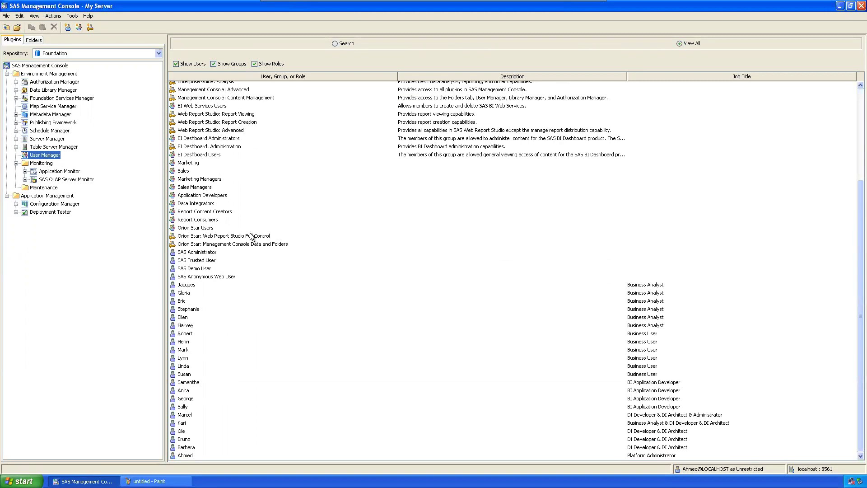
left_click(214, 63)
left_click(254, 64)
Step: Start a new user with name, display name and job title Admin2
right_click(270, 329)
mouse_move(298, 335)
left_click(334, 335)
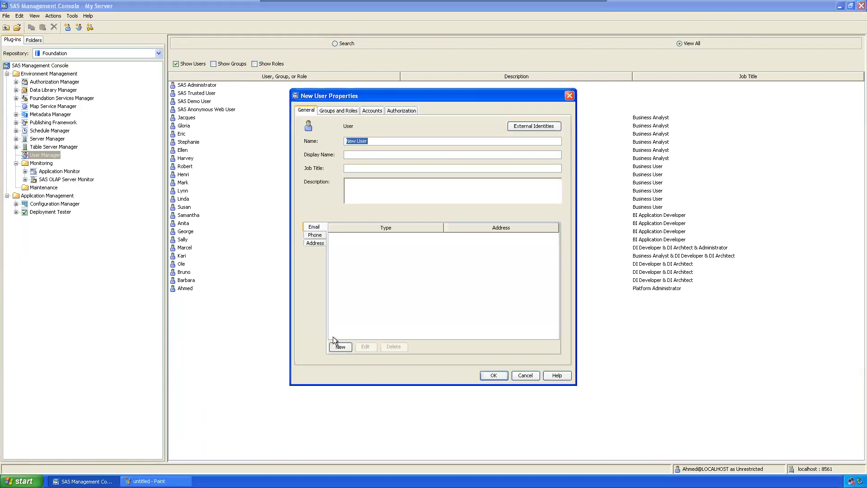
type("AnandAnand")
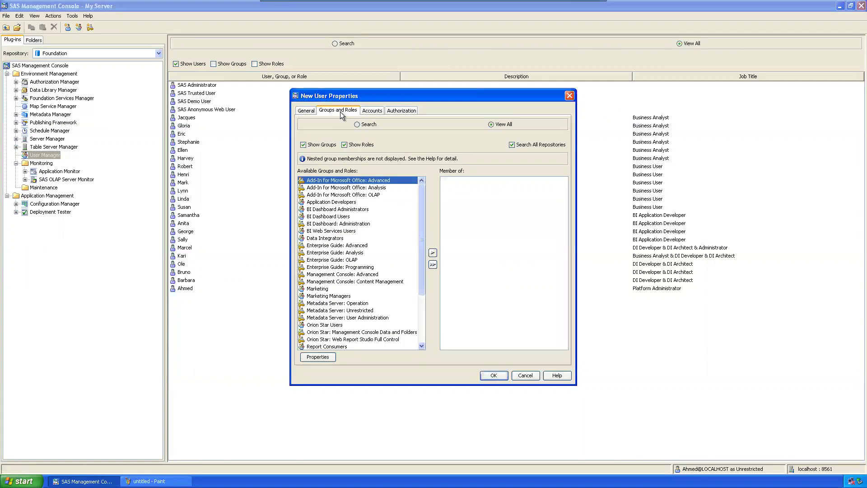
left_click(304, 110)
left_click(356, 166)
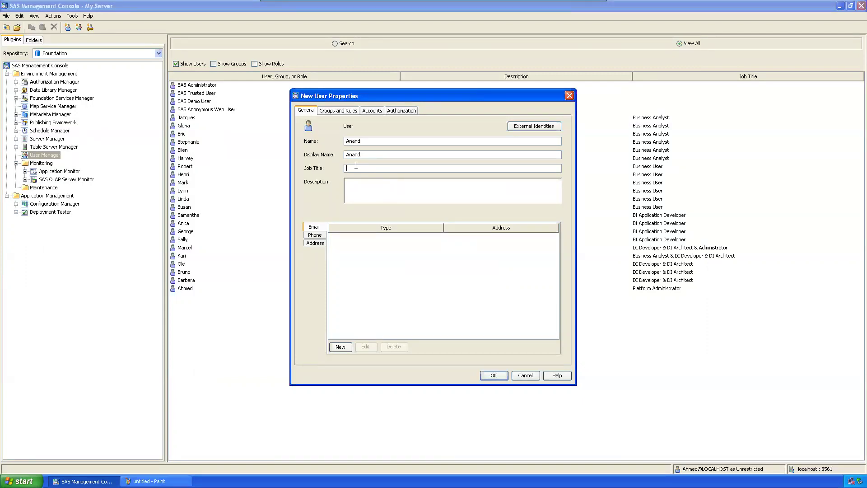
type("2")
key("BackSpace")
type("Admin2")
Step: Add the new user to the SAS Administrators group
left_click(337, 110)
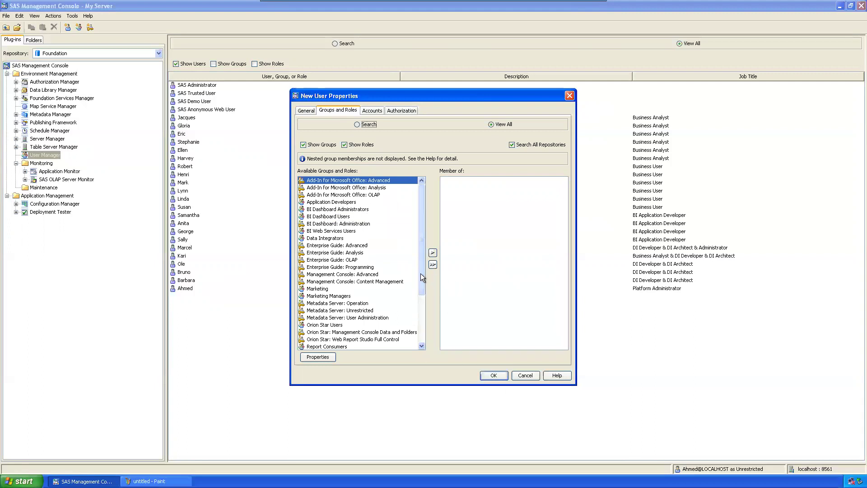
scroll(418, 308, "down", 3)
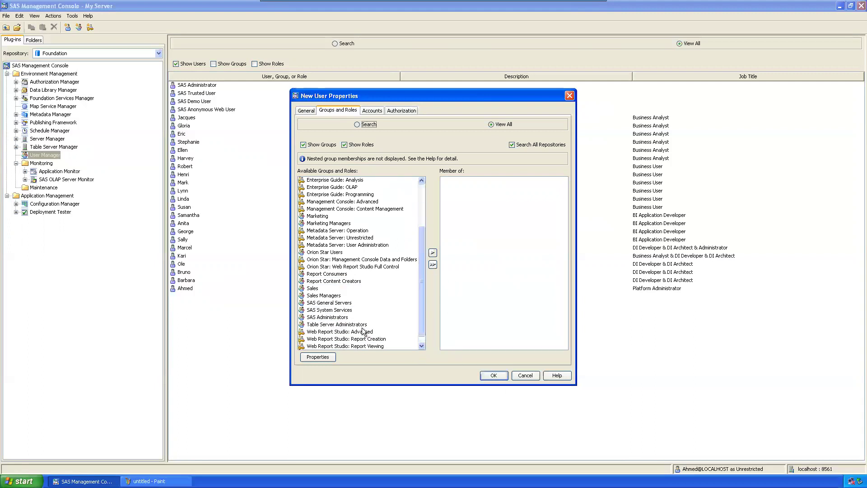
left_click(338, 317)
left_click(433, 252)
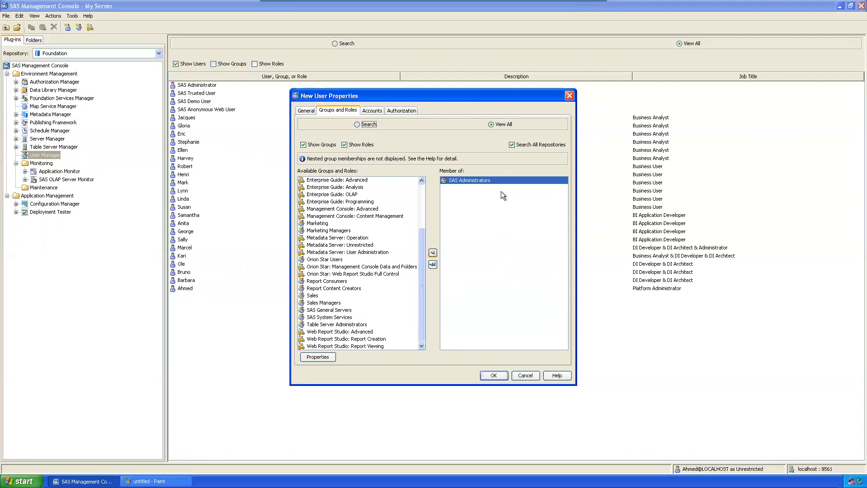
left_click(375, 112)
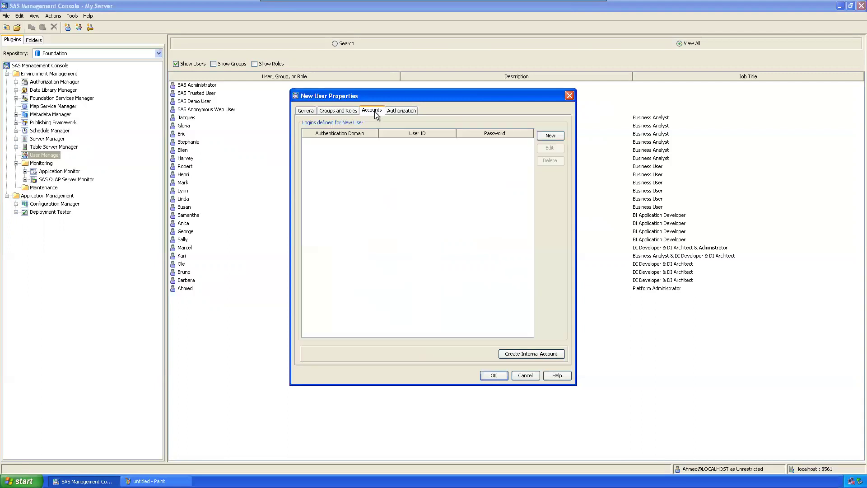
Step: Add a DefaultAuth login with the user ID and account password
left_click(548, 135)
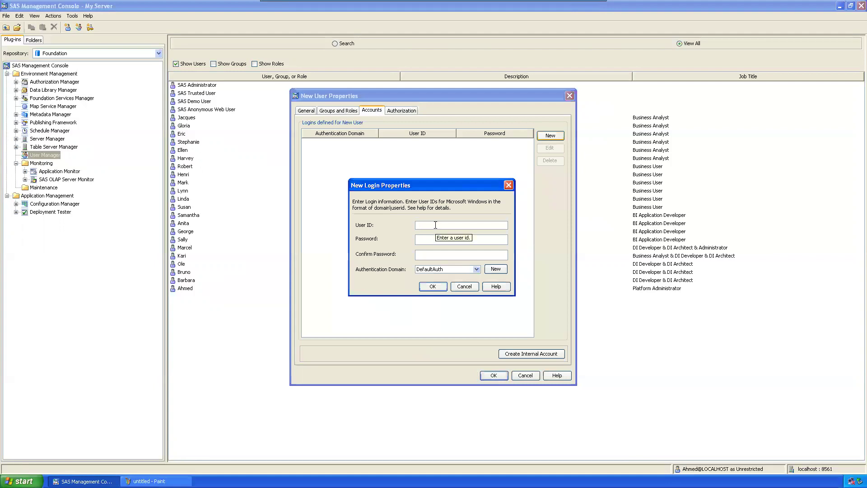
type("Ana")
key("Tab")
type("******")
left_click(450, 257)
type("******")
left_click(436, 287)
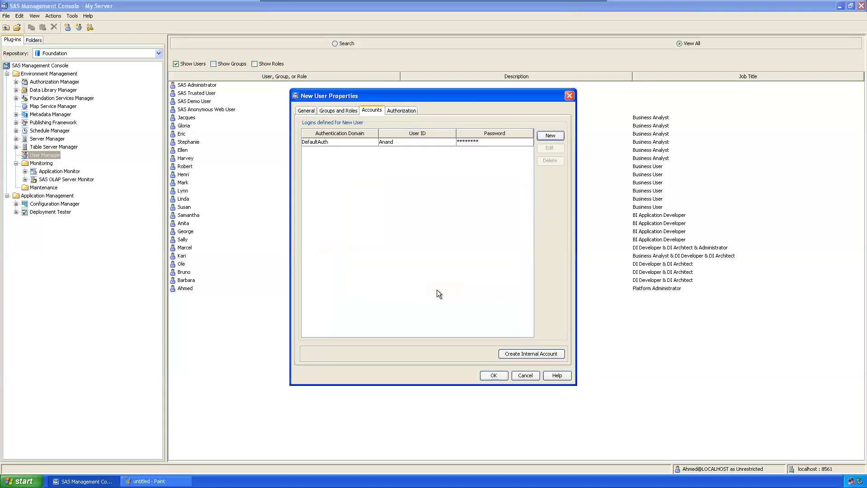
Step: Authorize the platform administrator with WriteMetadata and CheckInMetadata granted, and save the user
left_click(401, 111)
left_click(558, 134)
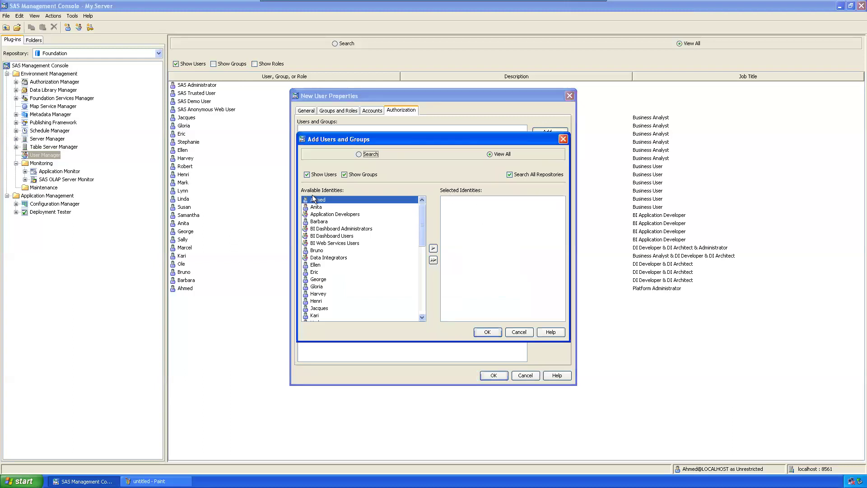
left_click(433, 248)
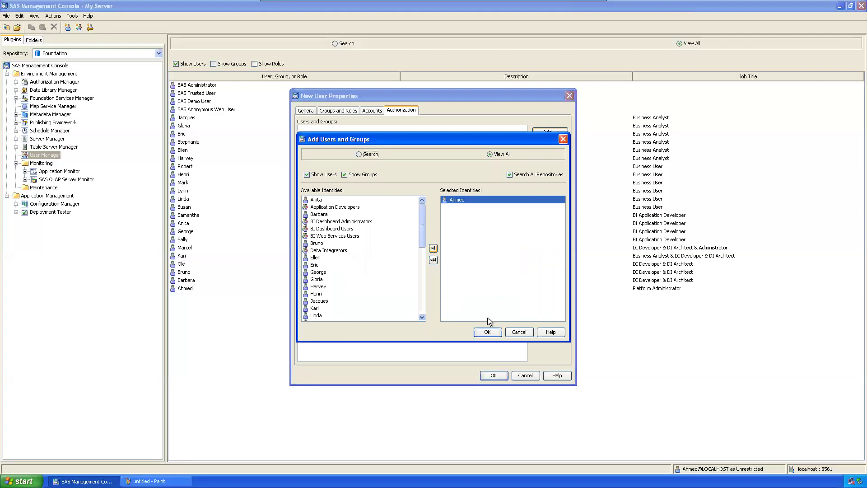
left_click(488, 333)
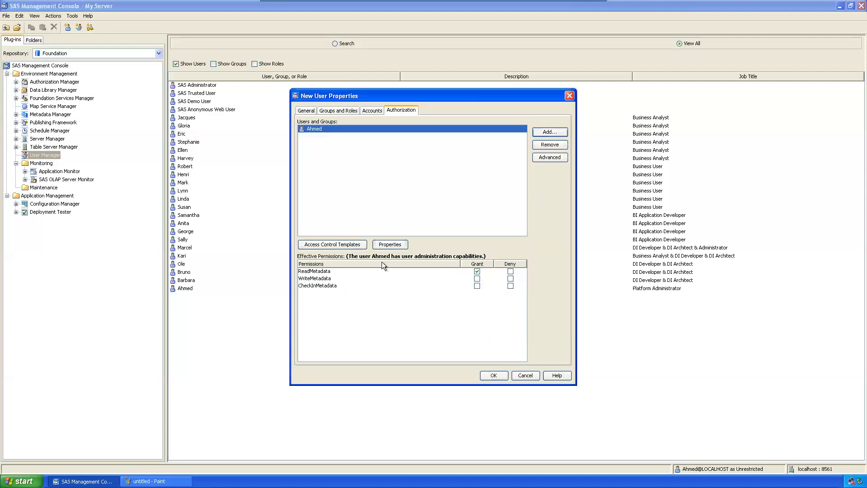
left_click(477, 278)
left_click(477, 286)
left_click(495, 375)
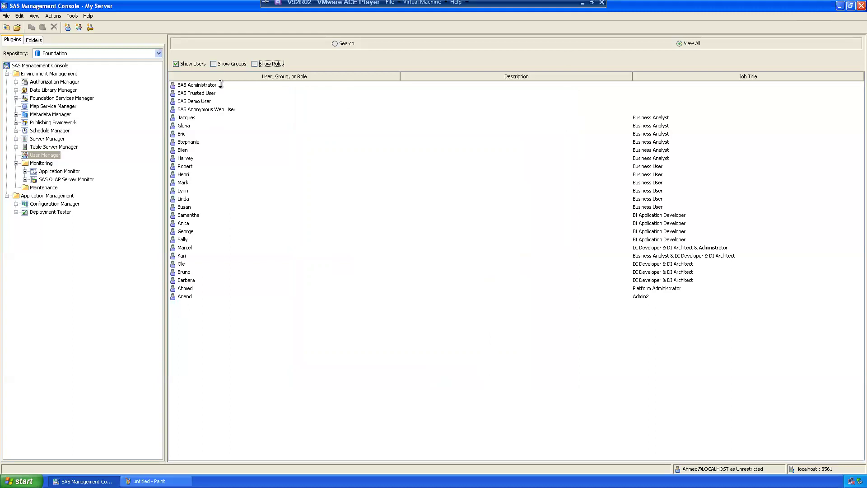
Step: Toggle Show Groups on and off so the list shows only users, including Admin2
left_click(214, 64)
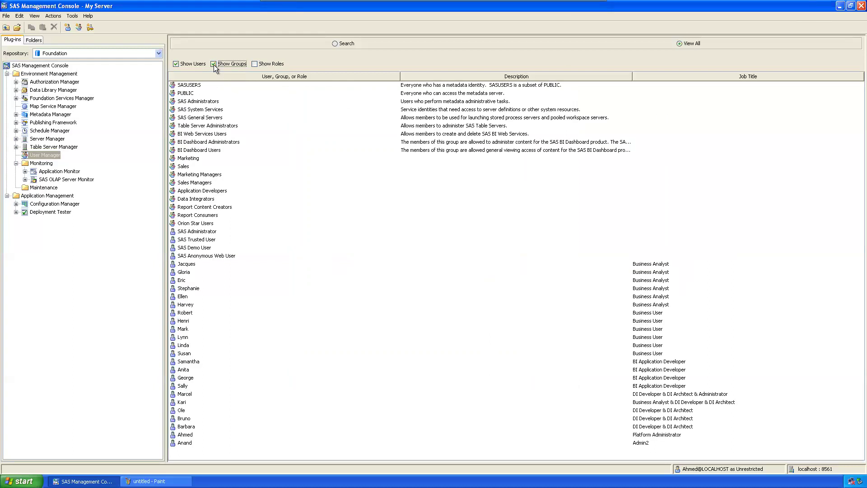
left_click(213, 64)
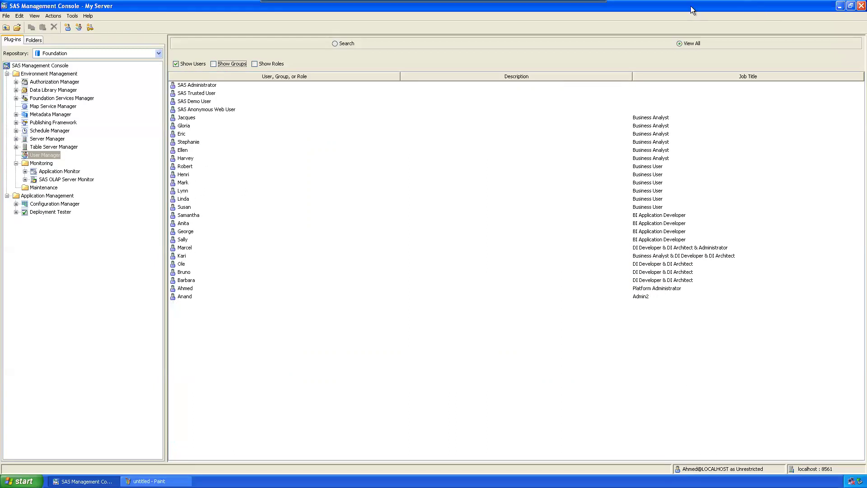
left_click(601, 8)
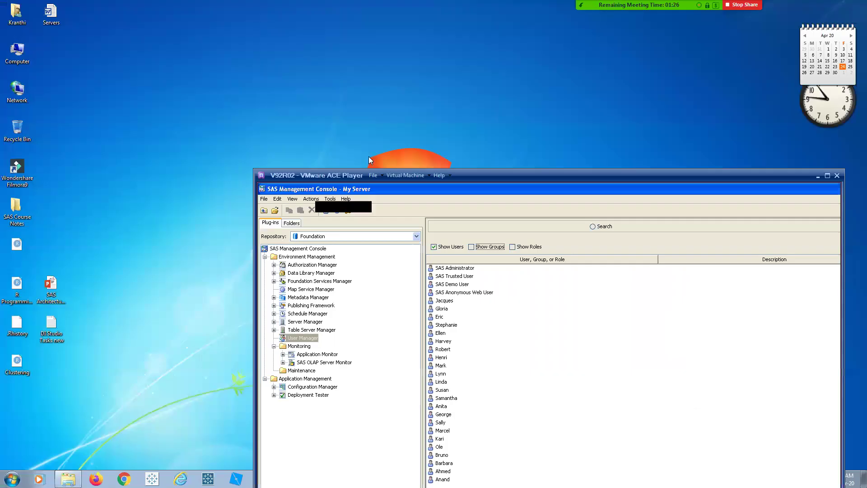
double_click(475, 177)
right_click(229, 324)
mouse_move(250, 330)
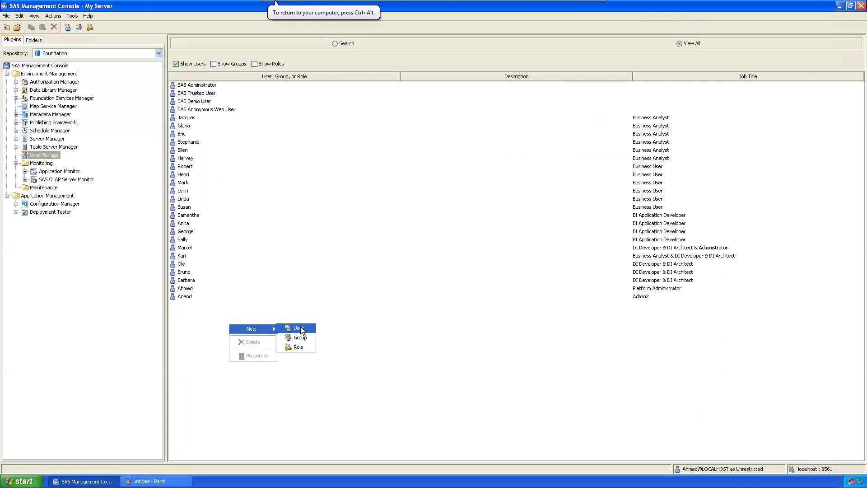
Step: Start a second user, job title EG User, in Office Add-In Advanced and Enterprise Guide Analysis and Programming groups
left_click(300, 328)
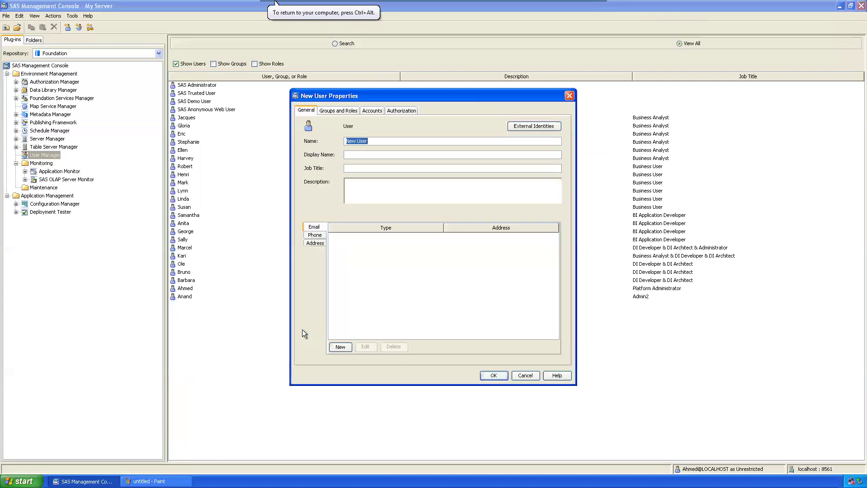
type("HameeHamee")
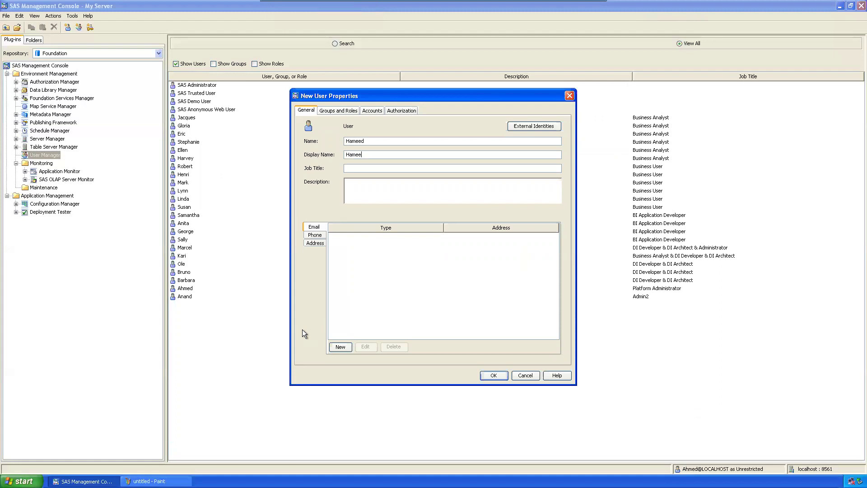
type("EG User")
left_click(346, 111)
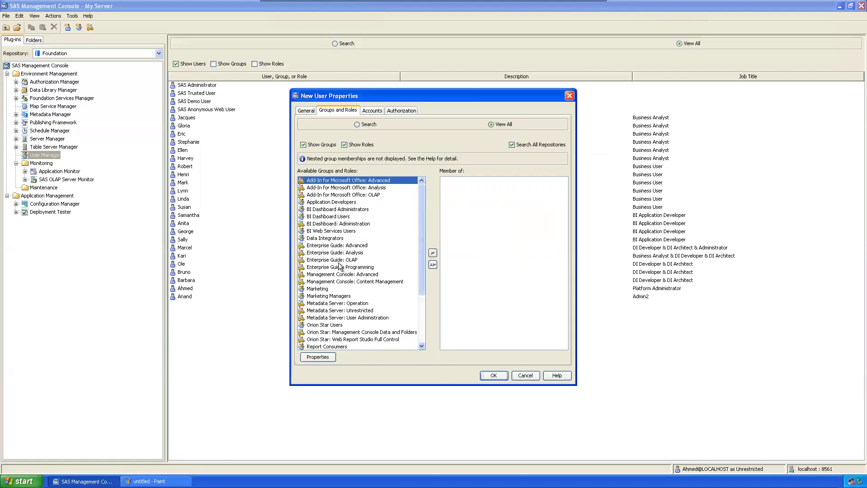
left_click(342, 253, "ctrl")
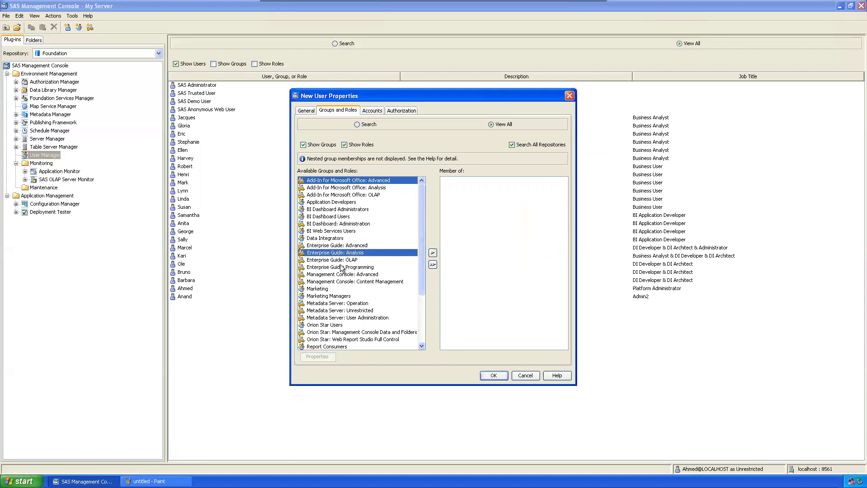
left_click(341, 268, "ctrl")
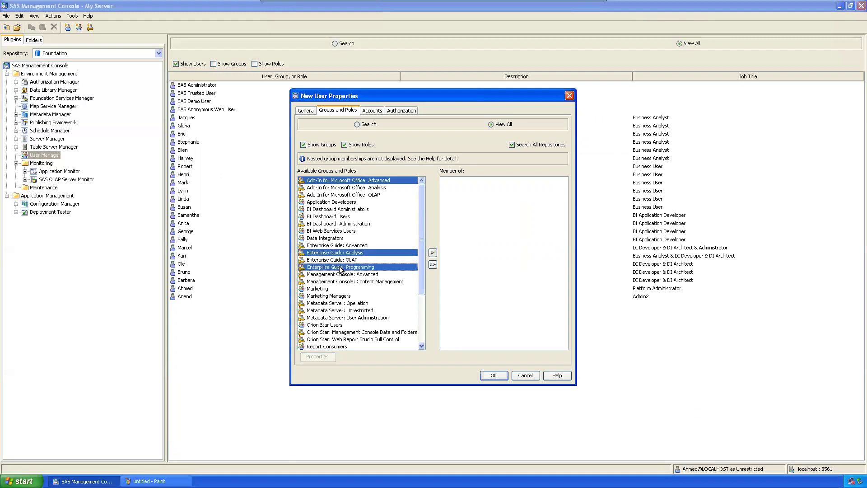
left_click(431, 252)
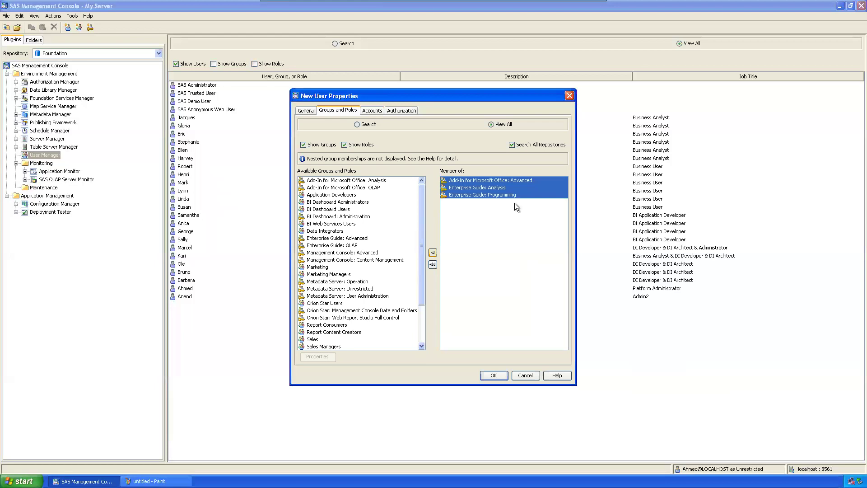
left_click(373, 111)
left_click(560, 137)
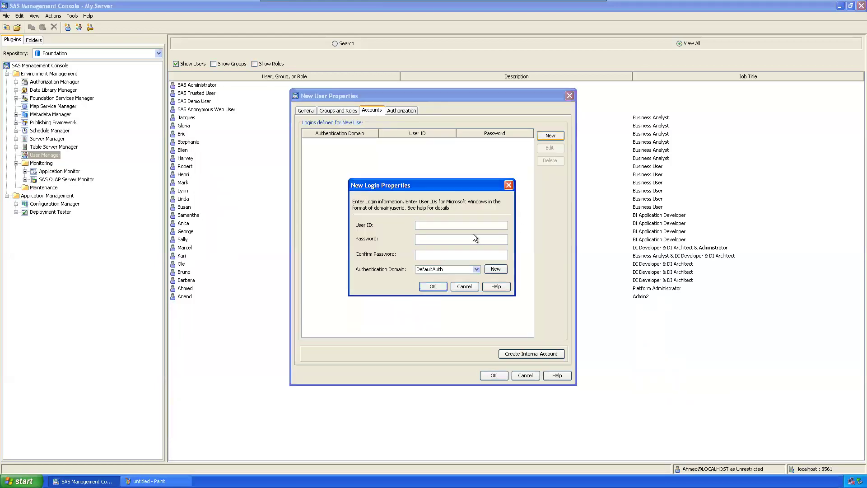
Step: Add a DefaultAuth login with the user ID and account password
type("Hameed")
key("Tab")
type("******")
key("Tab")
type("******")
left_click(445, 286)
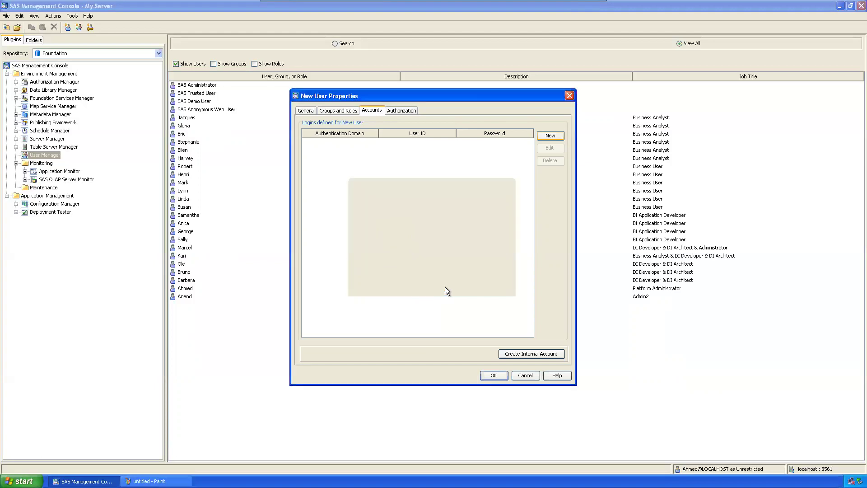
Step: Authorize two users and Report Consumers with WriteMetadata granted, then save the EG User
left_click(400, 110)
left_click(545, 131)
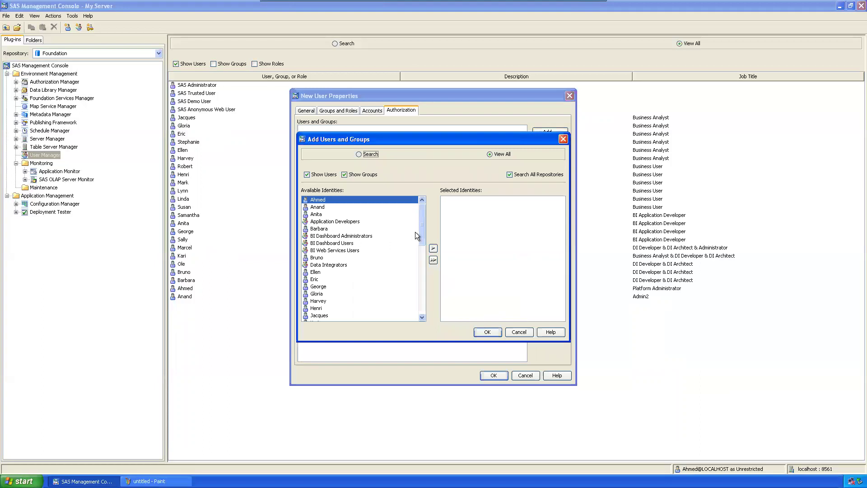
left_click_drag(421, 223, 419, 275)
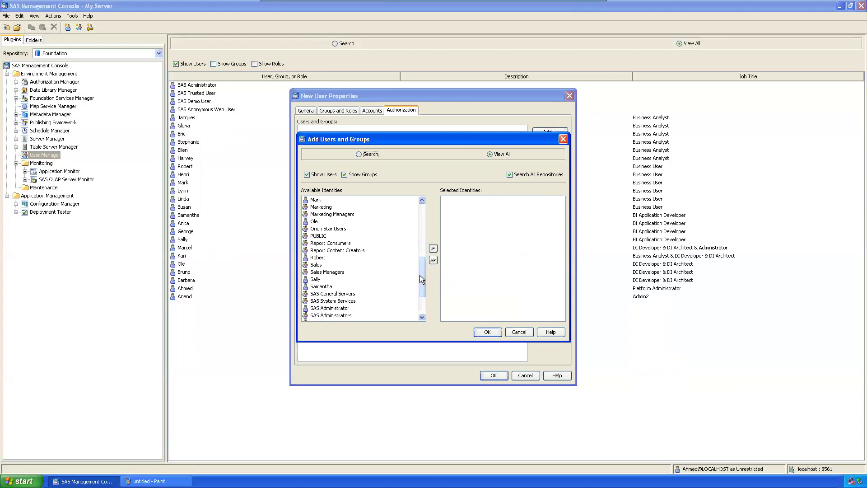
left_click(337, 245)
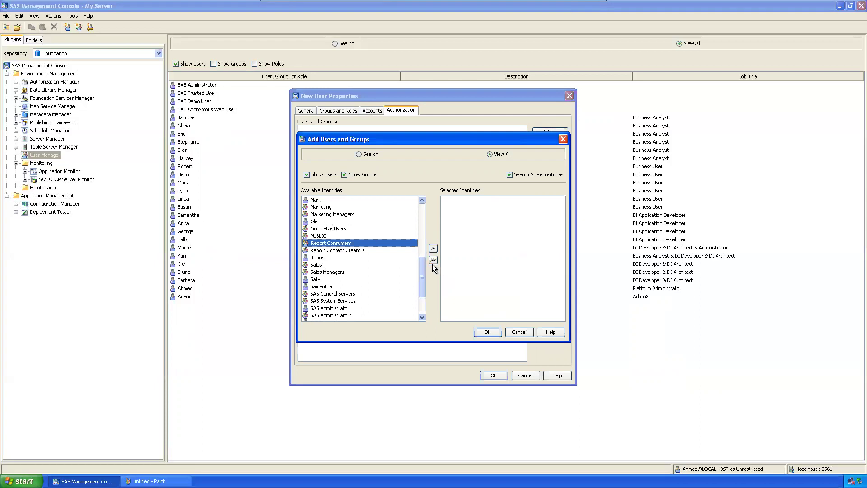
left_click_drag(421, 269, 424, 293)
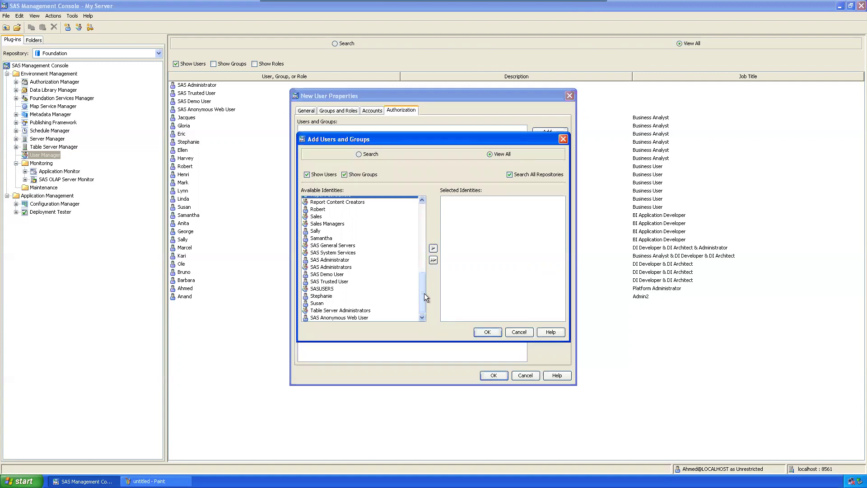
left_click_drag(421, 281, 424, 238)
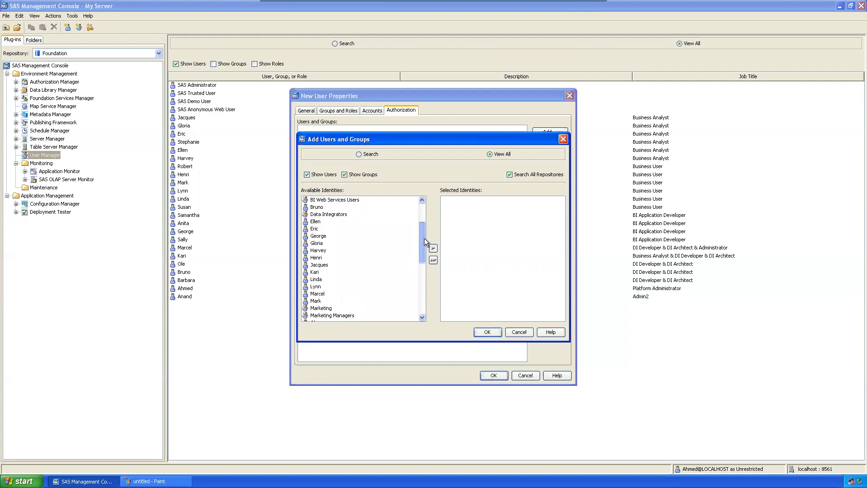
left_click_drag(316, 244, 320, 236)
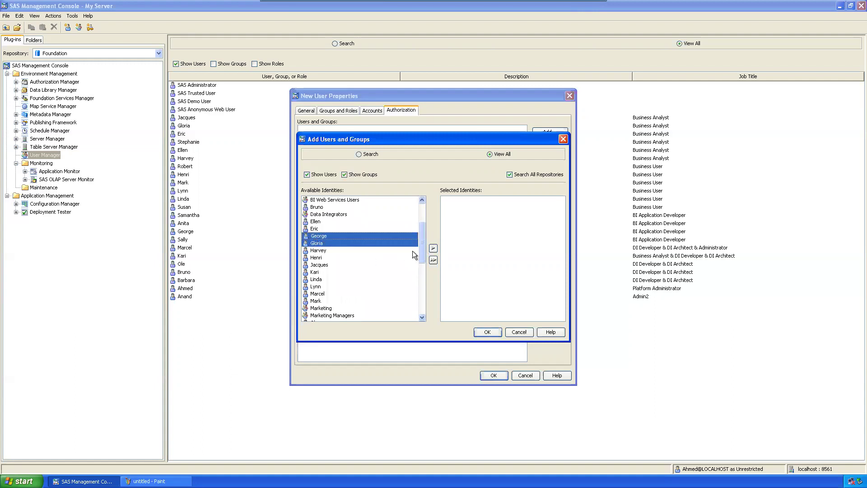
left_click(434, 249)
left_click(493, 334)
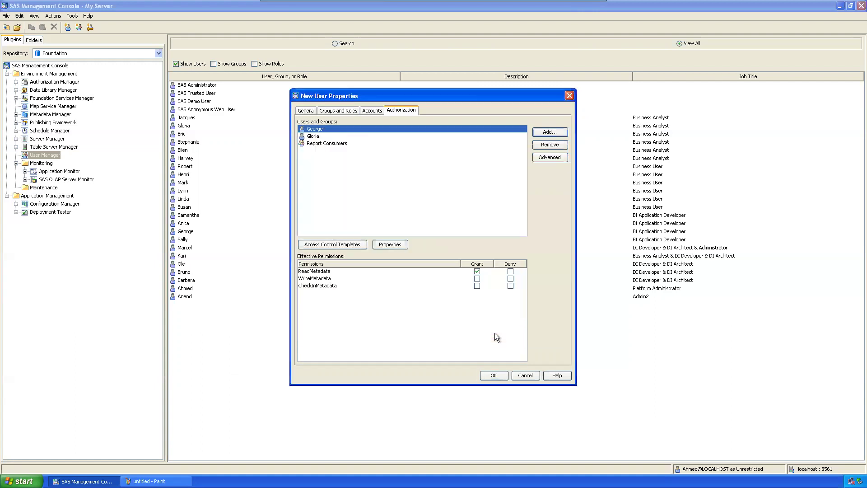
left_click(477, 279)
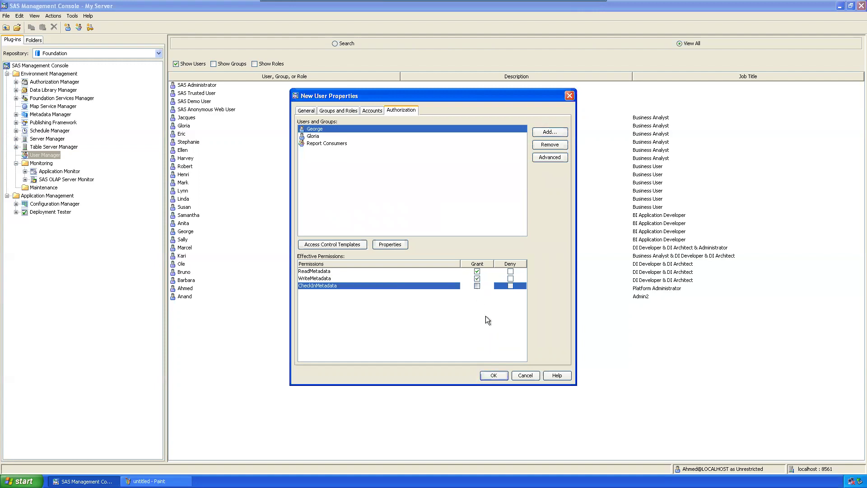
left_click(494, 375)
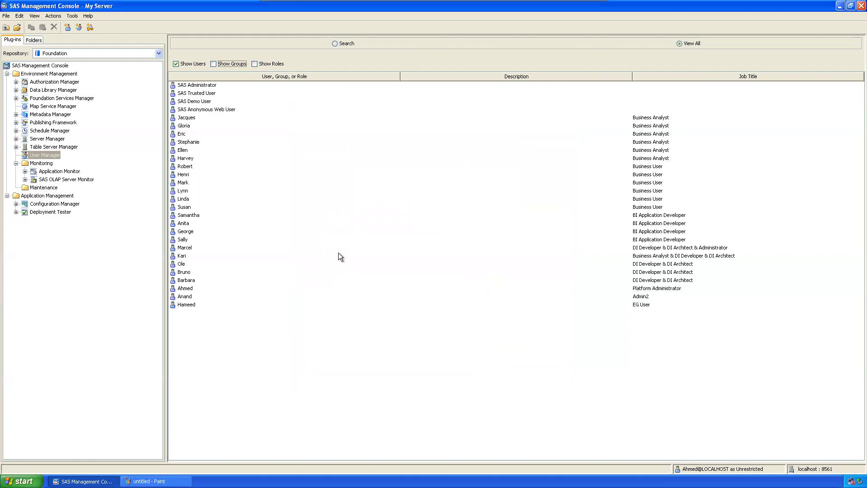
Step: Restore the VM to full screen and bring the Paint tree diagram forward
left_click(593, 9)
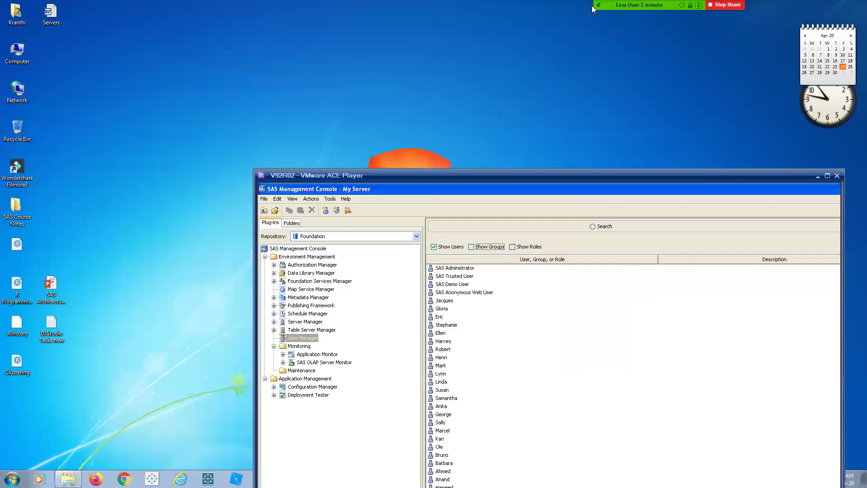
double_click(593, 174)
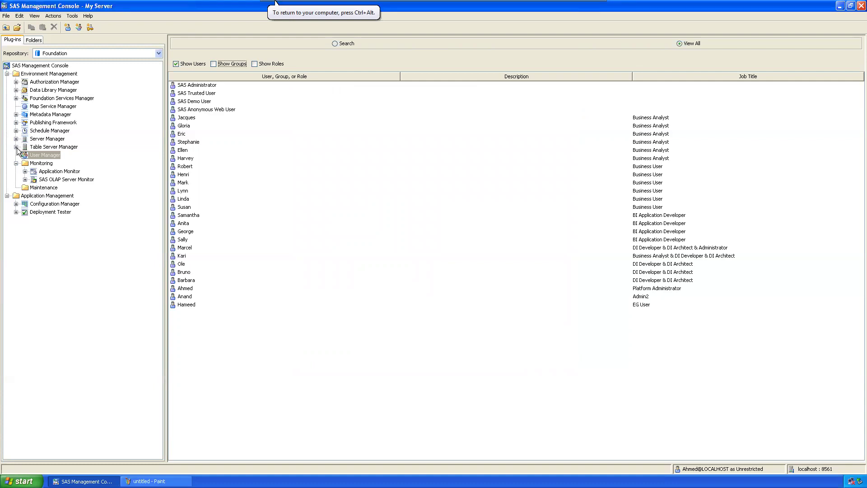
left_click(390, 287)
left_click(149, 481)
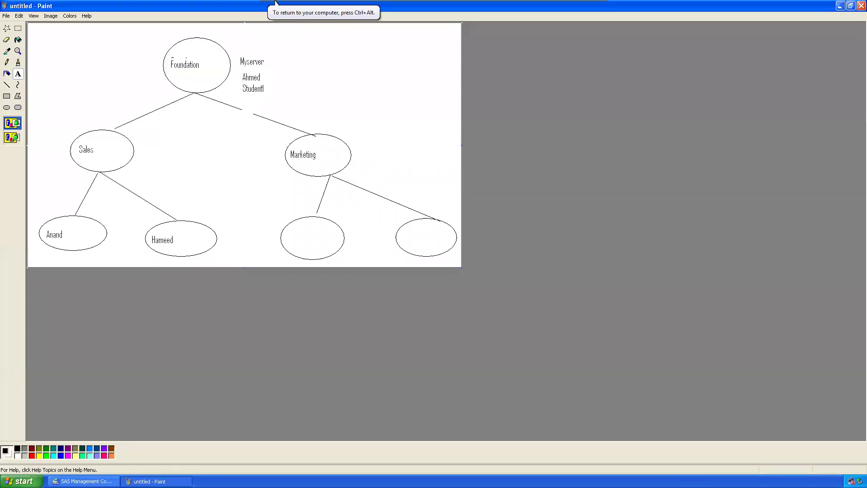